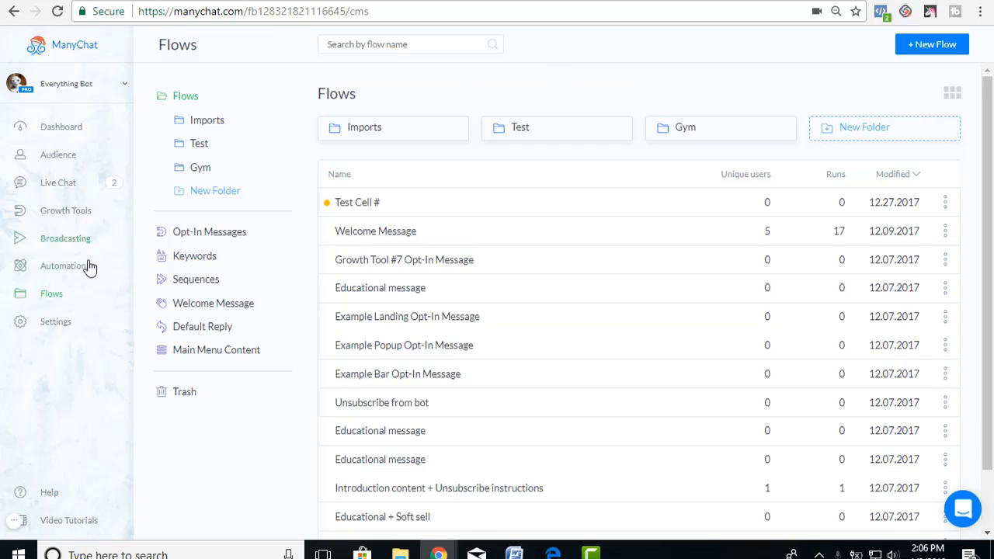
Create a new ManyChat flow named 'Real Estate Buyer'.
click(922, 47)
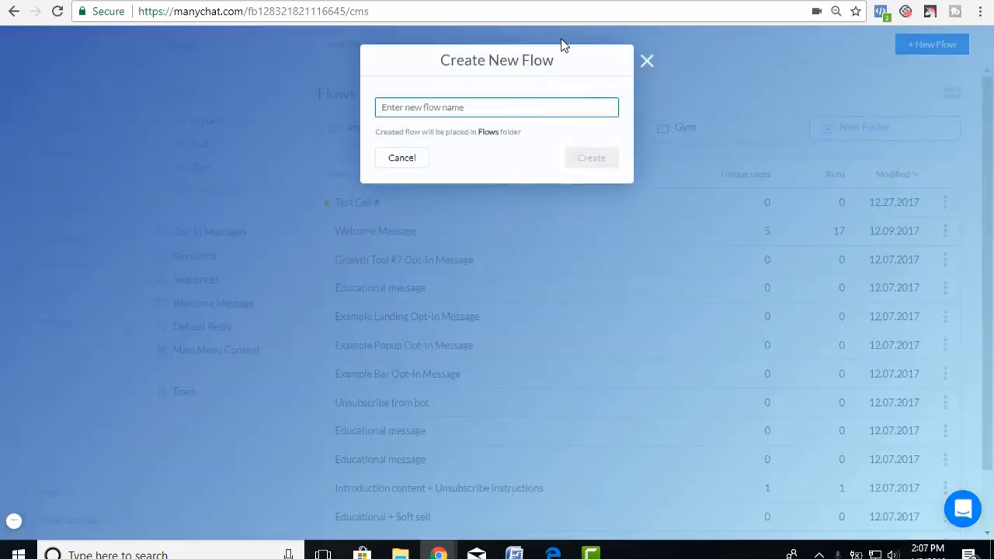
text(Real)
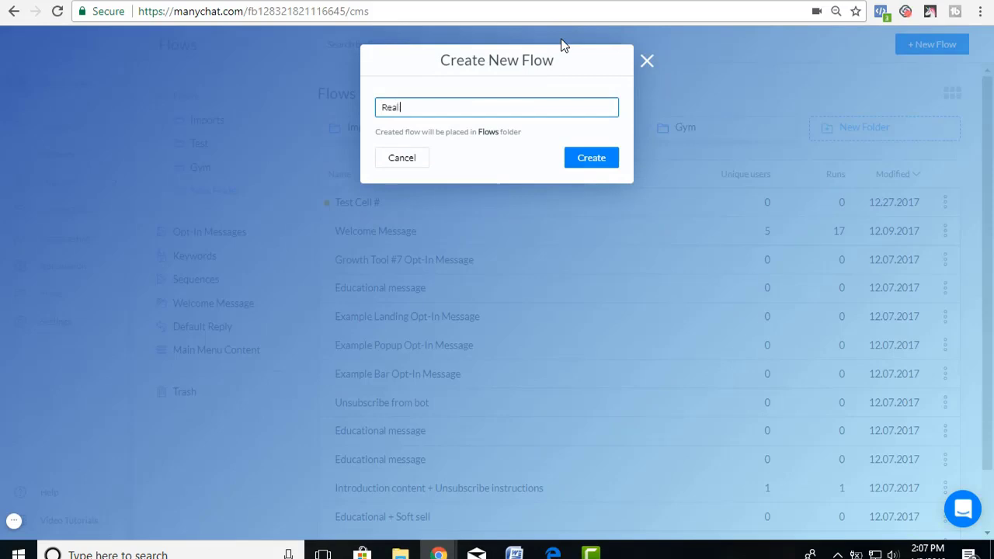
text( Esat e)
key(BackSpace)
key(BackSpace)
key(BackSpace)
key(BackSpace)
text(tate Buyer)
click(588, 161)
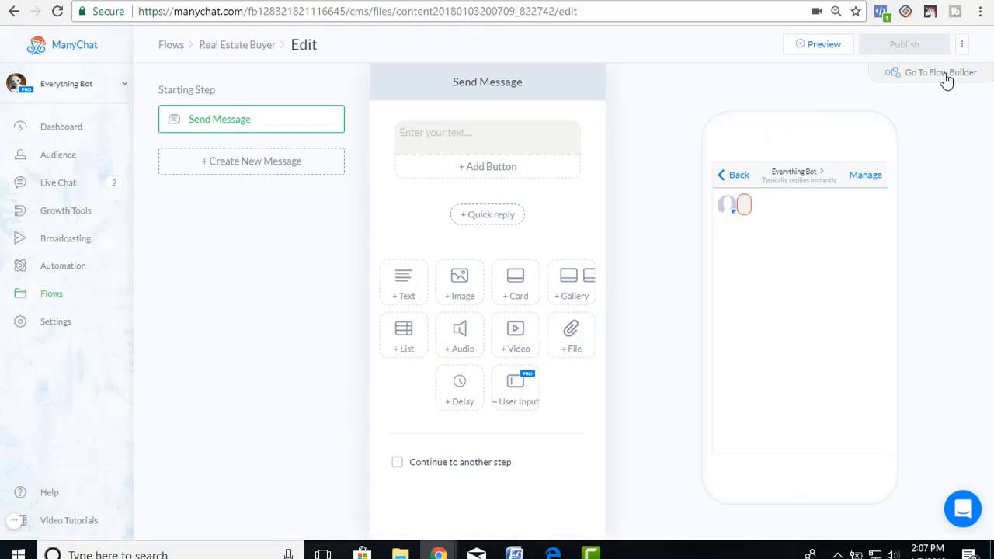
In the flow builder's starting message, write 'Hi' followed by the First Name variable.
click(944, 80)
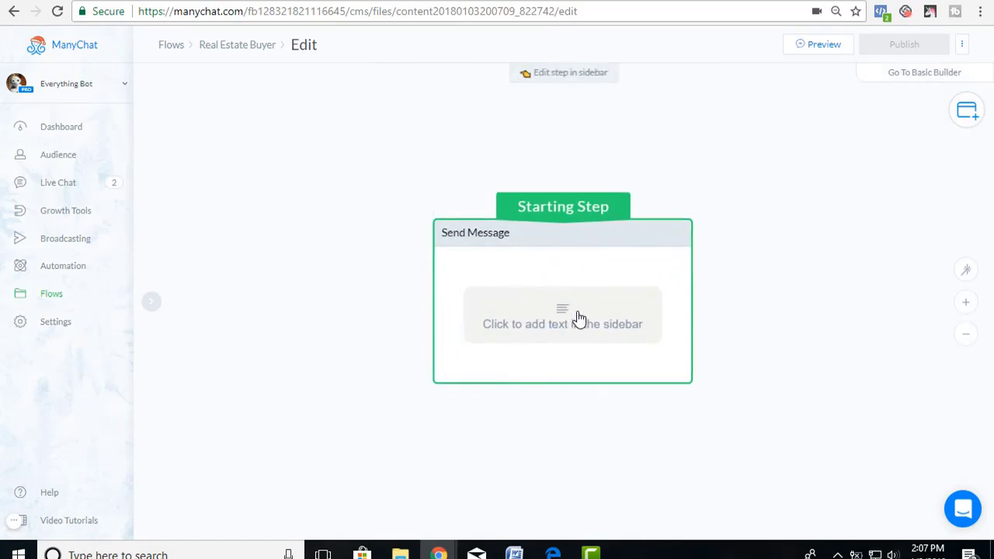
click(579, 318)
click(237, 135)
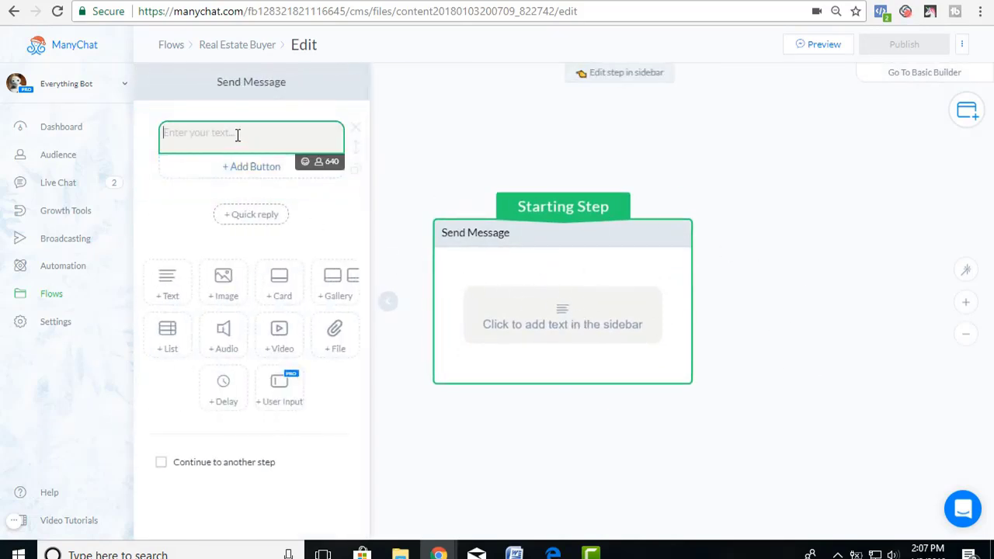
text(Hi )
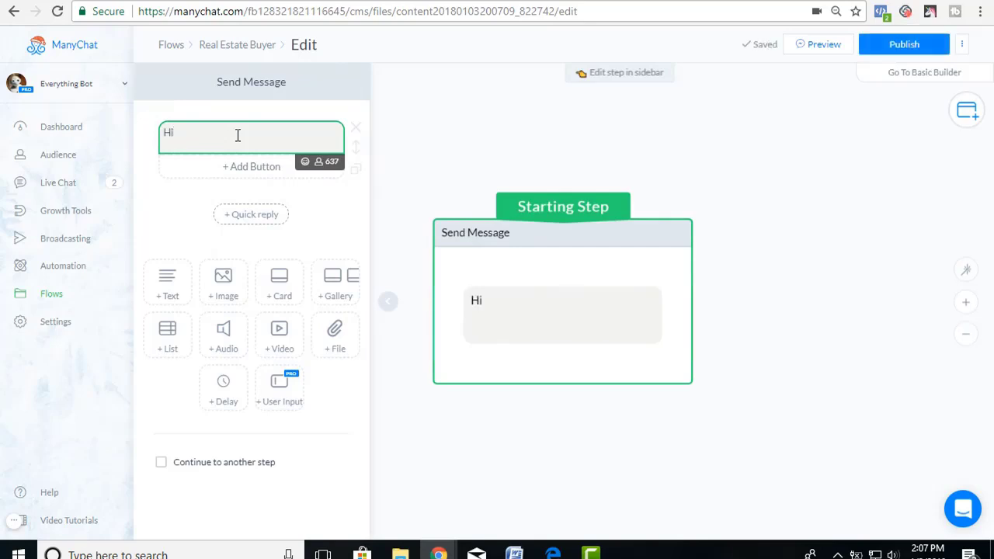
text({{)
key(BackSpace)
key(BackSpace)
text({{)
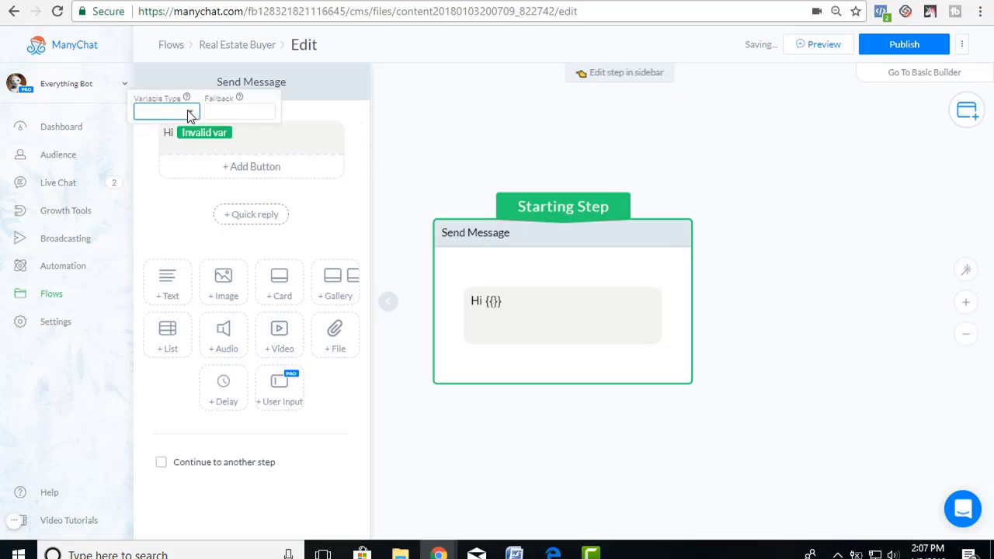
click(191, 111)
click(171, 139)
click(245, 137)
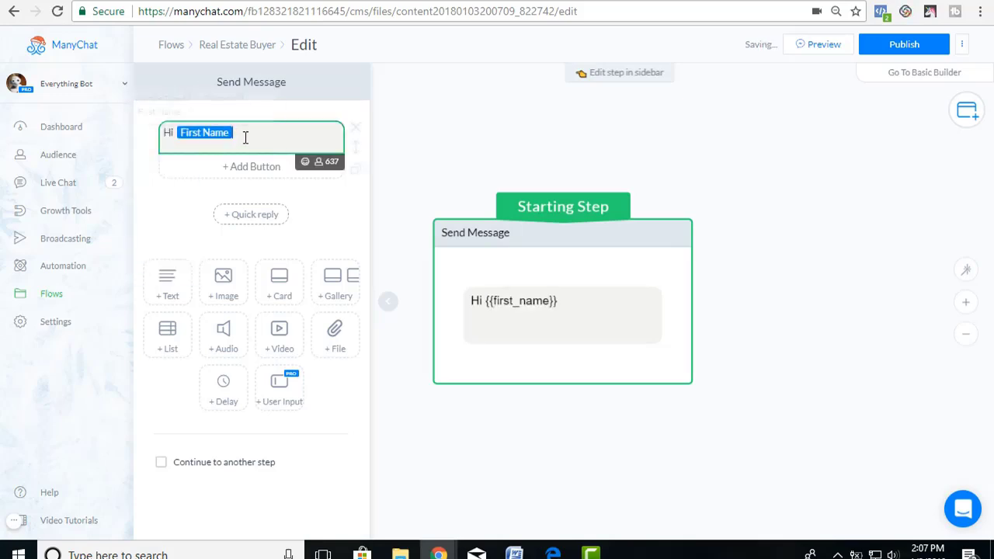
Add a second line reading 'Look forward to helping you find your new home!'.
key(Return)
text(Look)
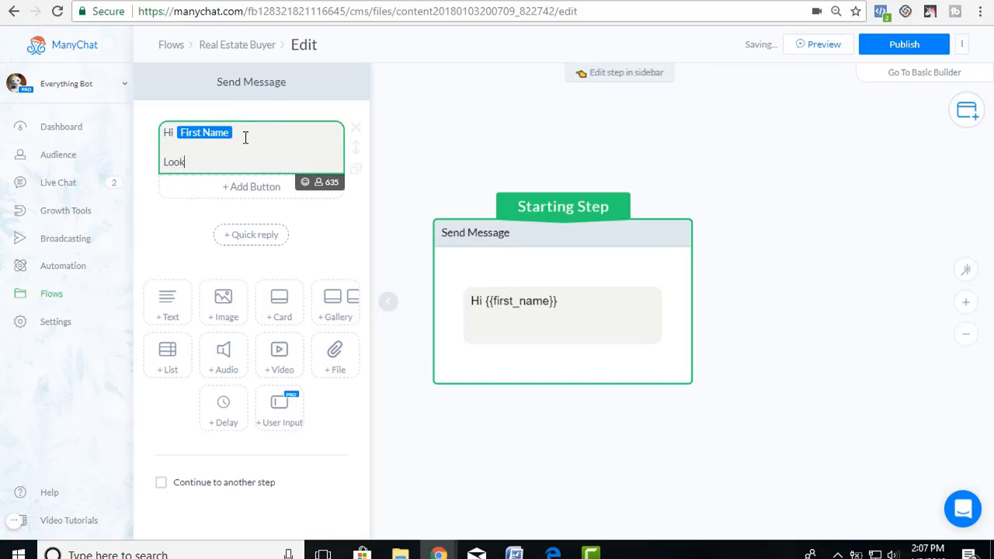
text( forwsrd to)
key(BackSpace)
key(BackSpace)
key(BackSpace)
key(BackSpace)
key(BackSpace)
key(BackSpace)
text(ard to)
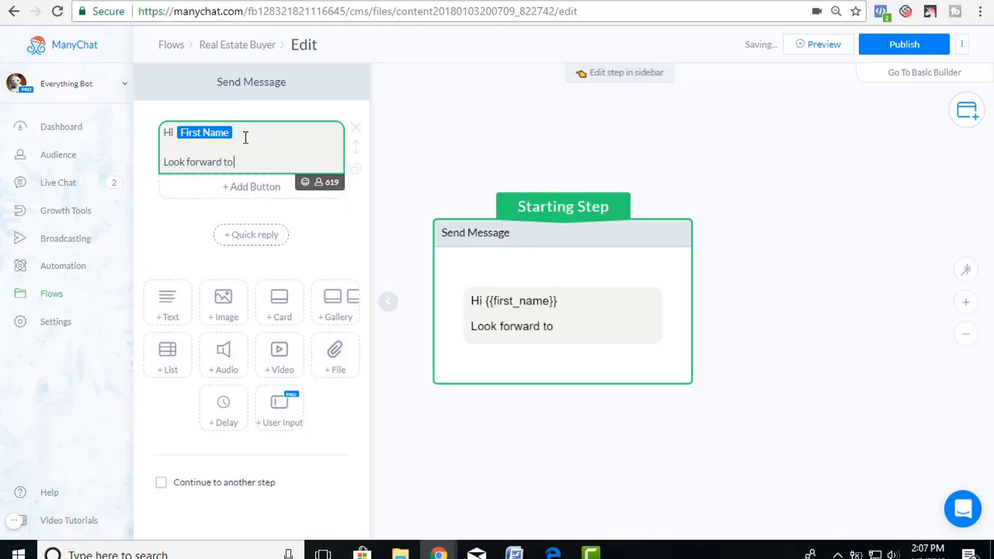
text( helping you fnd your new h)
text(ome!)
click(286, 163)
text(i)
click(260, 178)
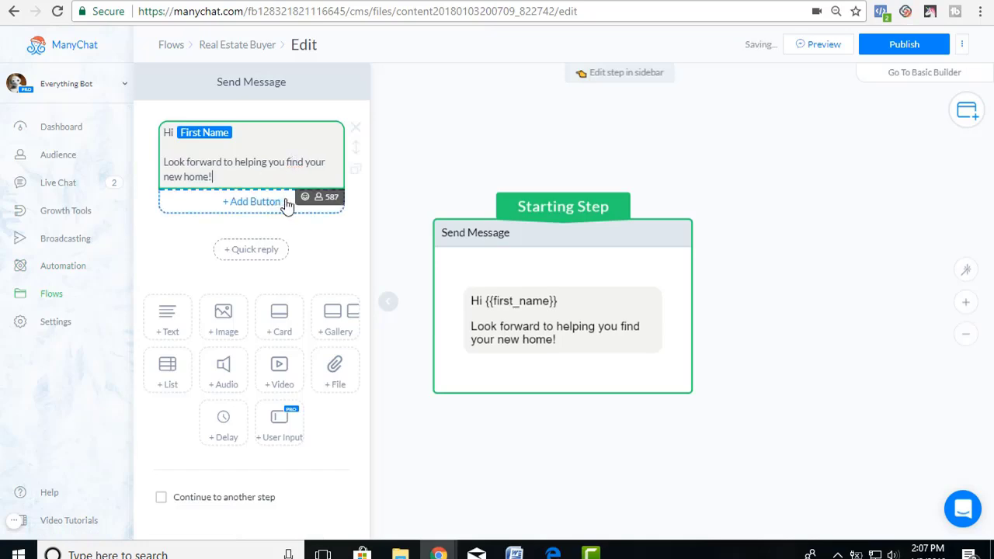
Insert a house emoji after 'new home!' in the message.
click(305, 197)
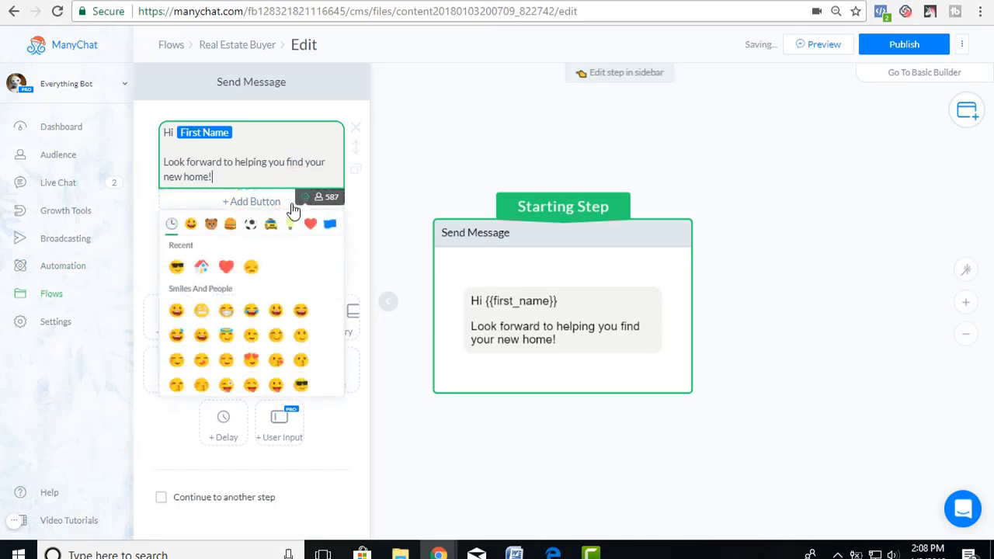
click(203, 269)
click(237, 174)
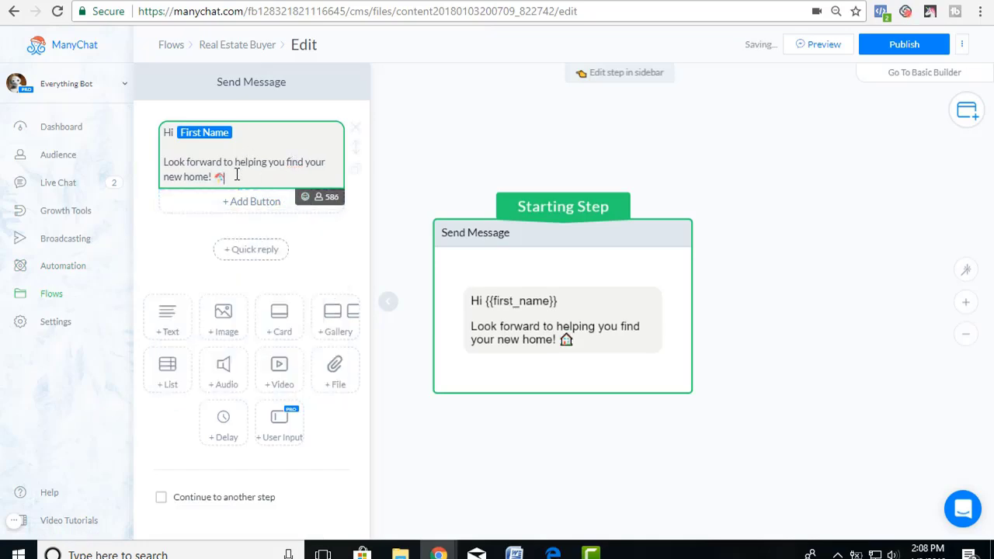
Add the lines 'We have a few questions to ask you.' and 'Are you ready?'.
key(Return)
key(Return)
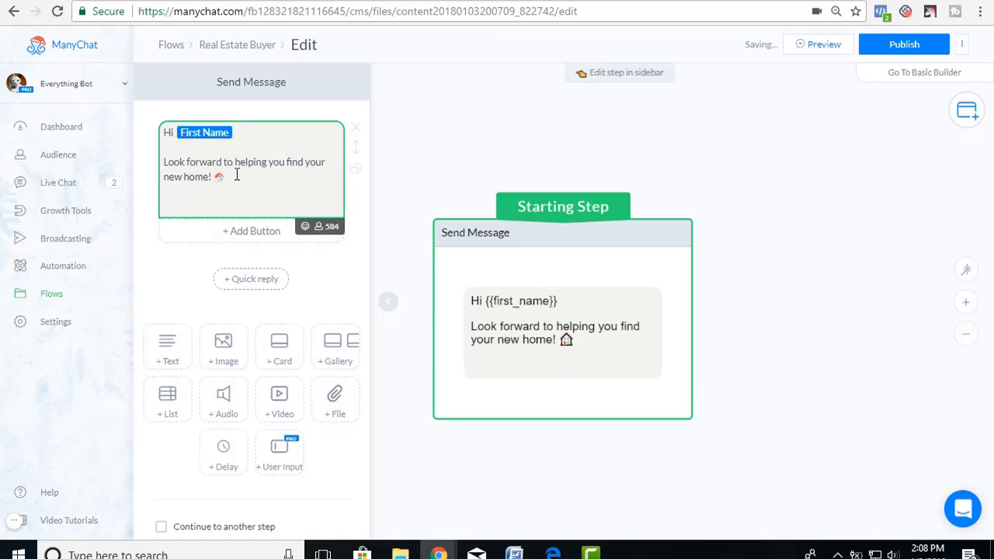
text(We have a)
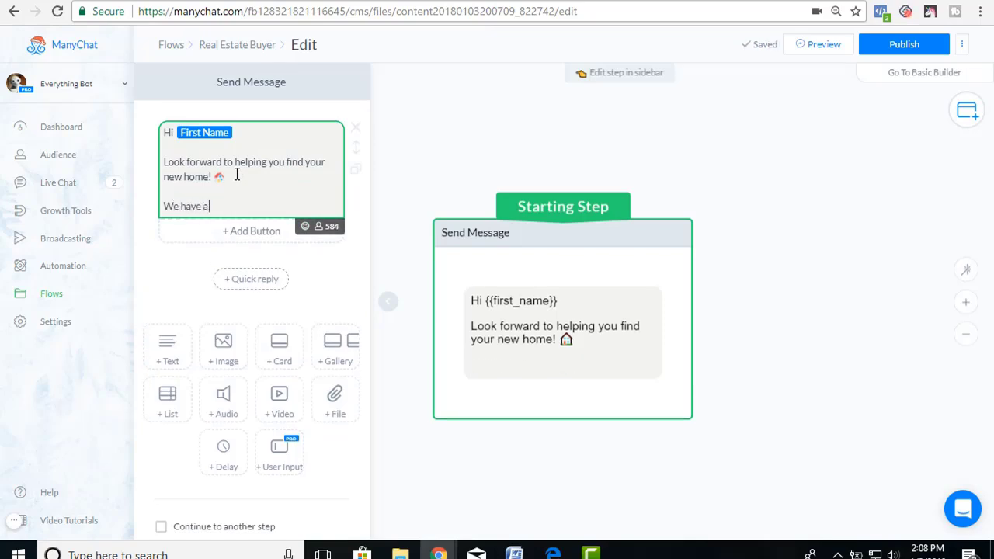
text( few question)
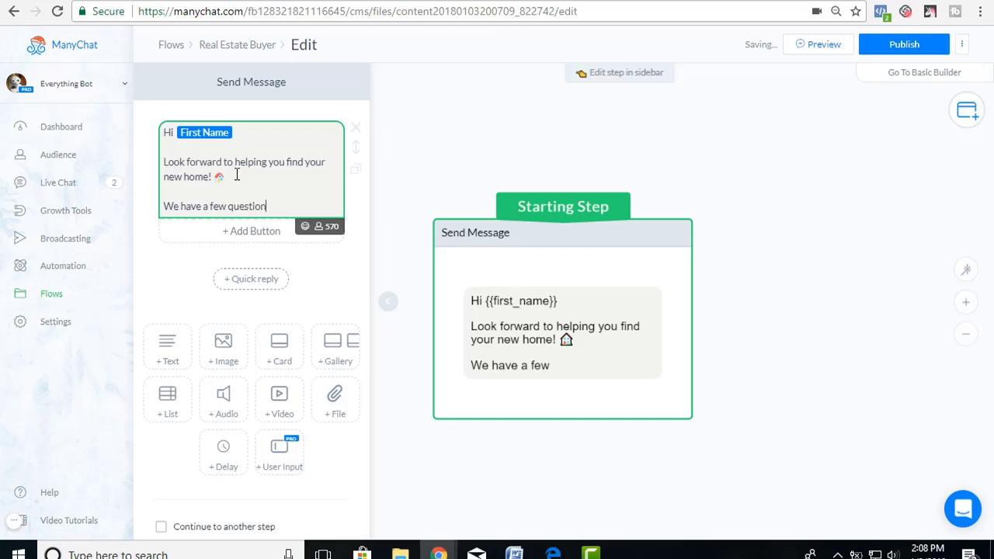
text(s to as)
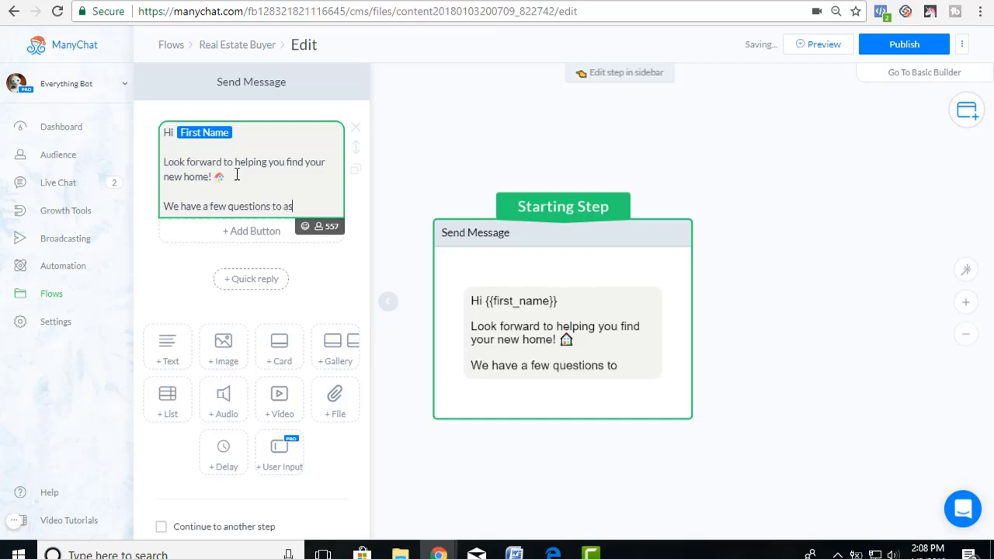
text(k you.)
key(Return)
key(Return)
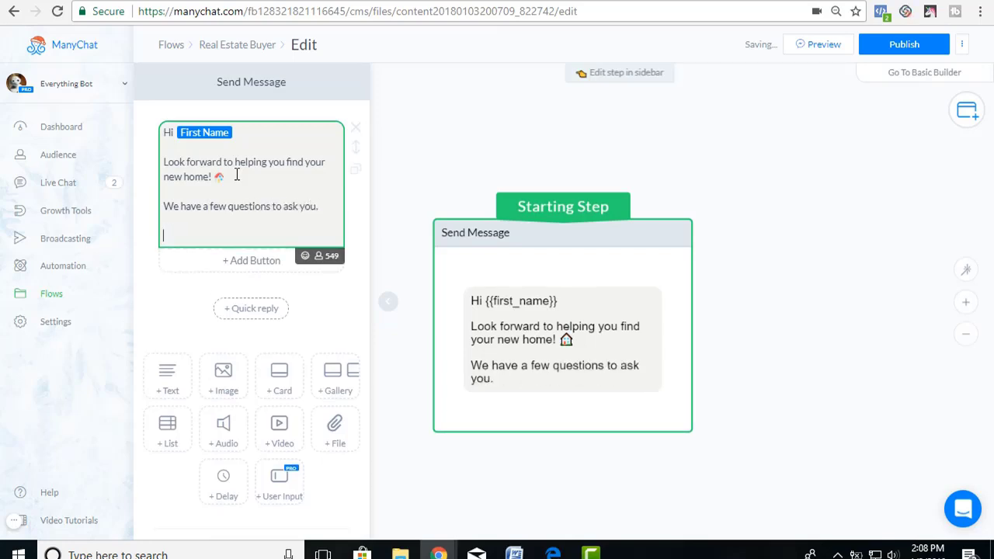
text(Are you ready?)
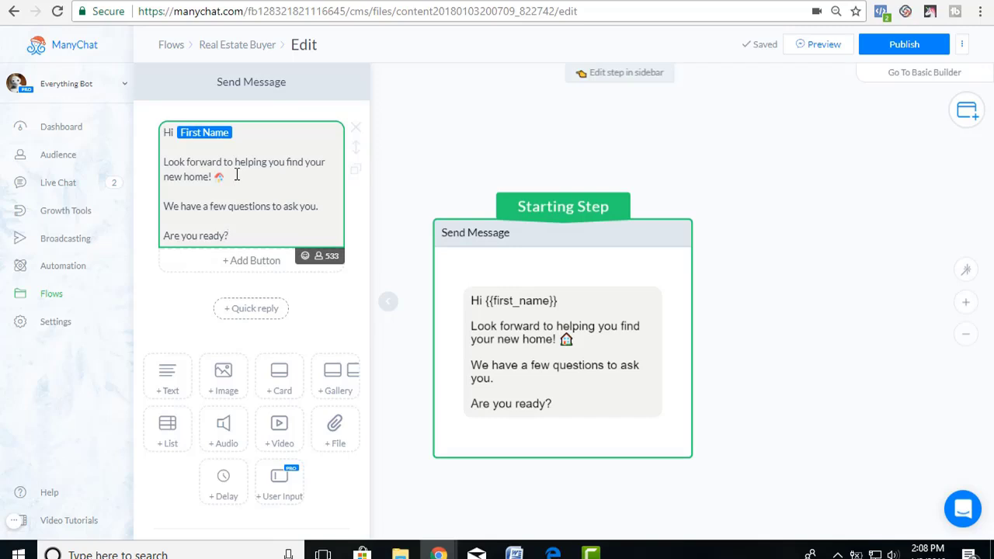
Add a reply button titled 'Yes I am!' with a sunglasses emoji under 'Are you ready?'.
click(250, 262)
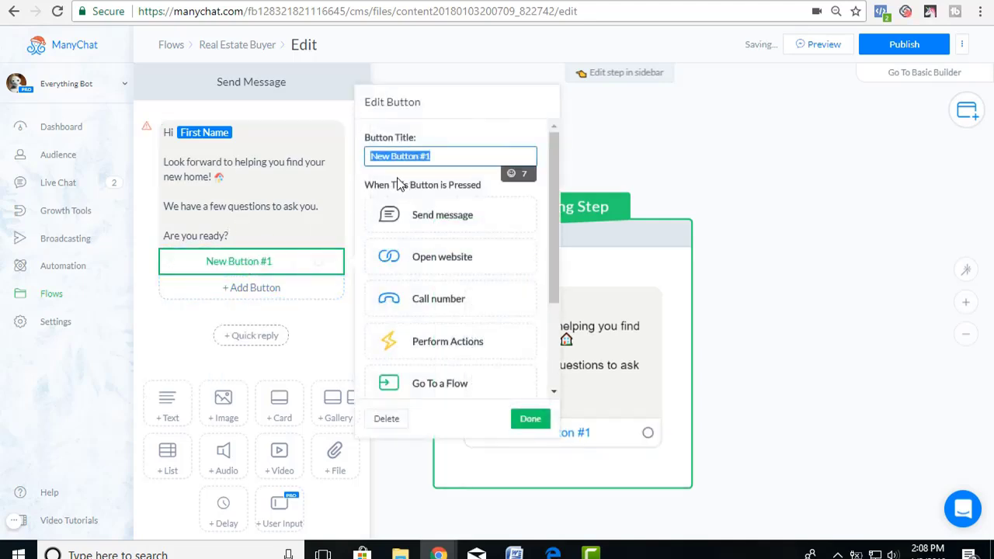
text(Yes I Am)
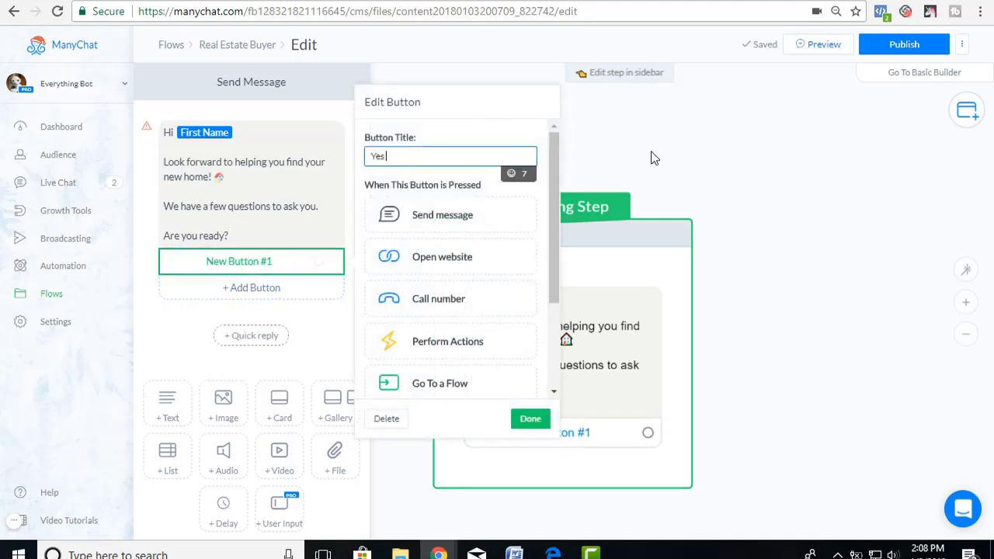
key(BackSpace)
key(BackSpace)
text(am!)
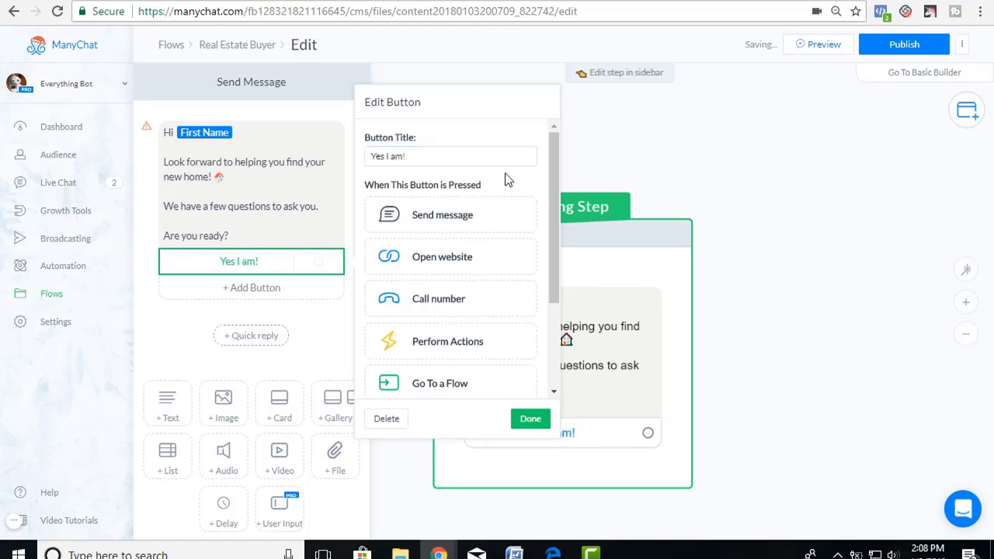
click(512, 173)
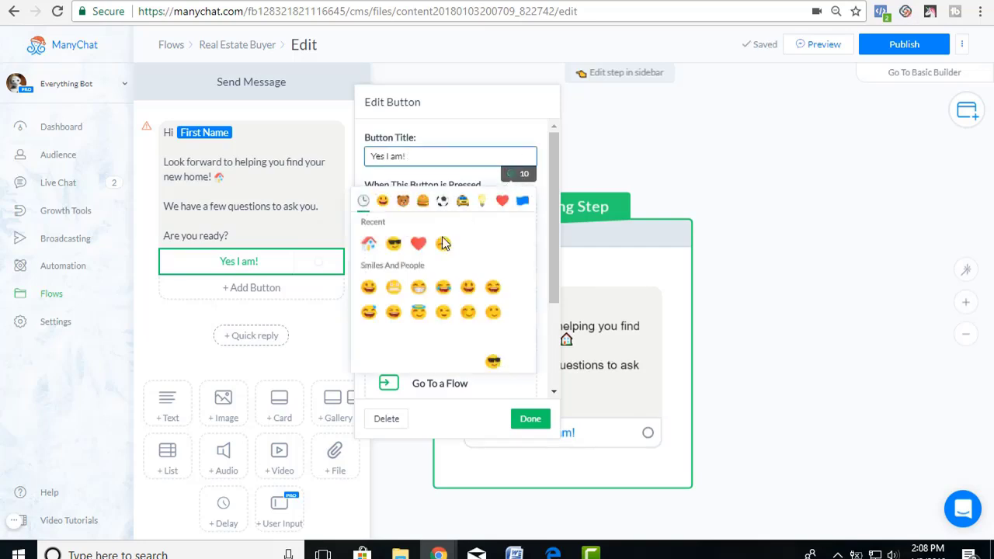
click(394, 243)
click(530, 419)
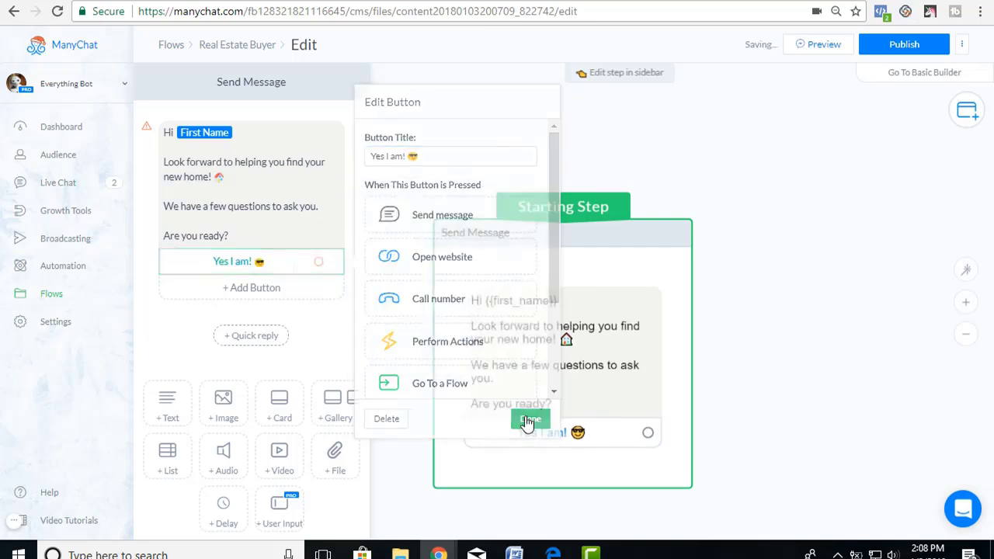
click(281, 264)
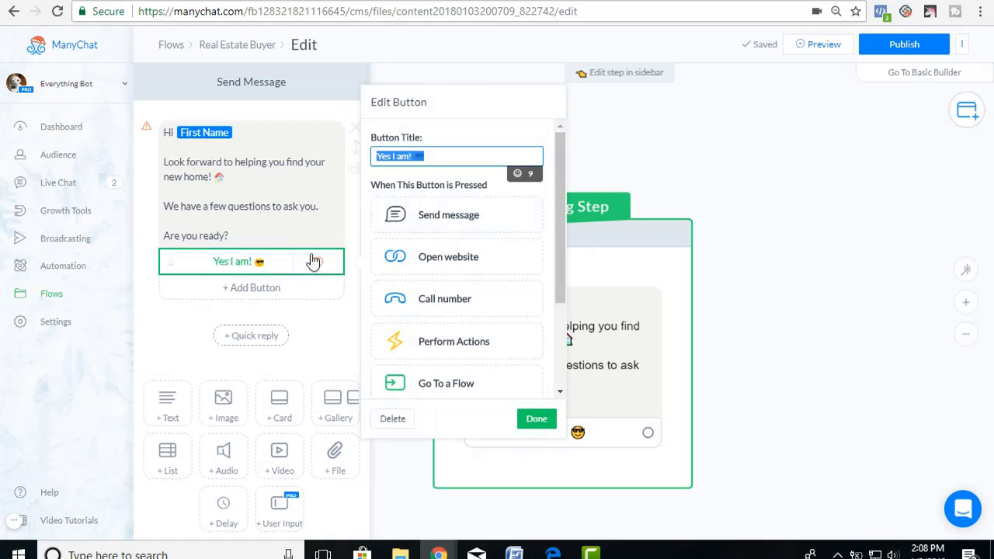
Link the button to a new Send Message #1 step and remove its empty text block.
click(461, 219)
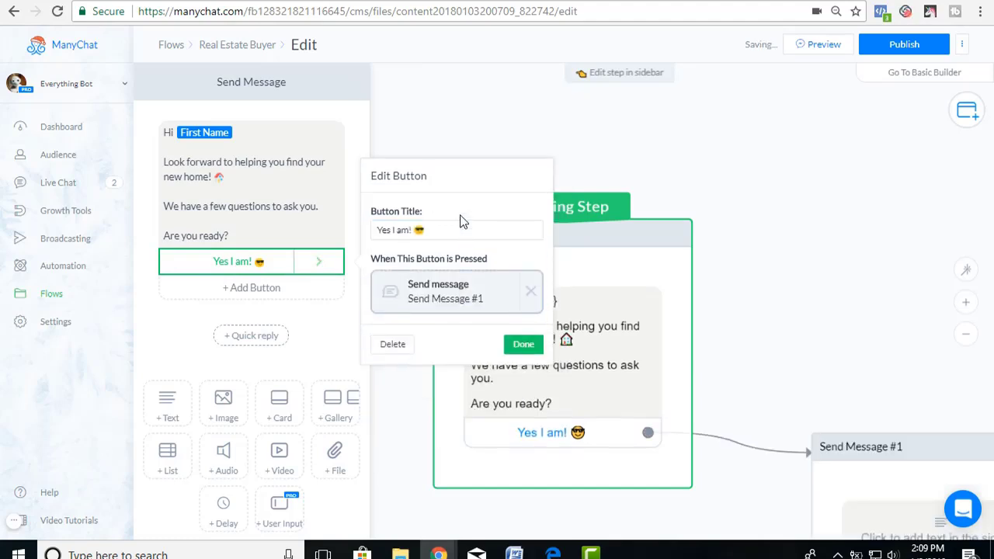
click(440, 299)
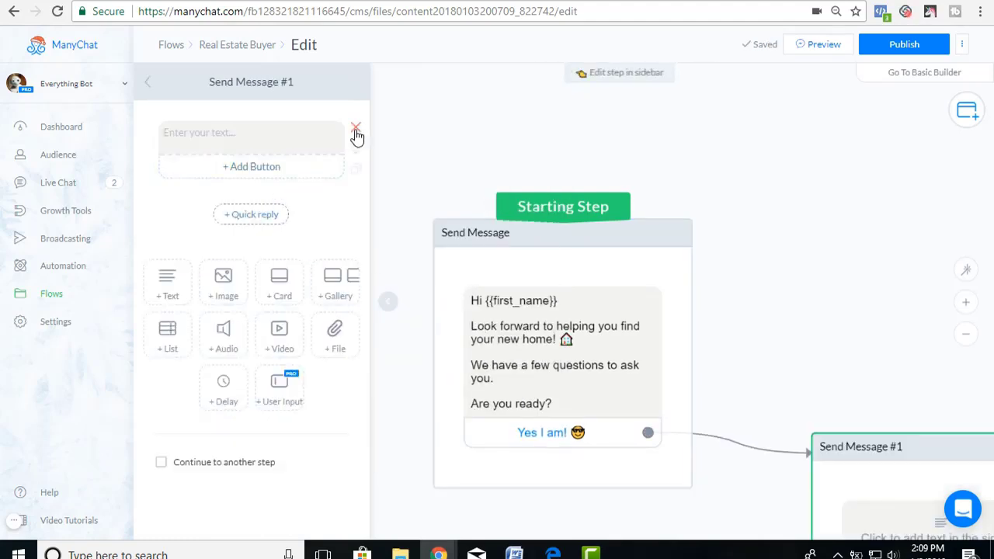
click(357, 129)
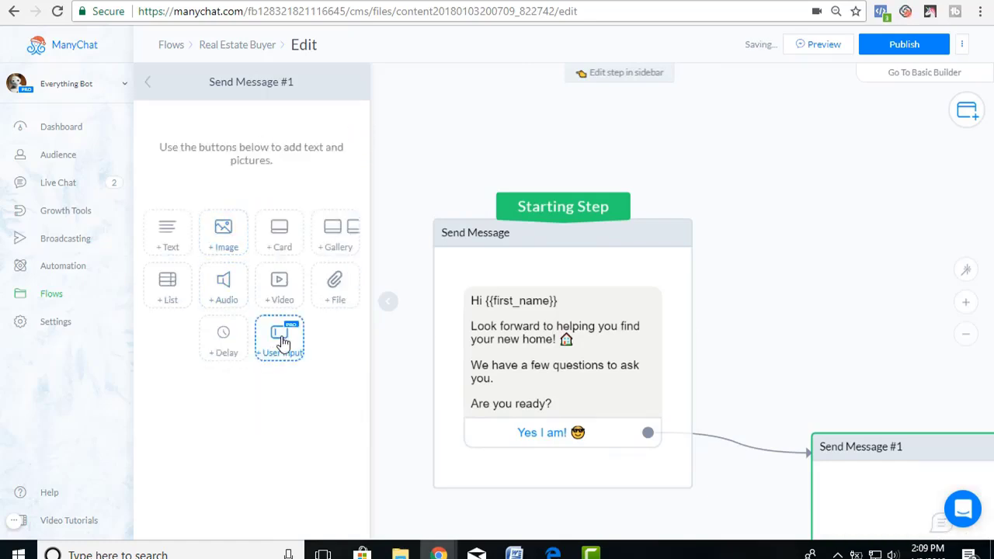
Add a user-input question 'Where do you want to live?' with 'Enter a city name below!'.
click(281, 340)
click(246, 148)
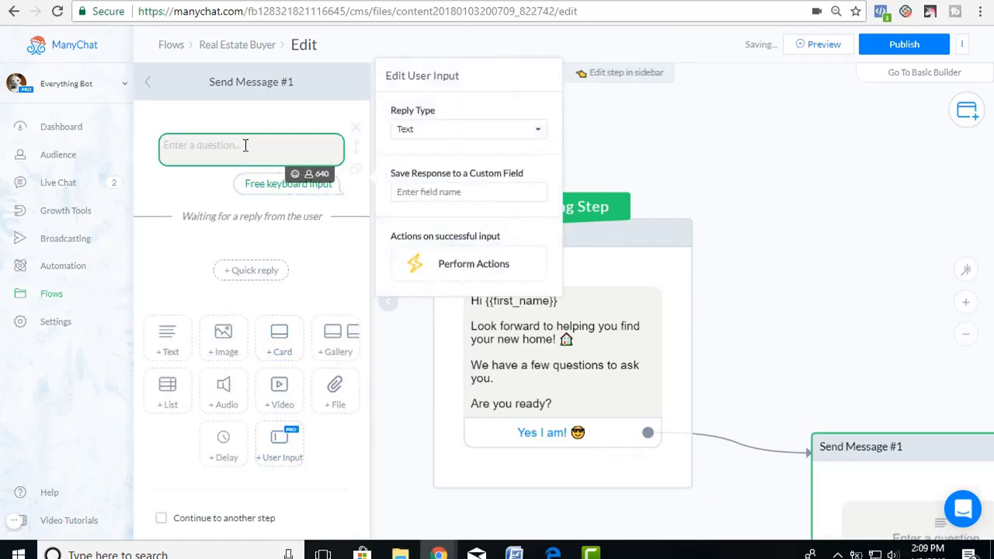
text(Where do you)
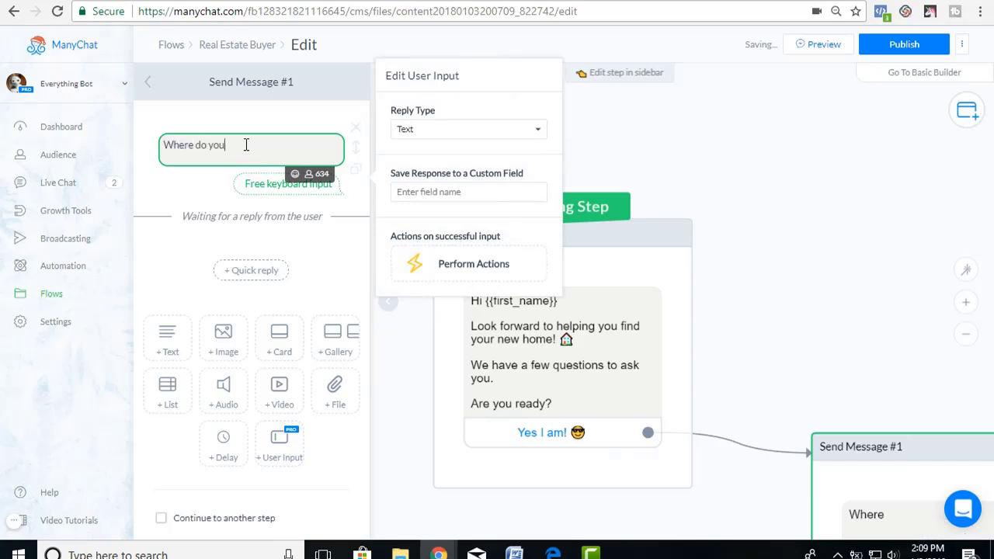
text(want to)
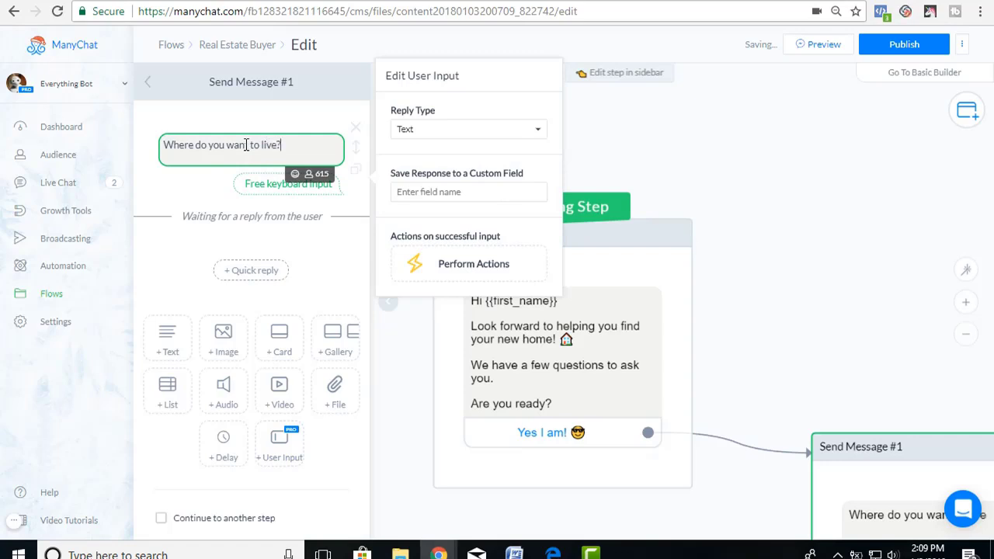
text( live?)
key(Return)
key(Return)
text(Enter a cit)
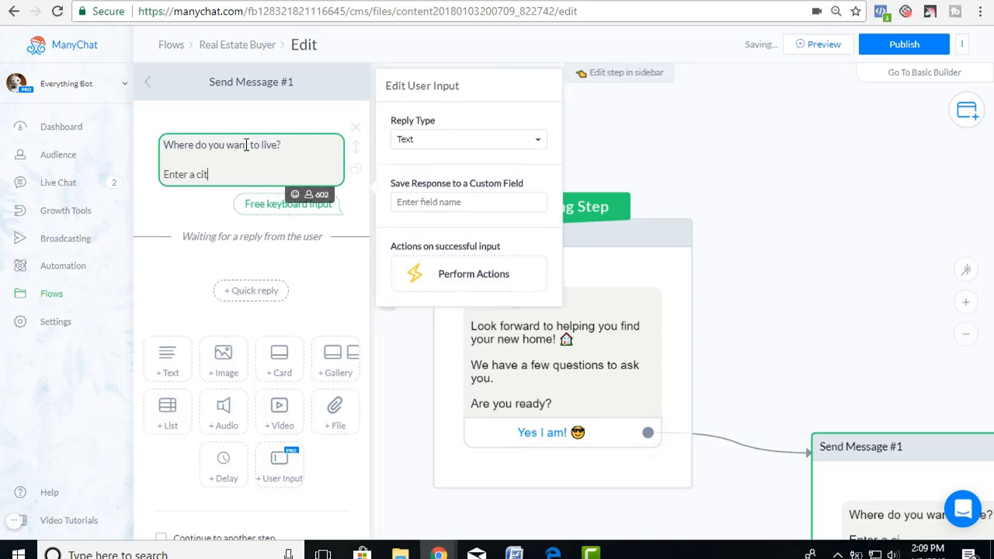
text(y and)
key(BackSpace)
key(BackSpace)
text(name below!)
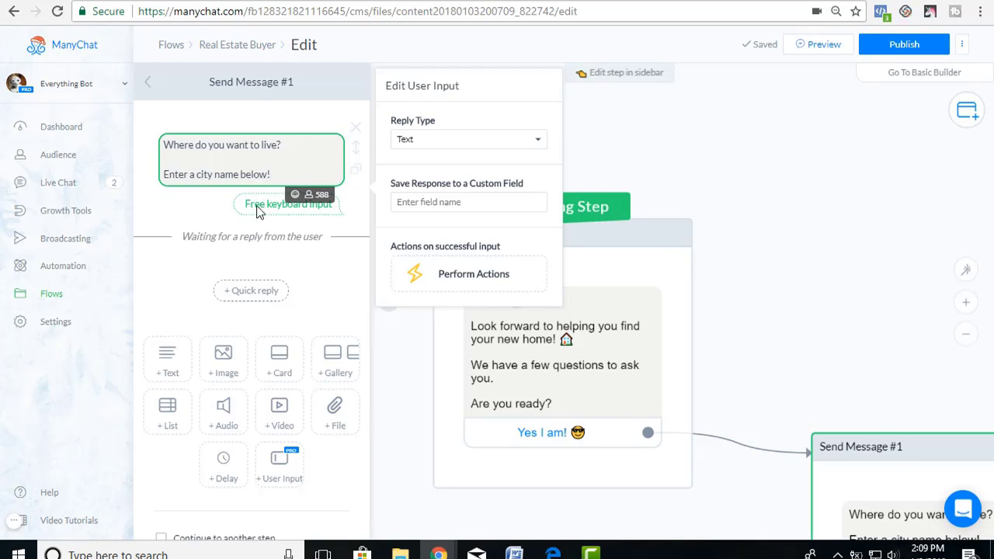
Save the city question's reply to the City custom field.
click(433, 201)
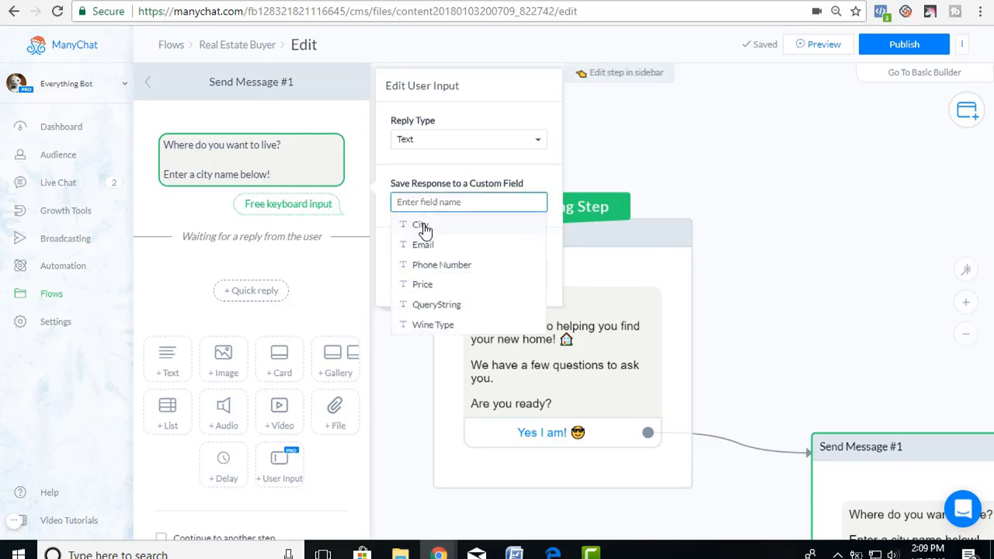
click(423, 227)
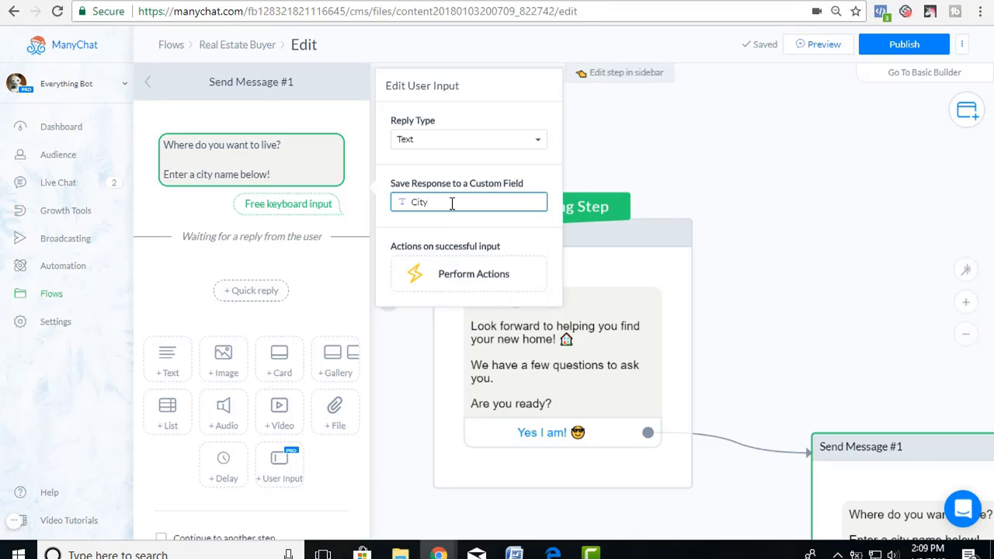
click(452, 203)
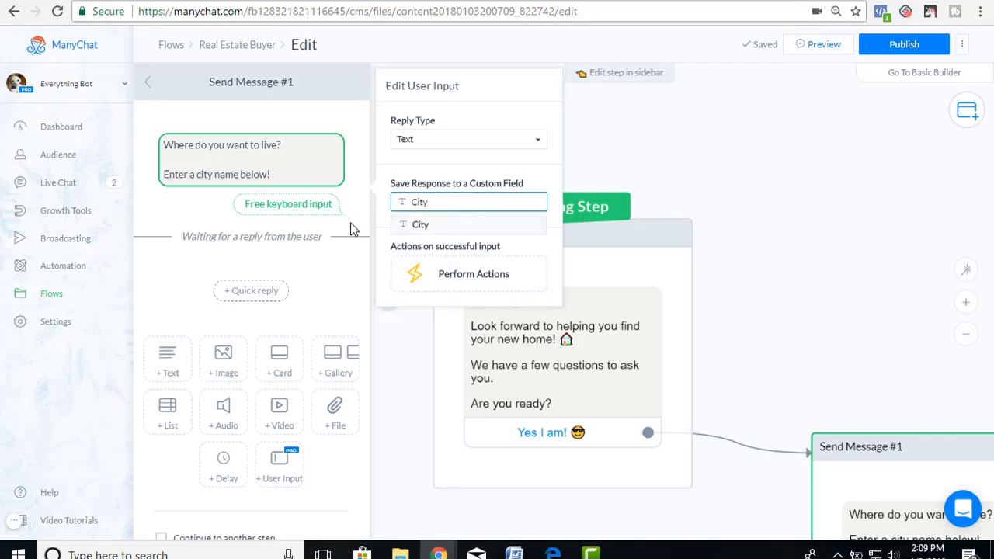
click(318, 270)
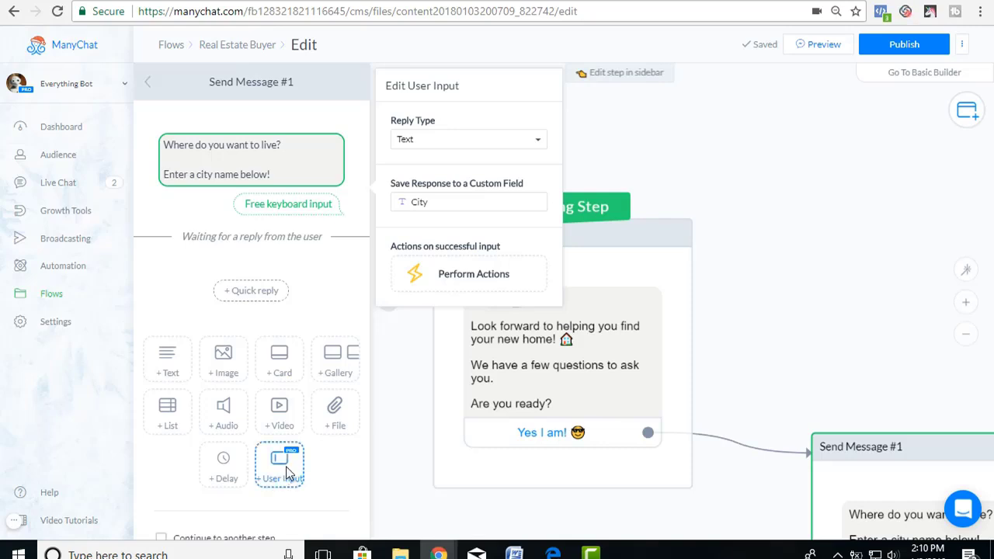
Add a user-input question 'How much do you want to spend?' with 'Select a range below'.
click(286, 470)
click(273, 301)
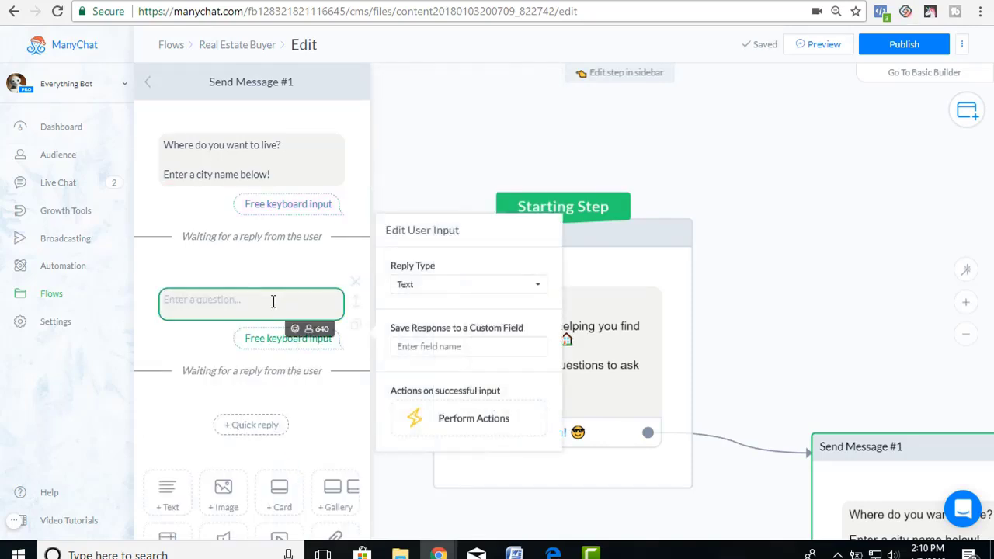
text(What)
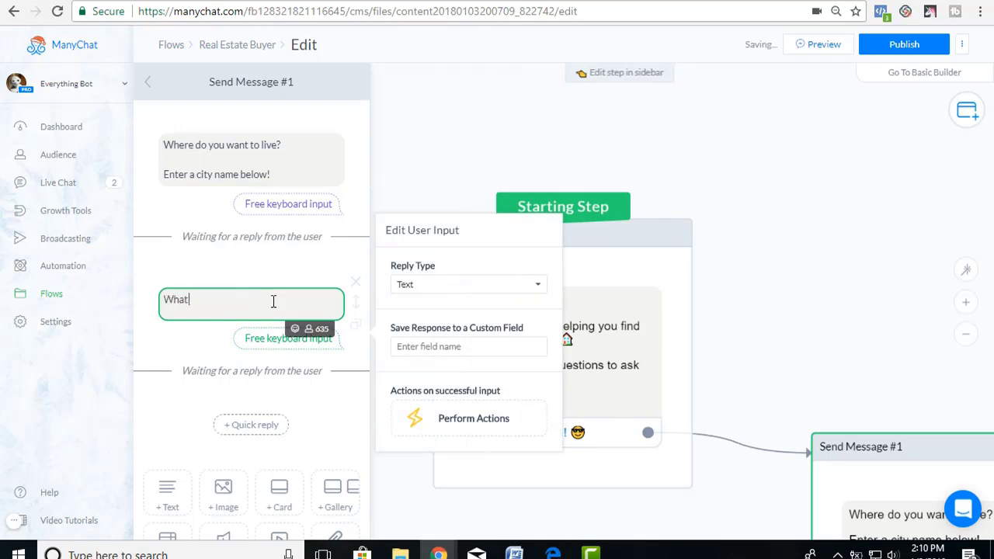
text( prince)
key(BackSpace)
key(BackSpace)
key(BackSpace)
key(BackSpace)
key(BackSpace)
key(BackSpace)
key(BackSpace)
key(BackSpace)
key(BackSpace)
key(BackSpace)
key(BackSpace)
text(How much do you want to spend)
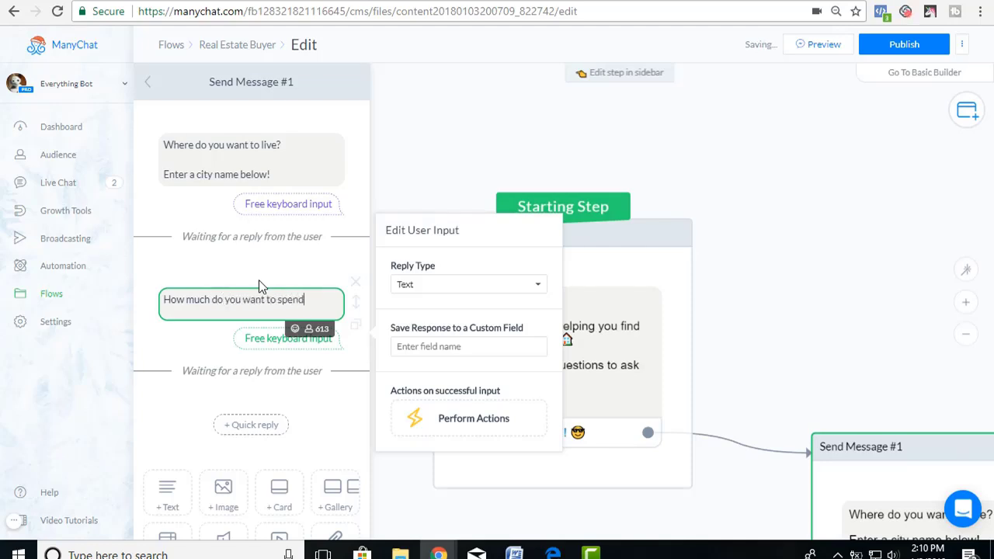
text(?)
key(Return)
key(Return)
text(Slee)
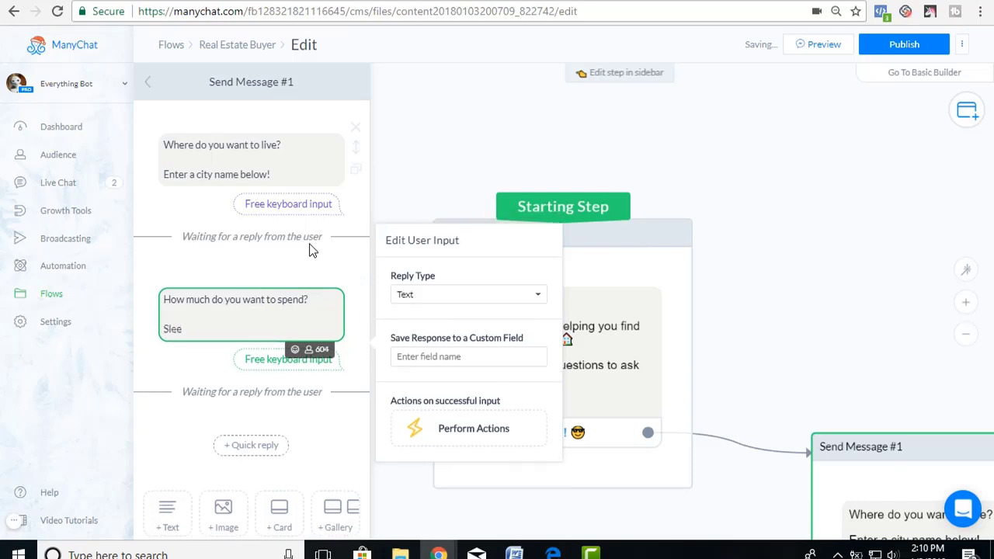
key(BackSpace)
key(BackSpace)
key(BackSpace)
text(elect a range)
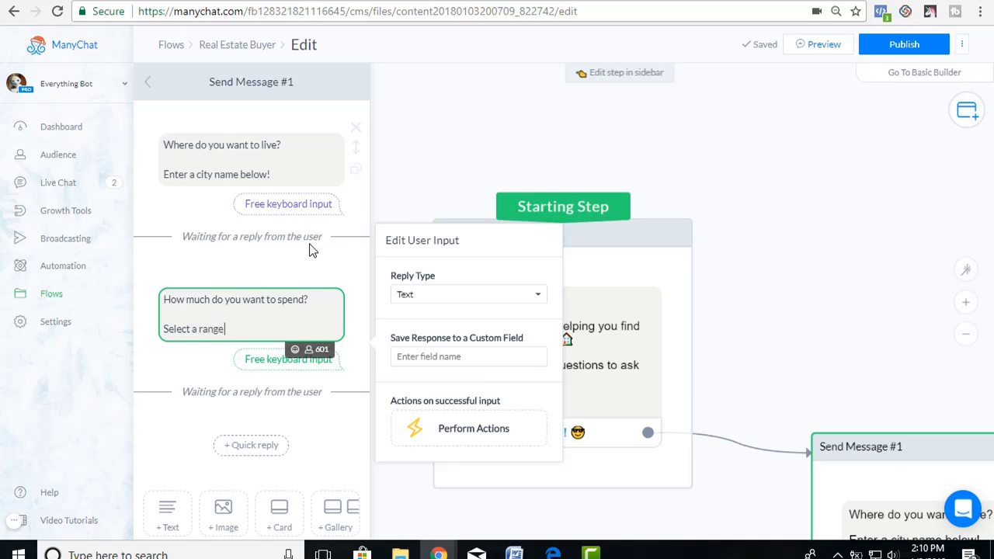
text( below.)
Set the reply type to Multiple Choice with quick replies $100000-$200000, $200000-$300000, $300000-$400000.
click(451, 295)
click(443, 323)
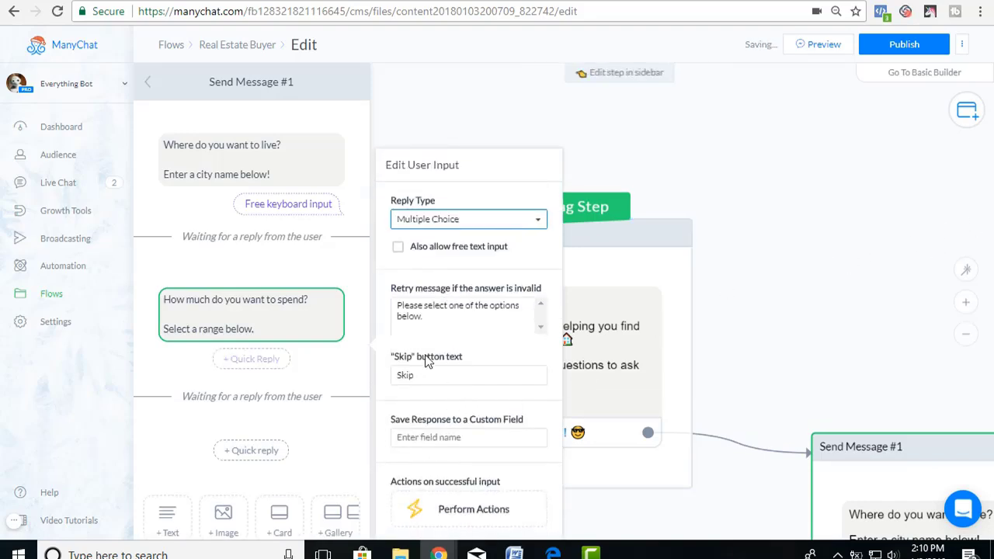
click(268, 361)
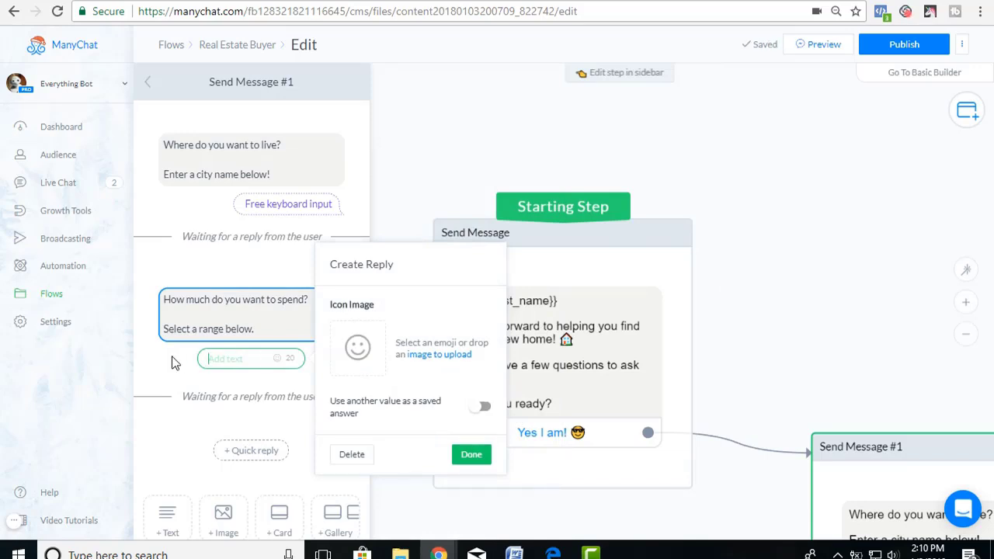
text($100000)
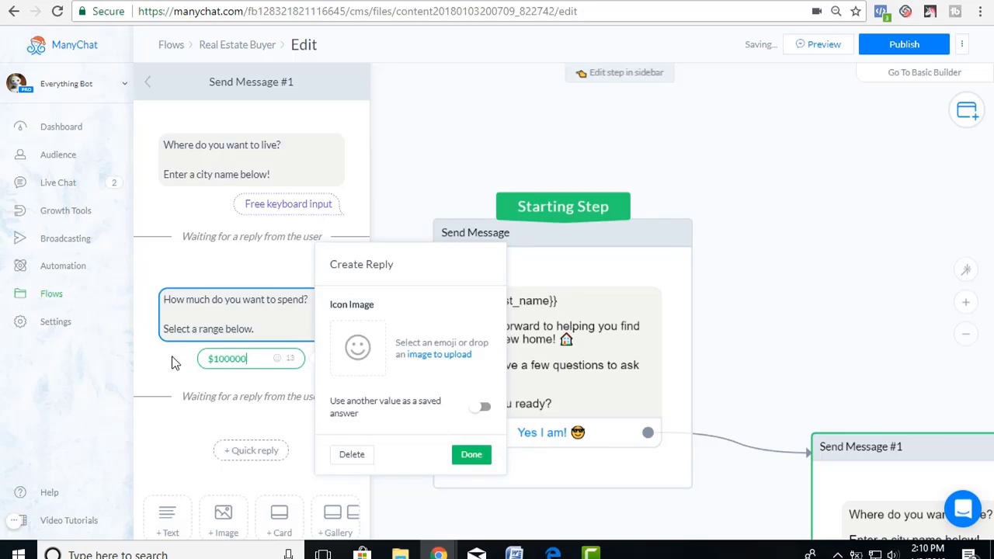
text(-$200000)
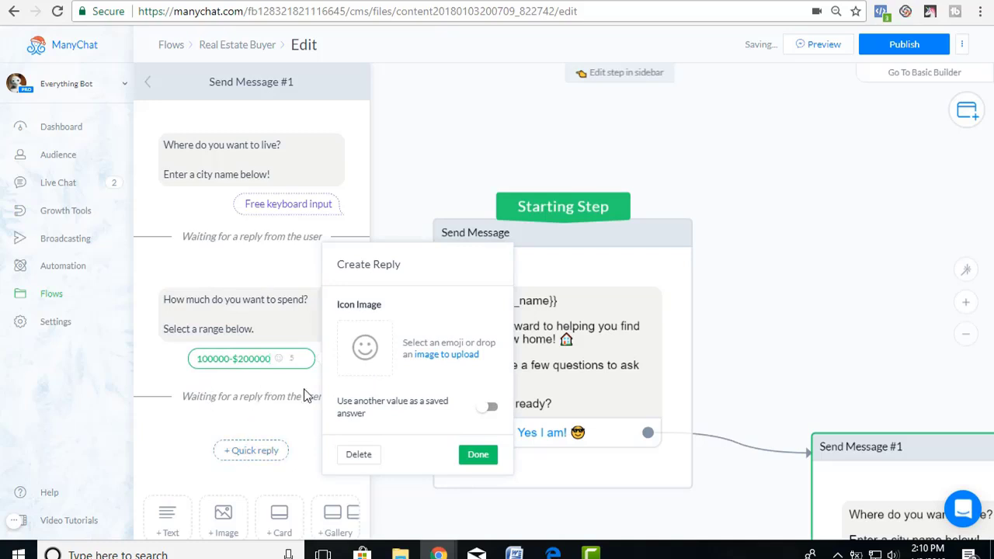
click(470, 458)
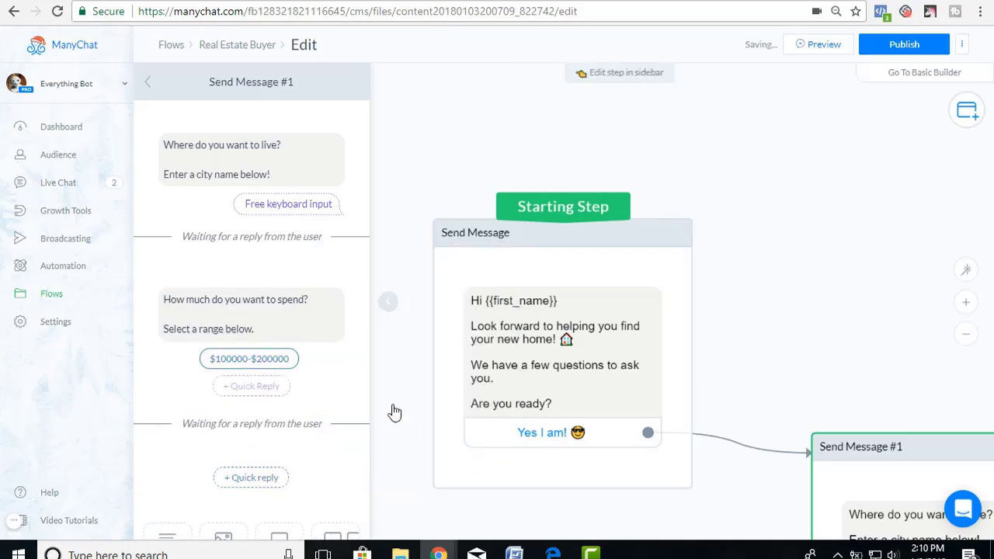
click(265, 385)
text($200000)
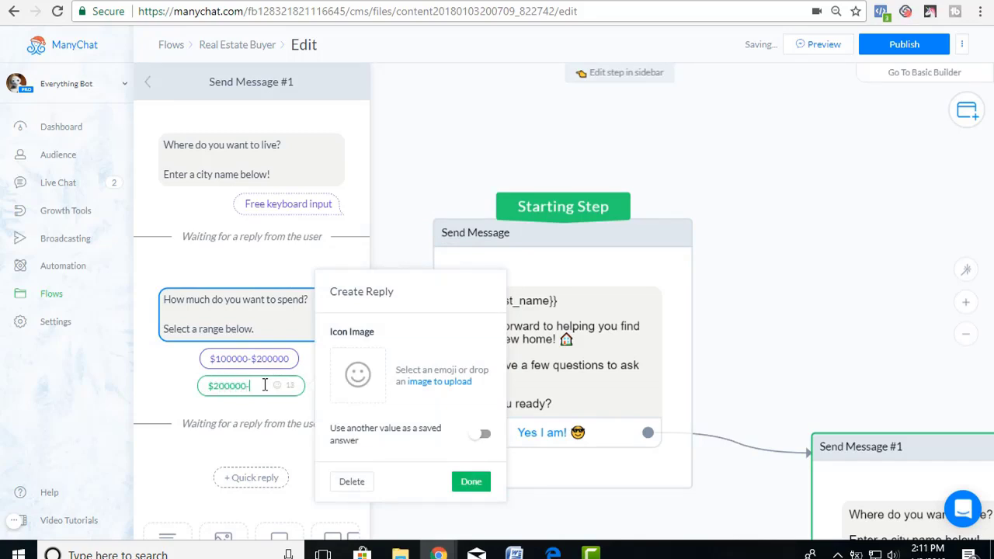
text(-$300000)
click(471, 481)
click(259, 415)
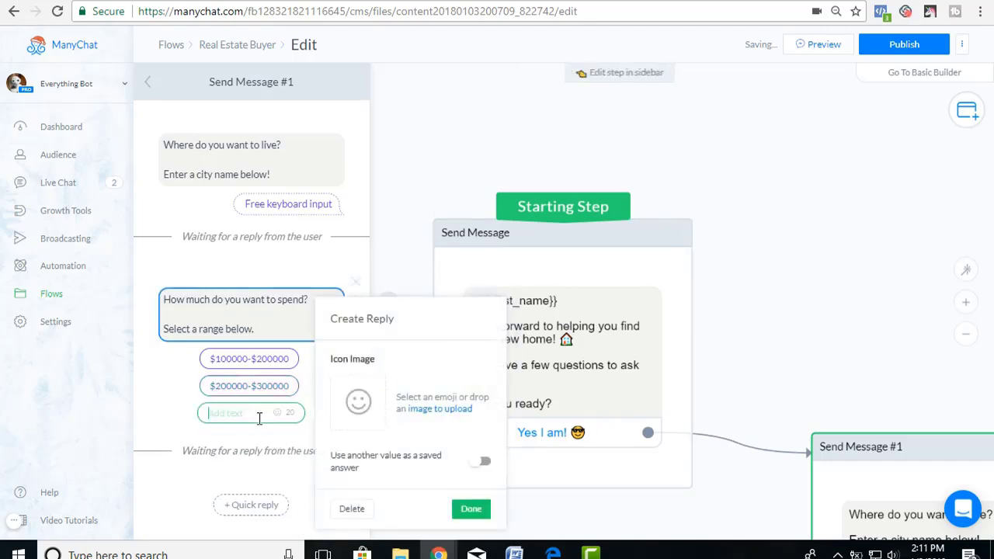
text($300000-$400000)
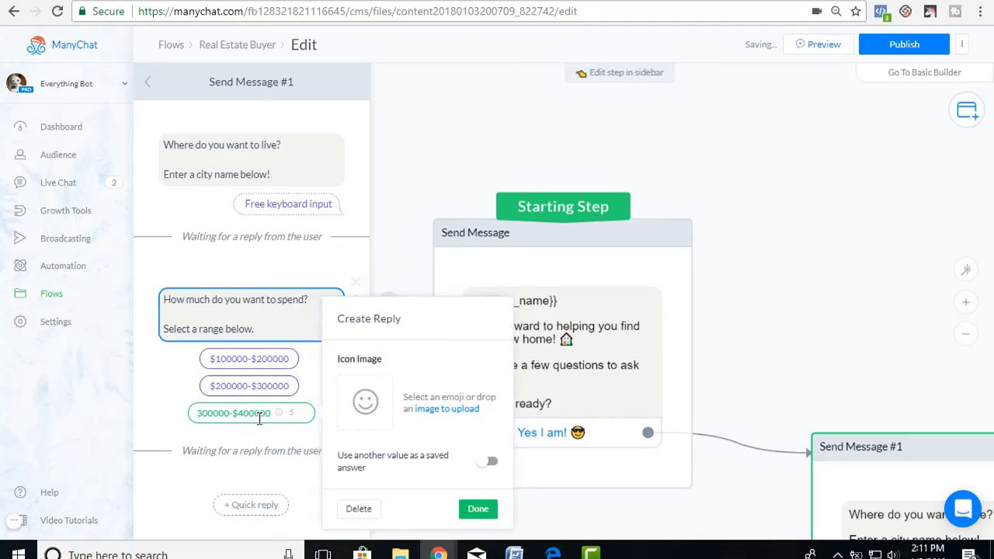
Finish the $300000-$400000 reply and save the spending answer to the Price custom field.
click(470, 509)
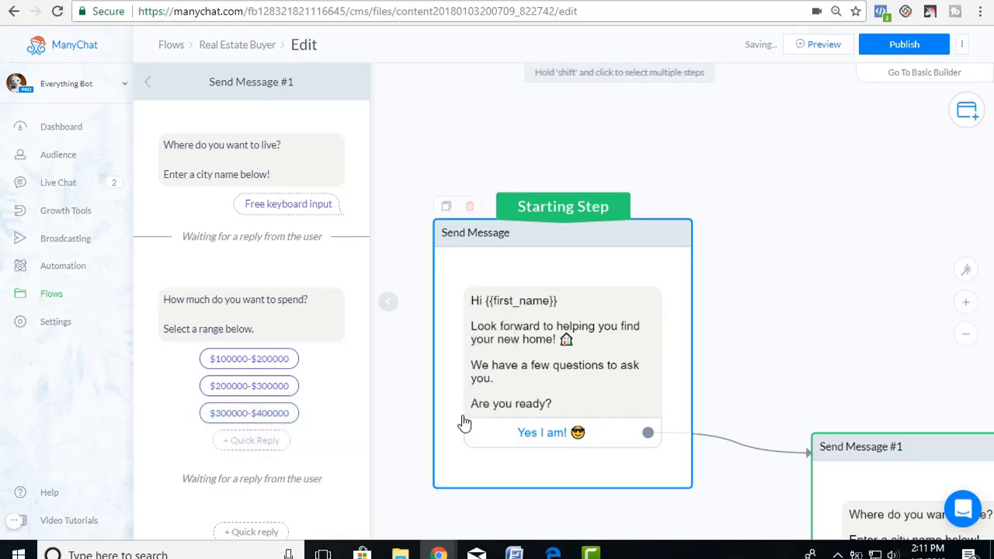
click(291, 331)
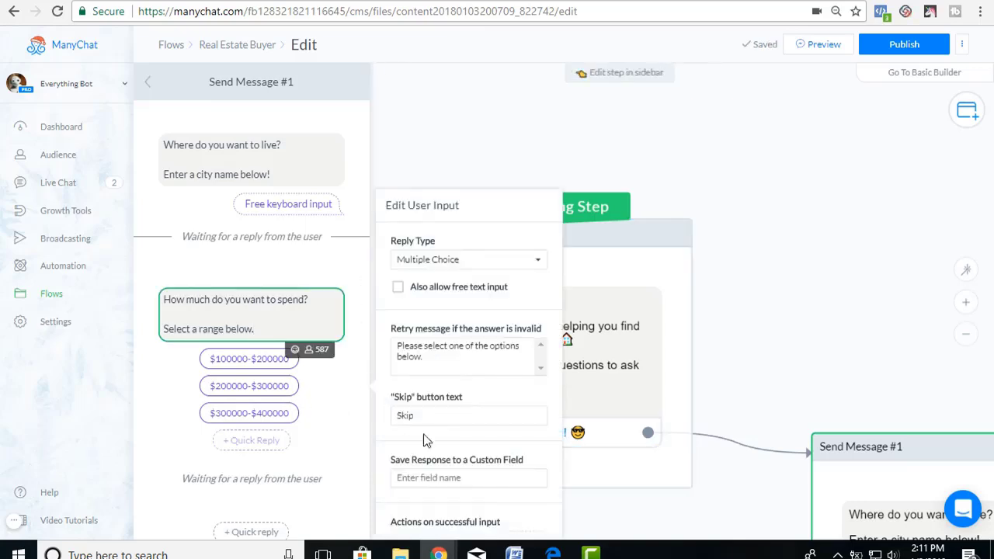
click(456, 479)
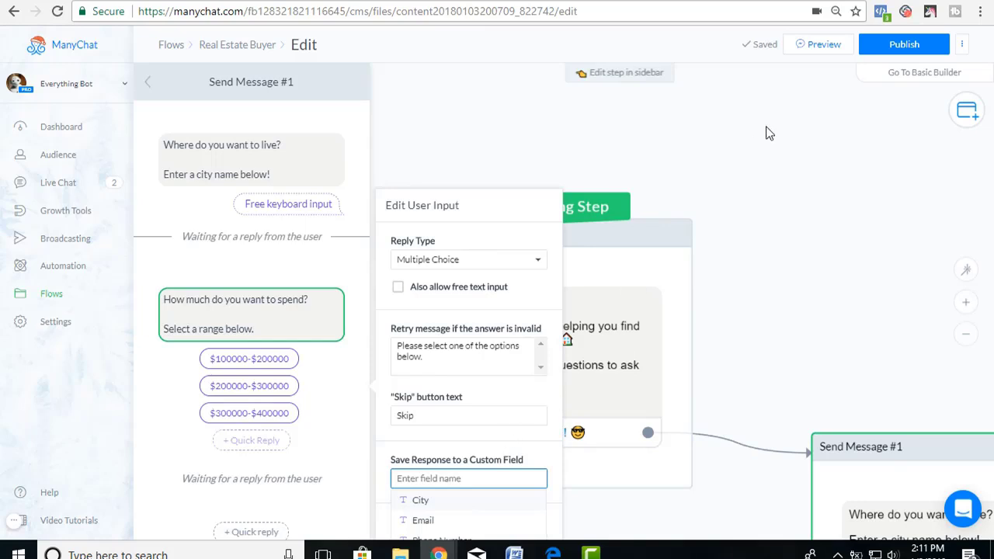
text(Price)
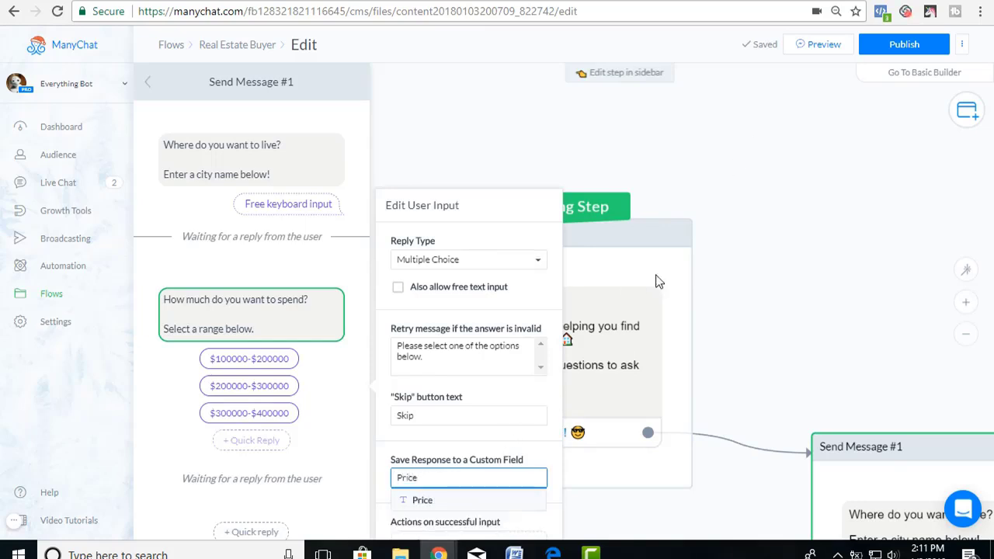
click(427, 501)
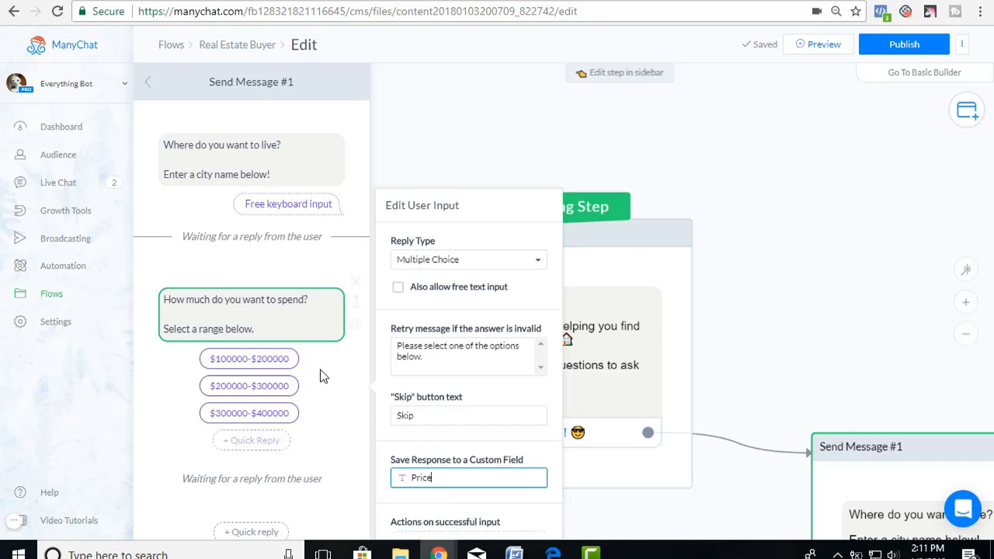
Add the question 'What is your email?' saving the reply to the Email field.
click(325, 404)
scroll(323, 403, down, 3)
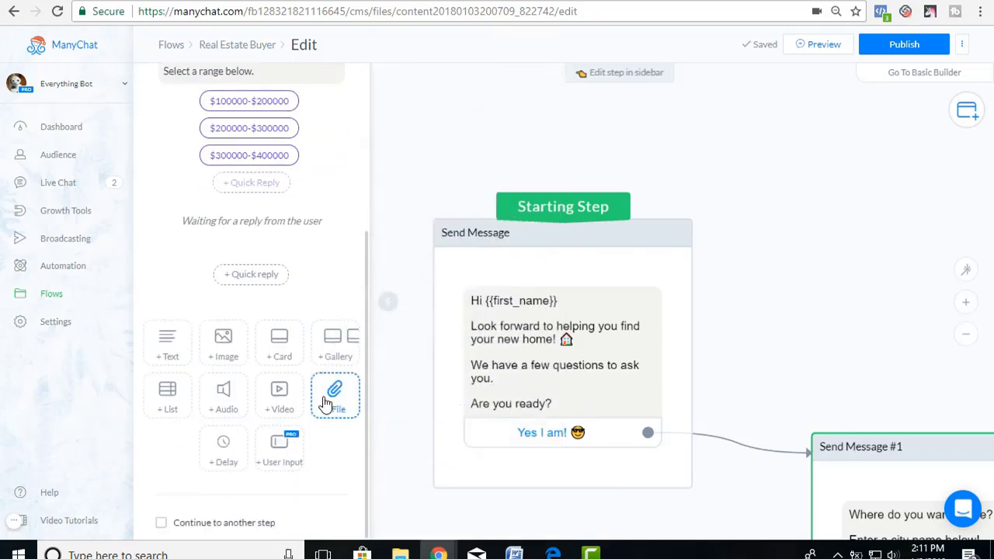
click(281, 448)
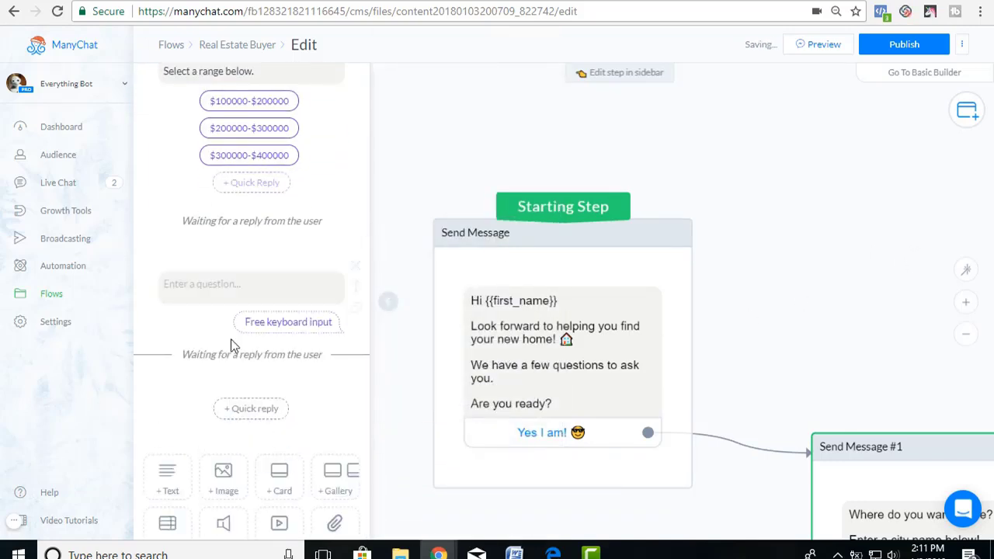
click(236, 283)
text(What is your)
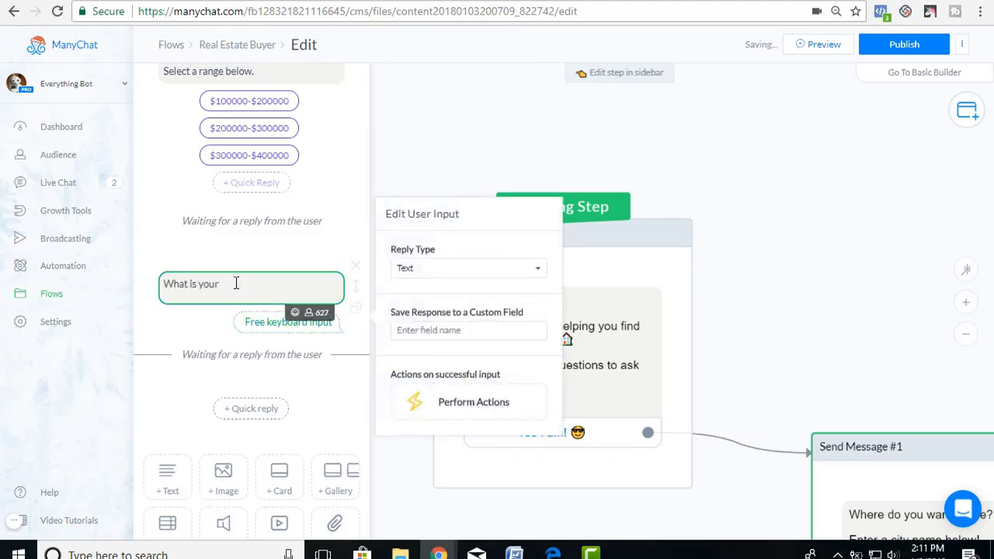
text( email?)
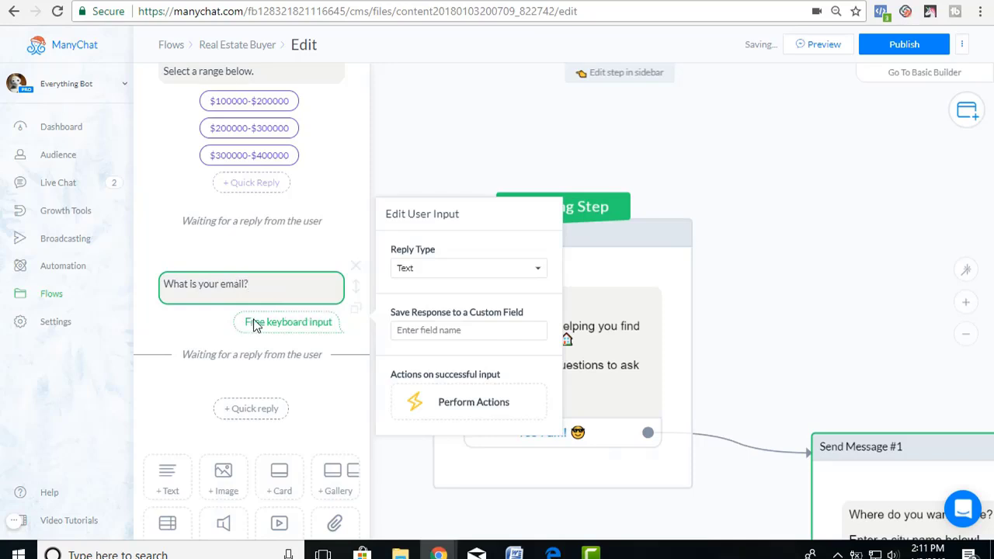
click(426, 331)
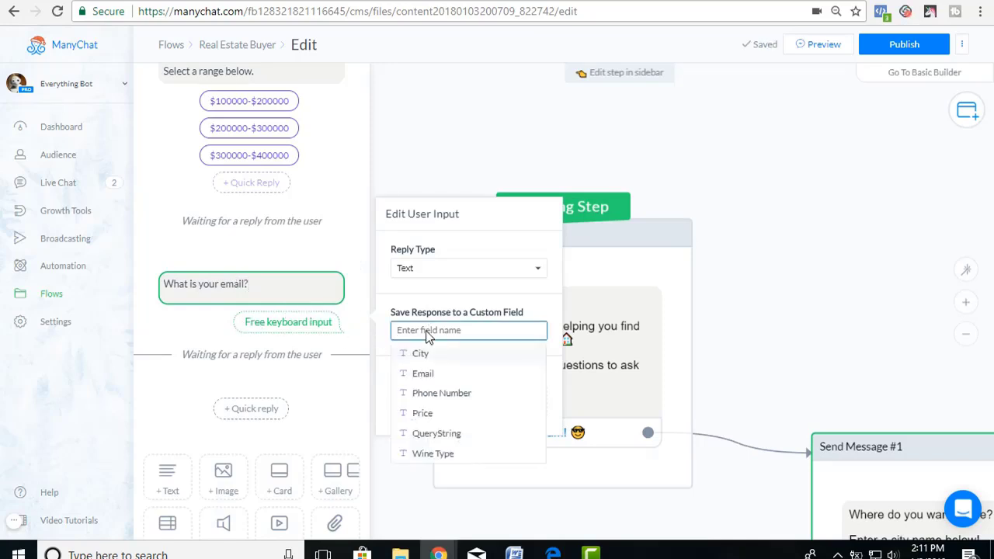
click(446, 373)
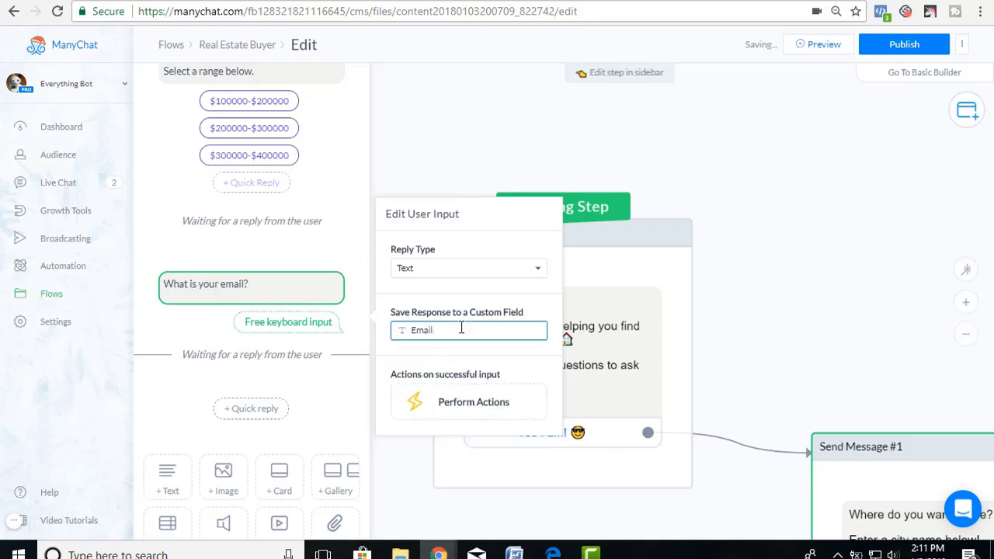
click(330, 386)
Add the question 'What is your phone #?' saving the reply to the Phone Number field.
scroll(330, 386, down, 3)
click(279, 451)
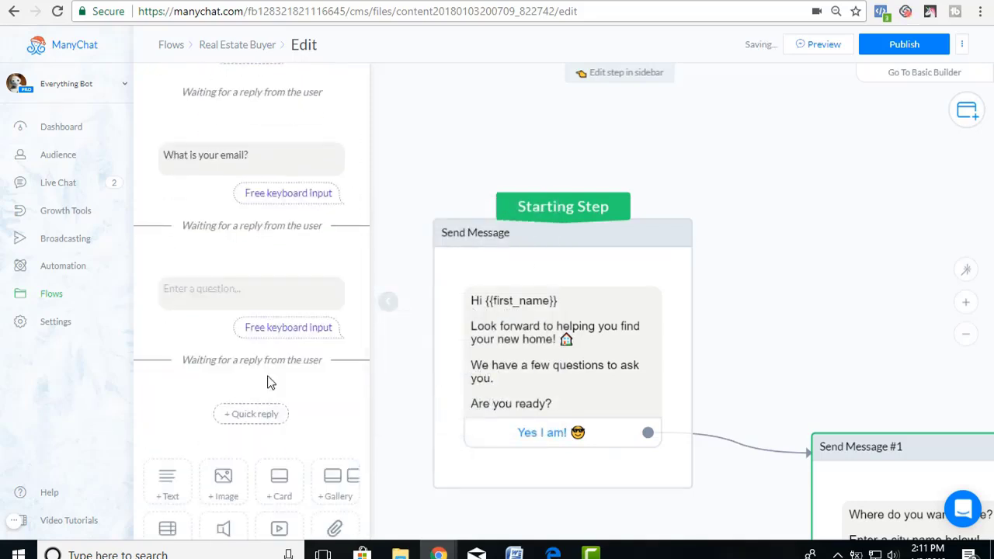
click(233, 288)
text(What is your phone #?)
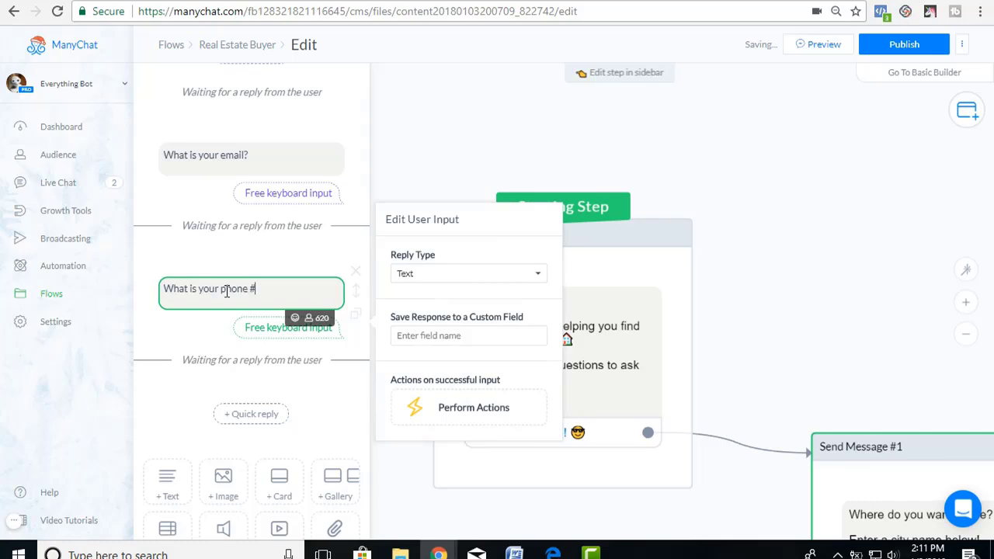
click(474, 335)
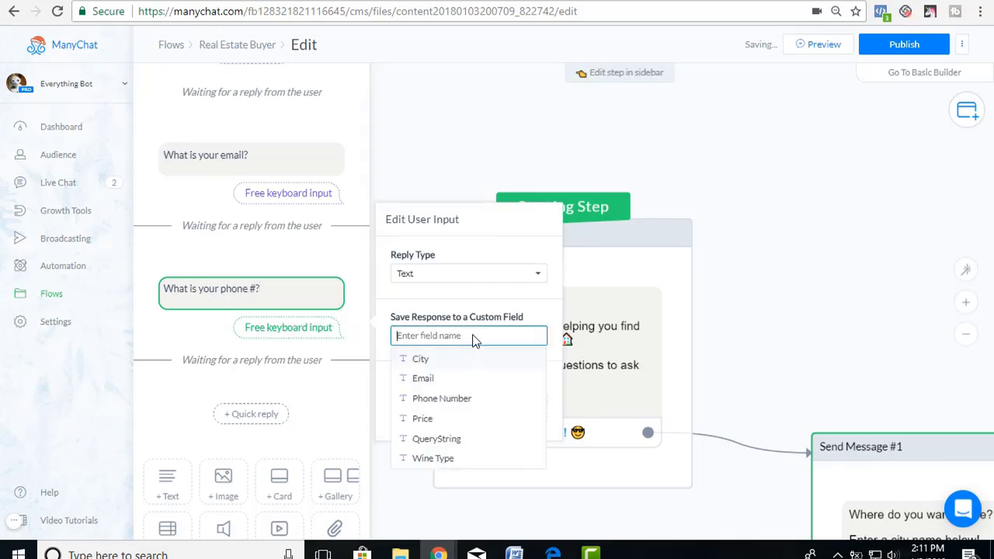
click(428, 400)
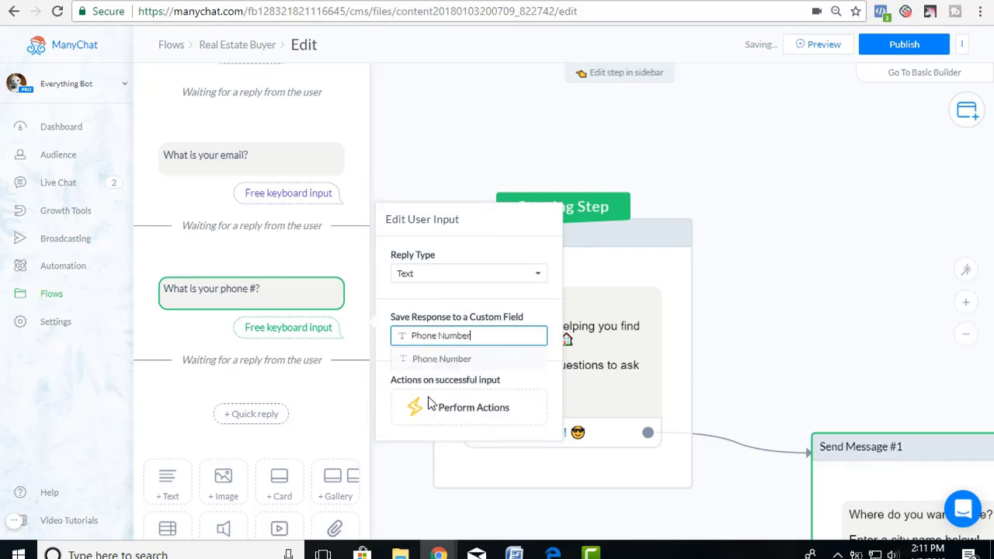
click(346, 351)
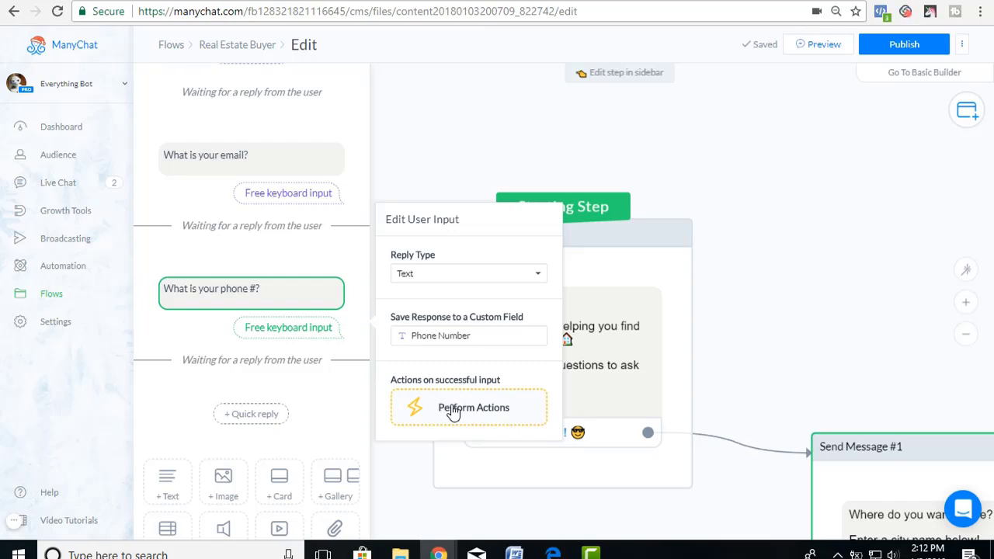
Add an action to the phone question that tags the subscriber 'Done with Survey'.
click(453, 413)
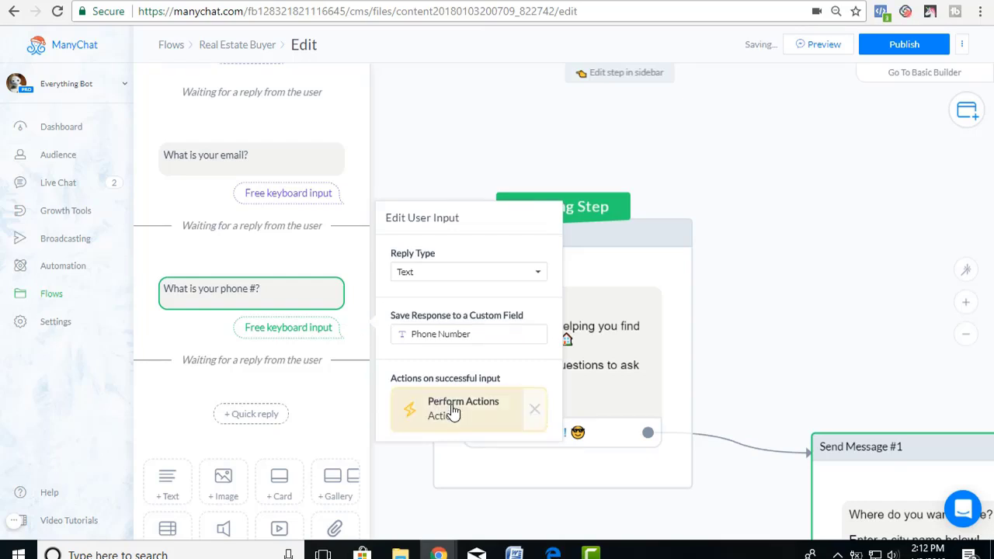
click(452, 413)
click(255, 143)
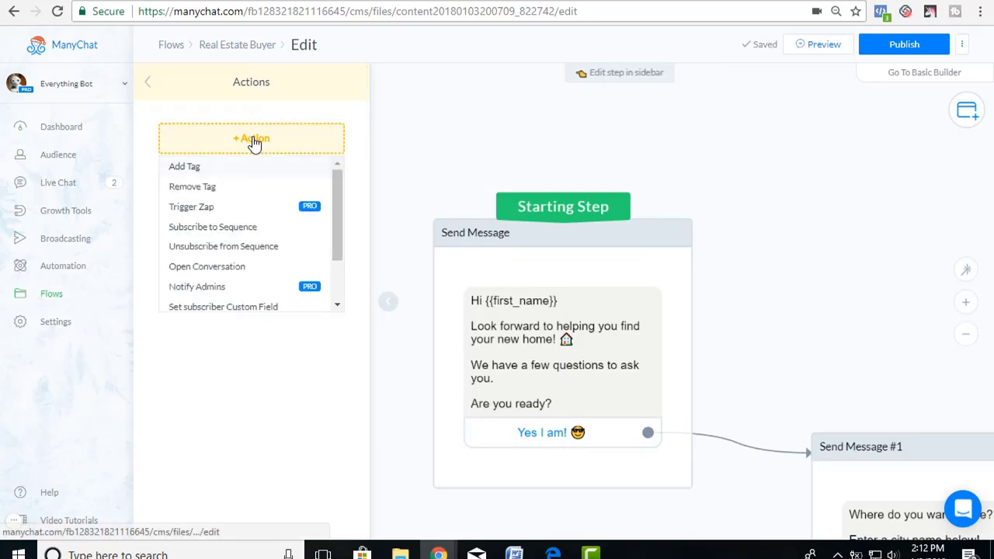
click(193, 169)
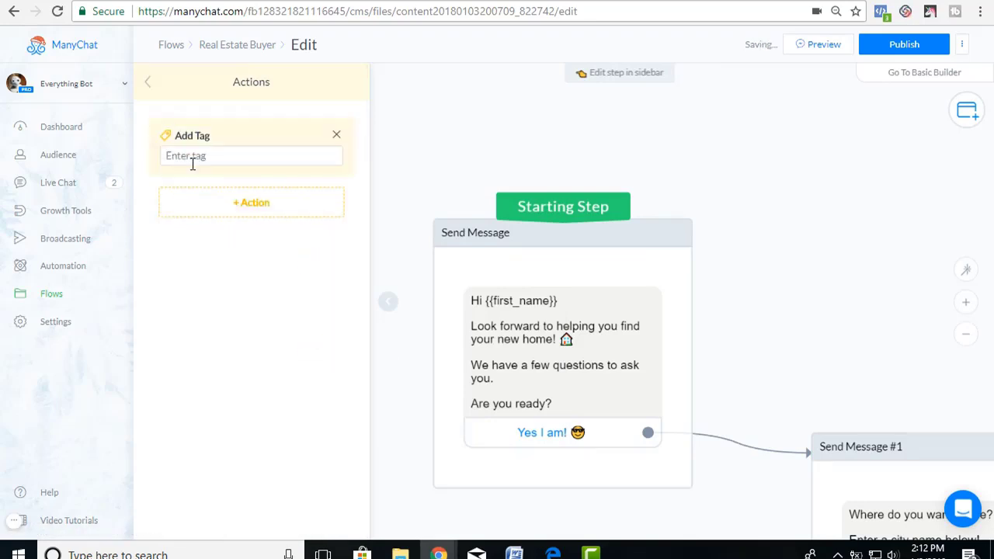
click(198, 156)
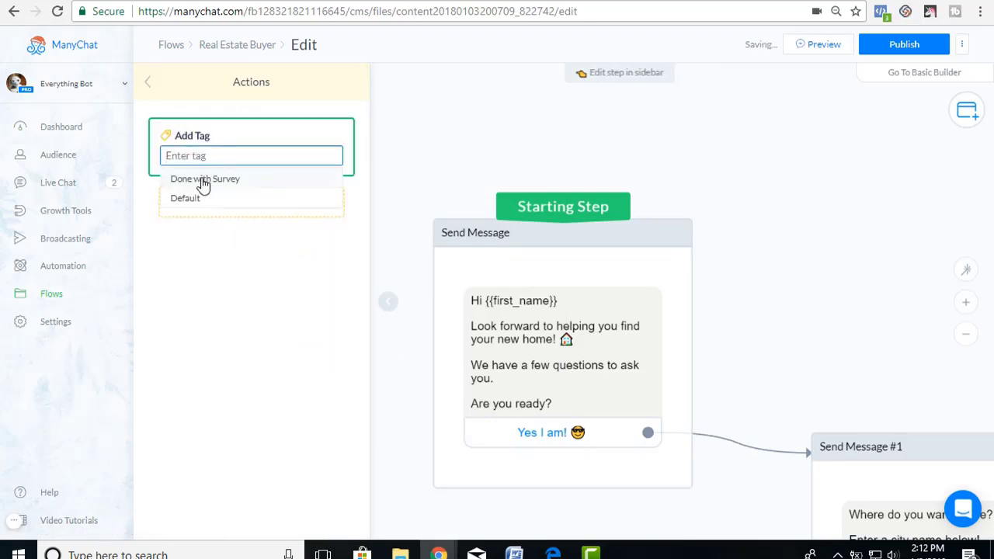
click(199, 180)
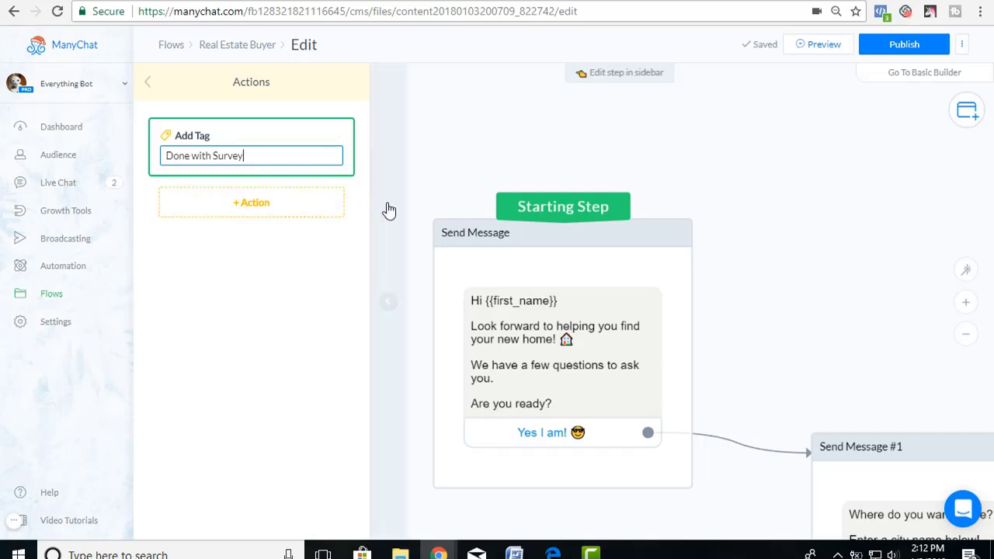
click(388, 307)
Arrange Send Message and Send Message #1 side by side and check the flow reaches the tag action.
drag(465, 233, 310, 132)
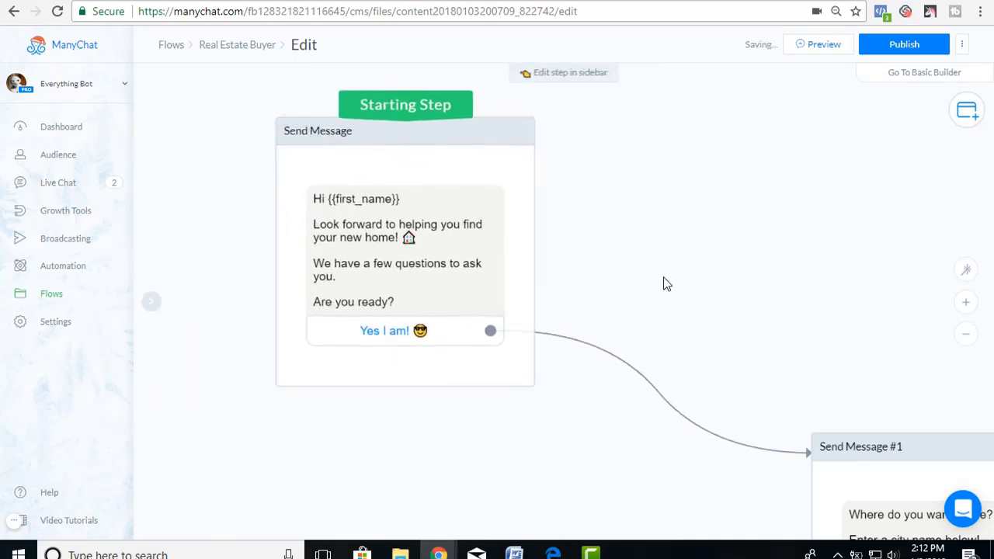
drag(732, 276, 502, 167)
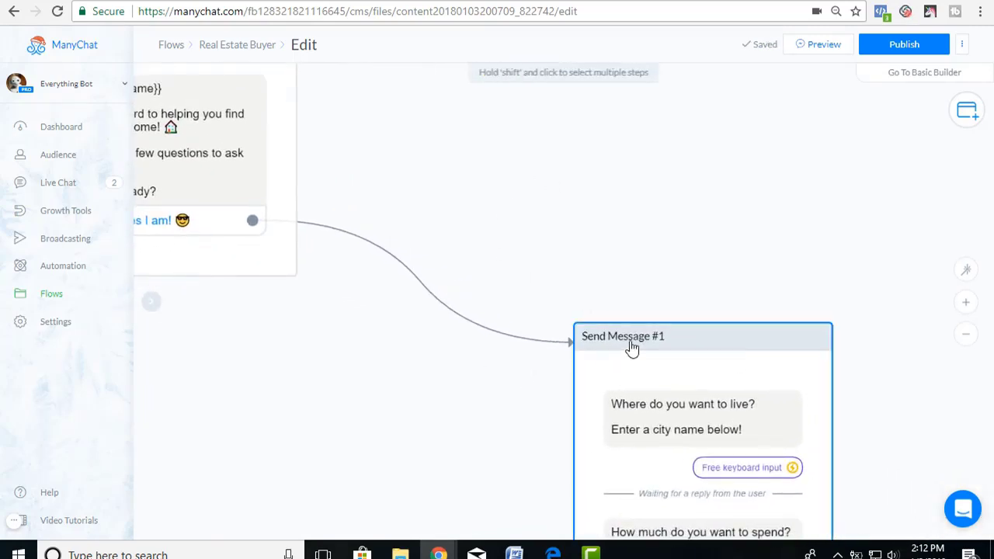
drag(763, 341, 611, 137)
scroll(778, 289, down, 2)
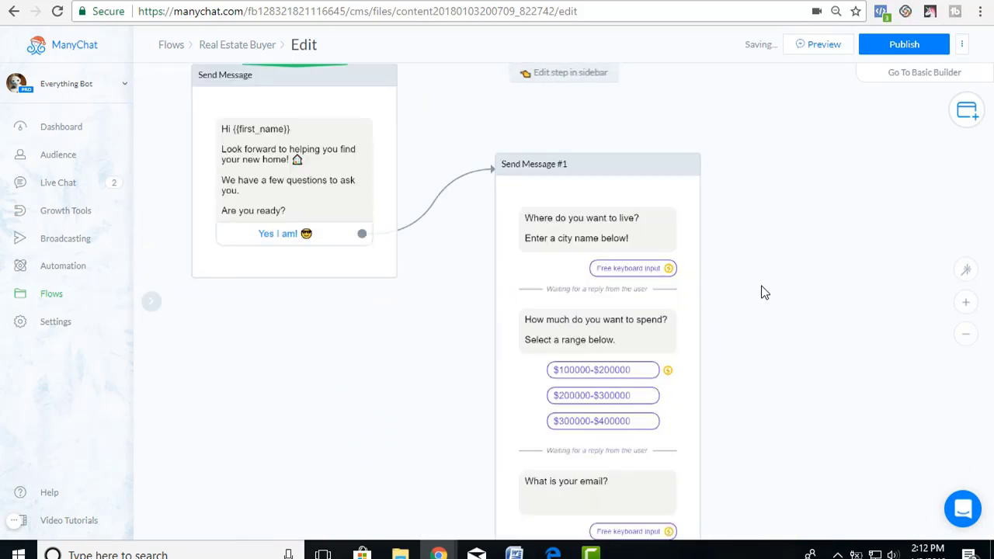
drag(743, 399, 728, 206)
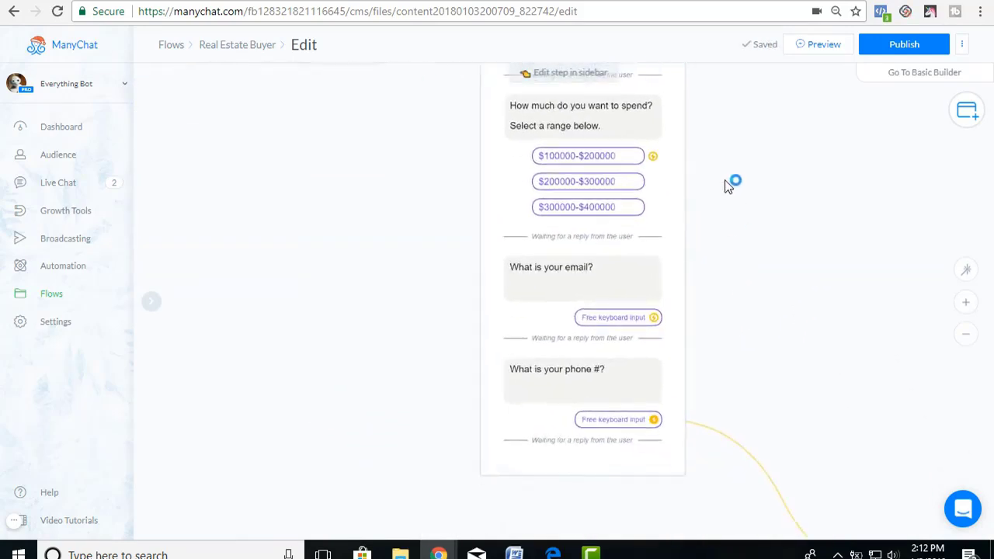
drag(754, 342, 675, 215)
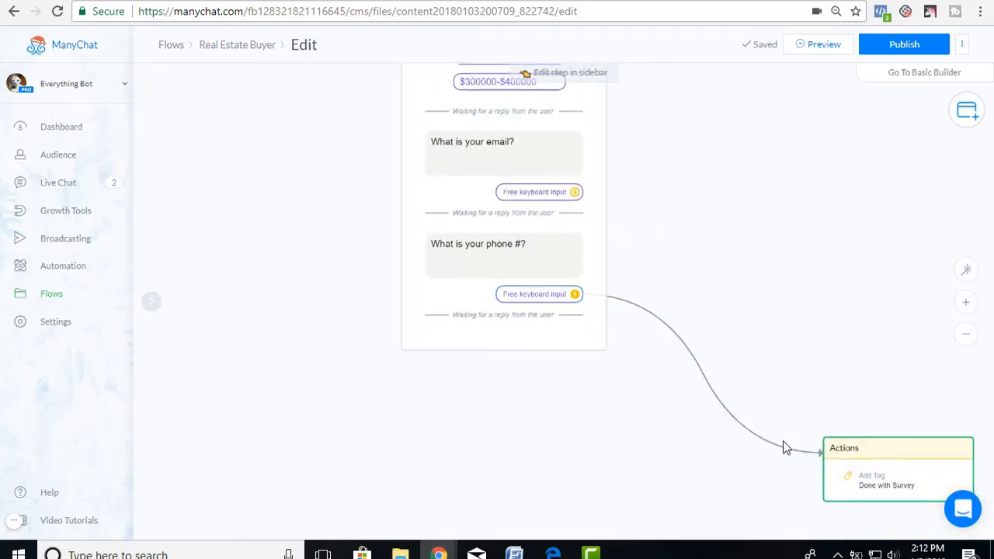
drag(753, 295, 772, 443)
drag(696, 284, 711, 356)
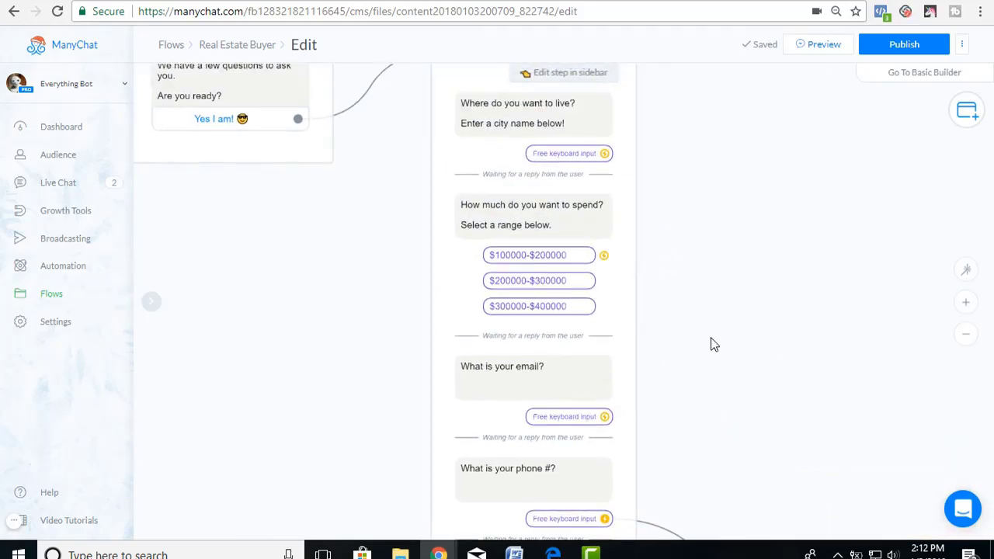
Create a new zap triggered by ManyChat's New Tagged User event.
click(236, 1)
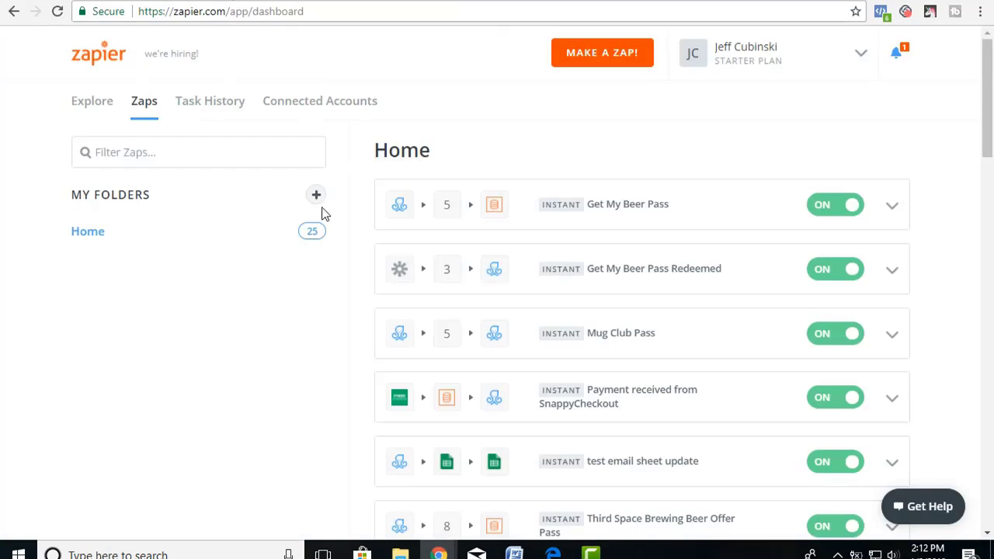
click(605, 58)
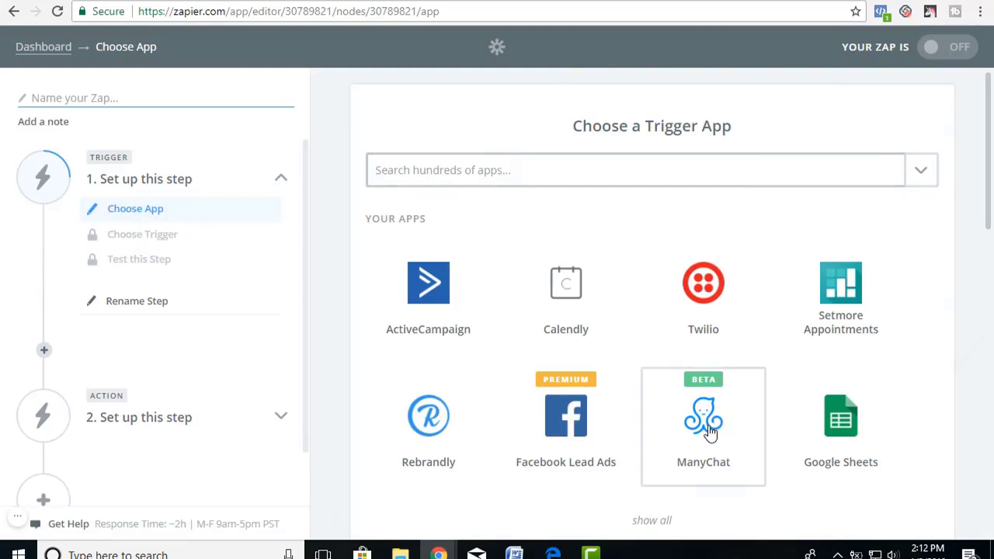
click(709, 432)
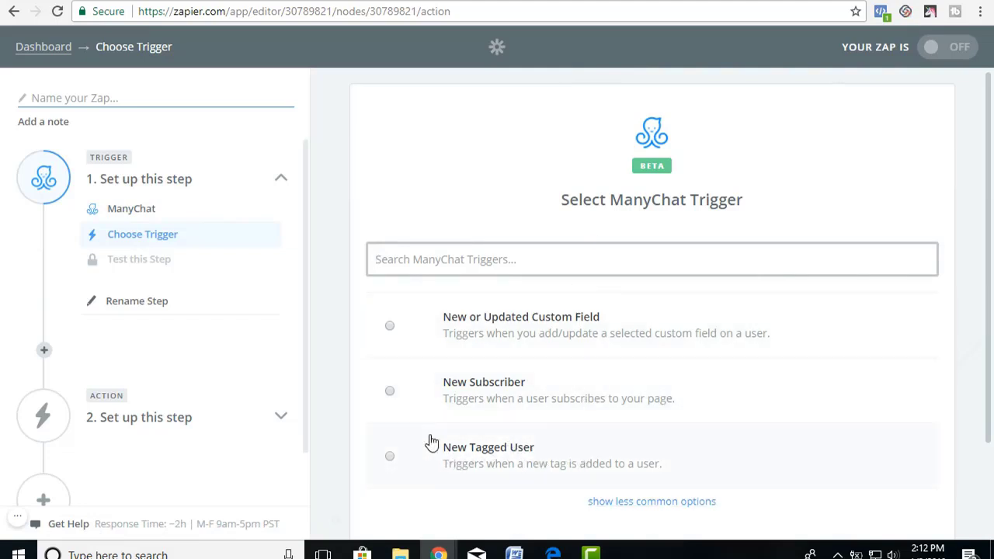
click(72, 2)
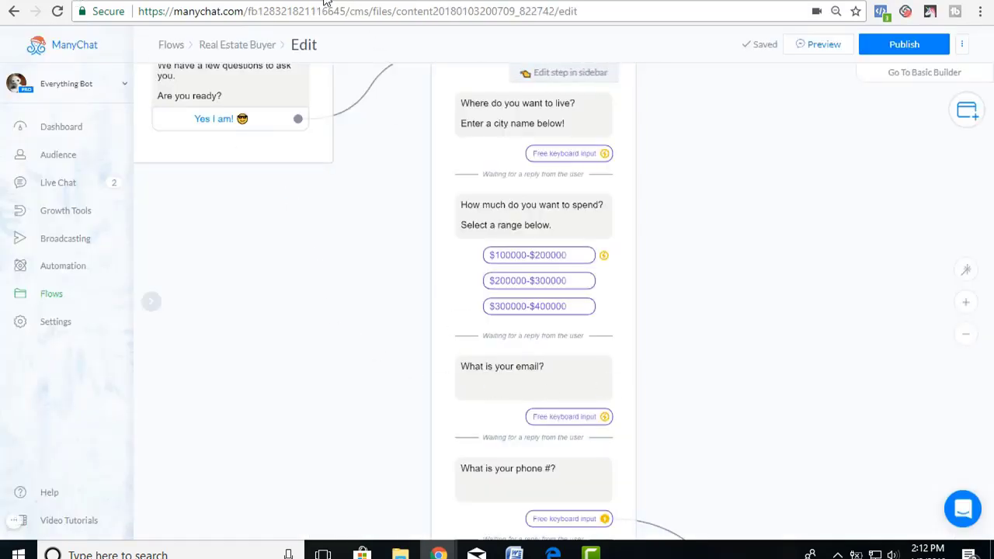
click(228, 3)
click(390, 456)
scroll(757, 437, down, 1)
Connect the trigger to the Everything Bot ManyChat account and test the connection.
click(883, 449)
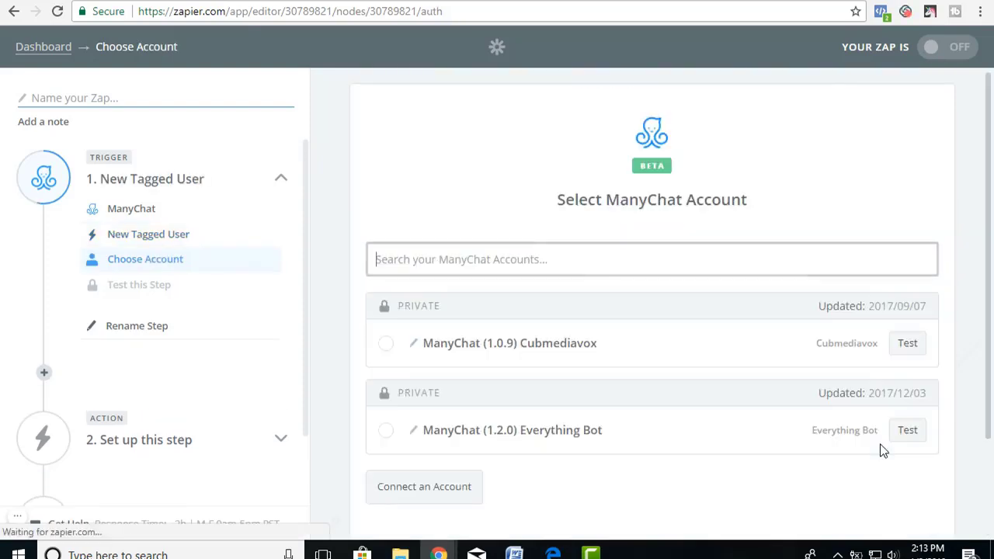
click(386, 430)
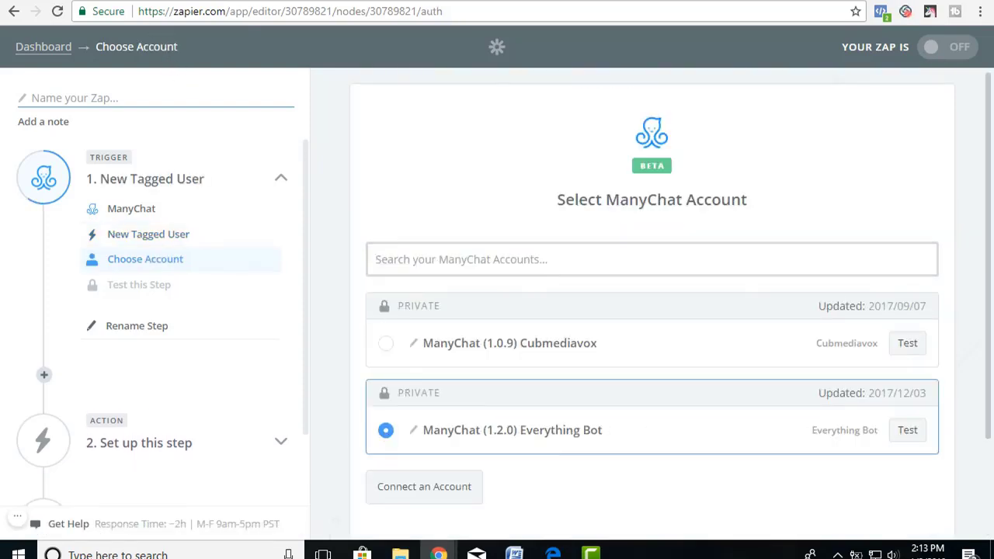
key(ctrl+Tab)
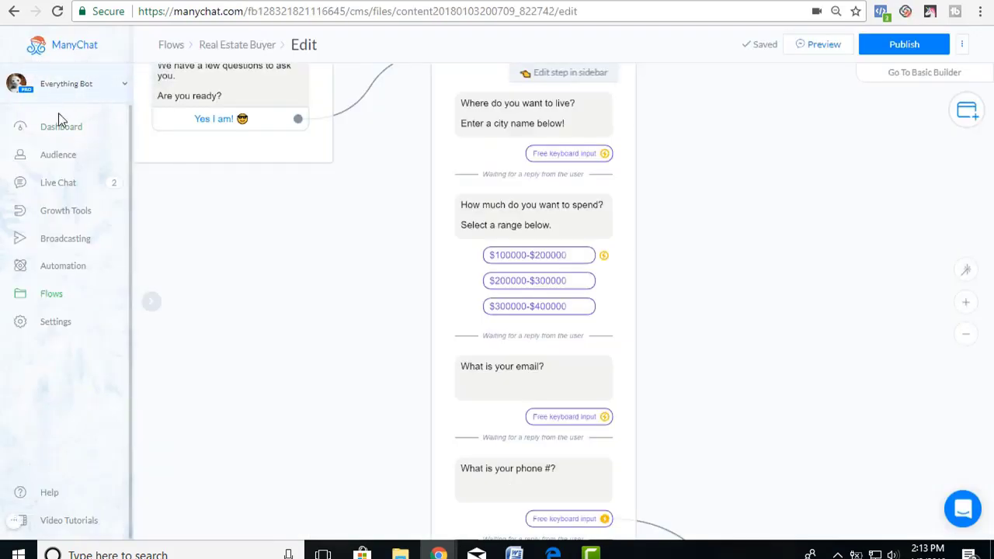
key(ctrl+shift+Tab)
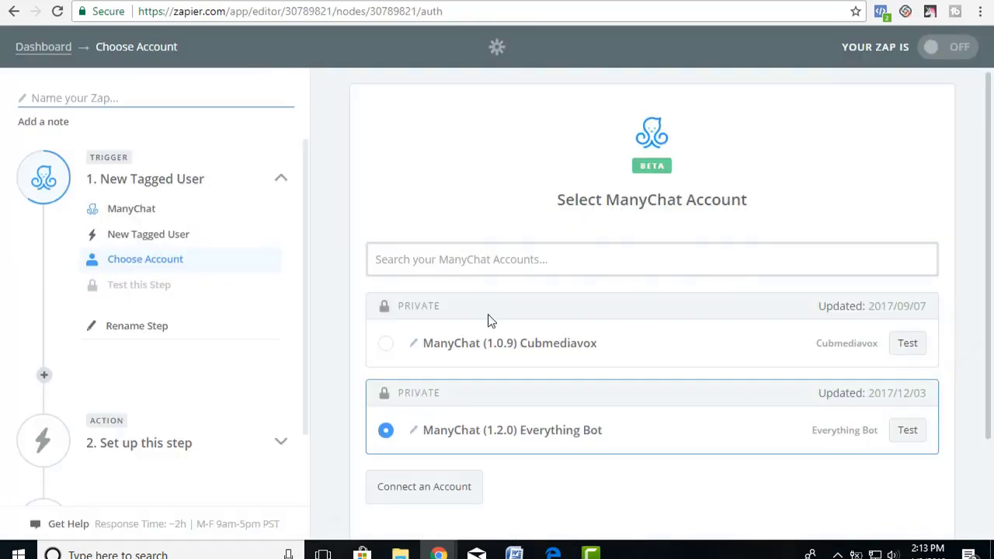
scroll(765, 440, down, 1)
click(908, 310)
click(863, 446)
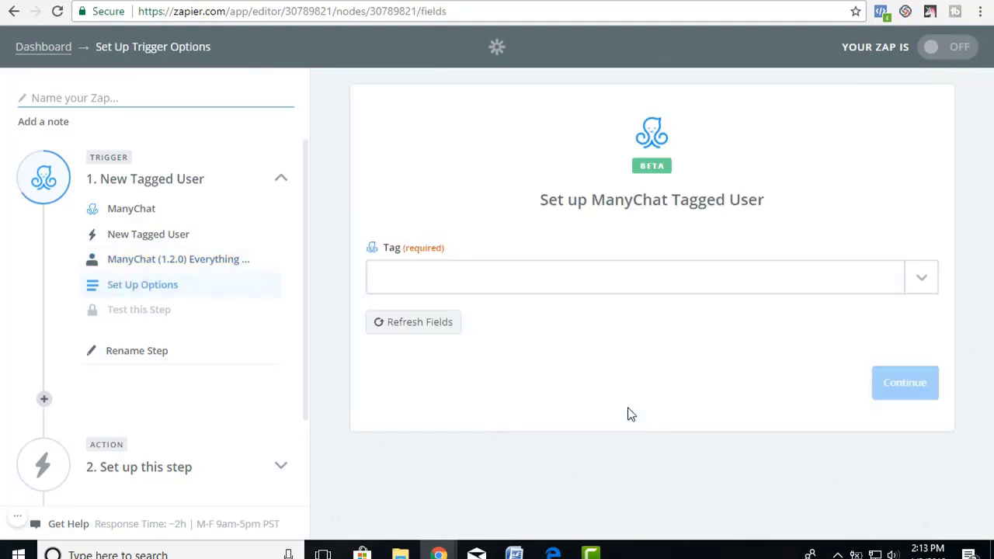
Set the trigger tag to Done with Survey and run the test, which finds no tagged users.
click(921, 281)
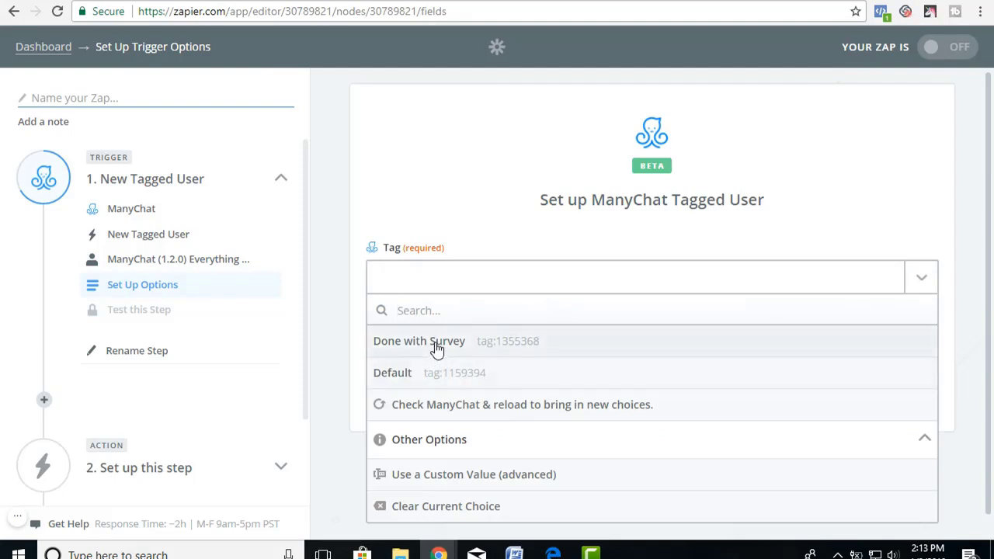
click(436, 351)
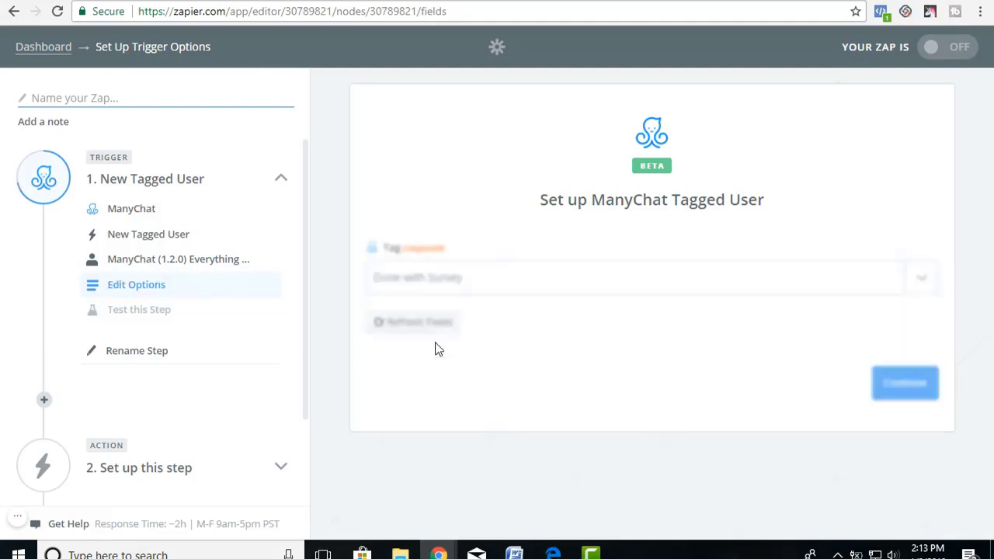
click(895, 391)
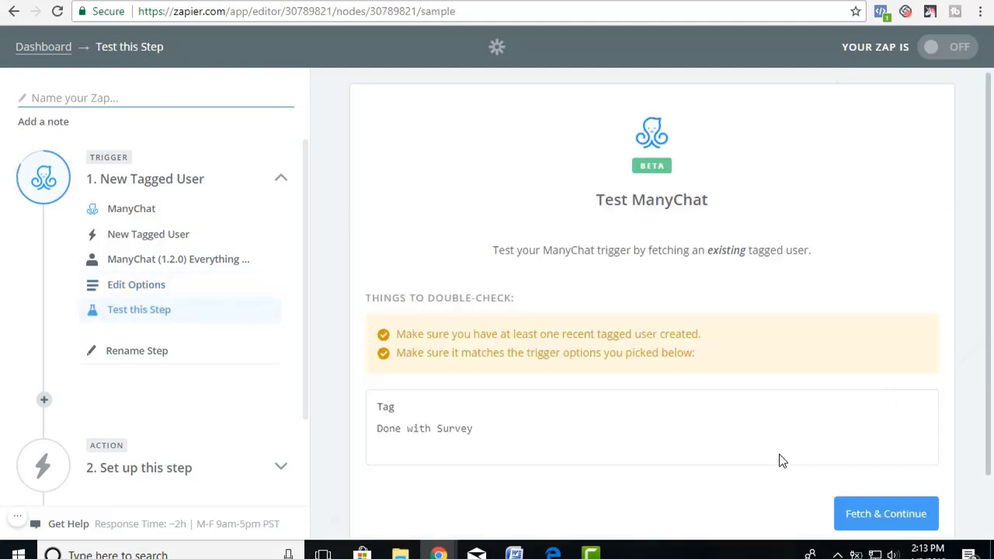
click(879, 515)
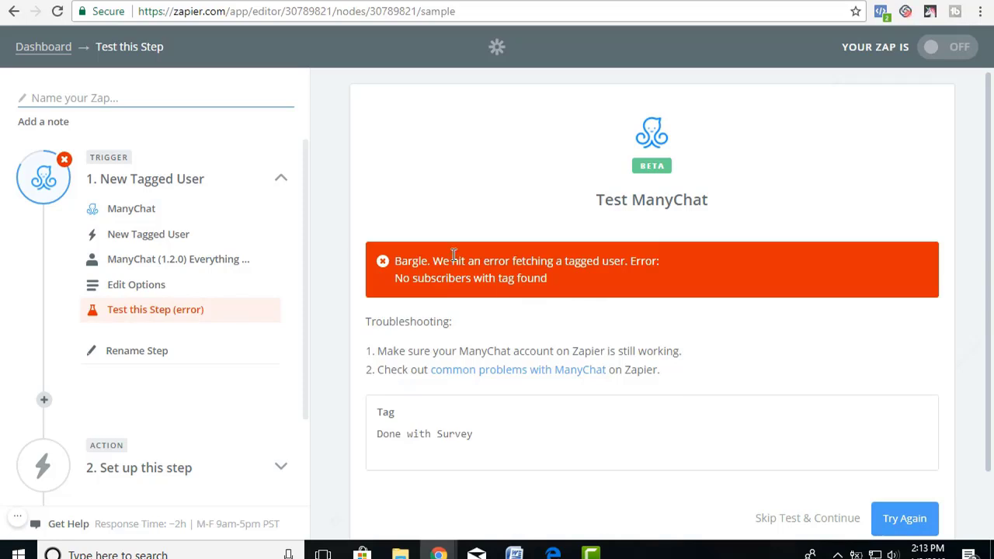
click(118, 3)
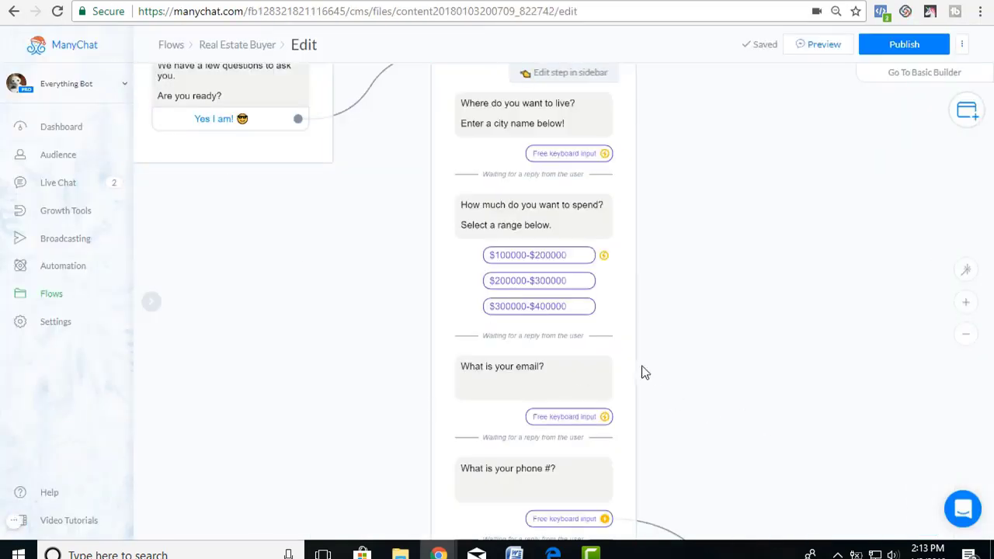
Publish the Real Estate Buyer flow and send its preview to Messenger.
click(914, 45)
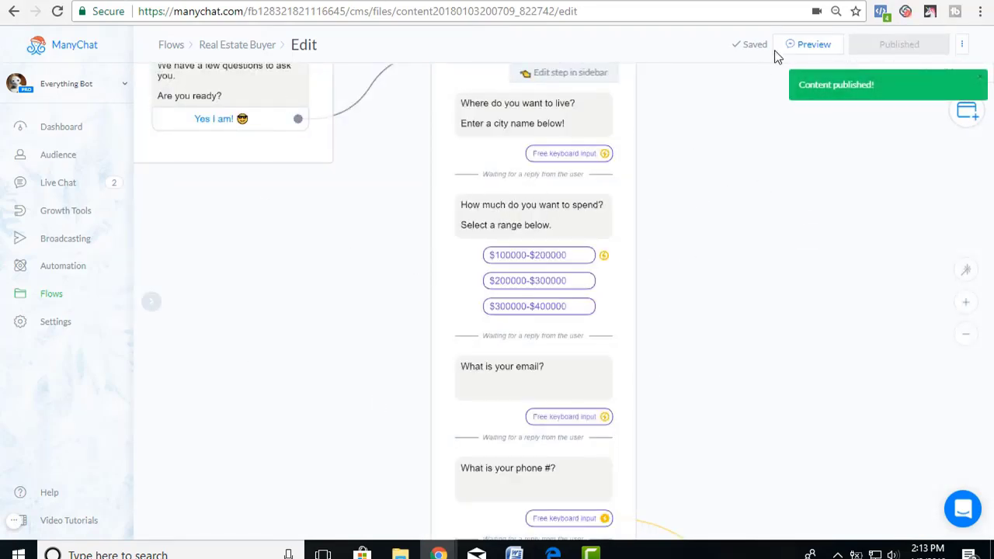
click(815, 47)
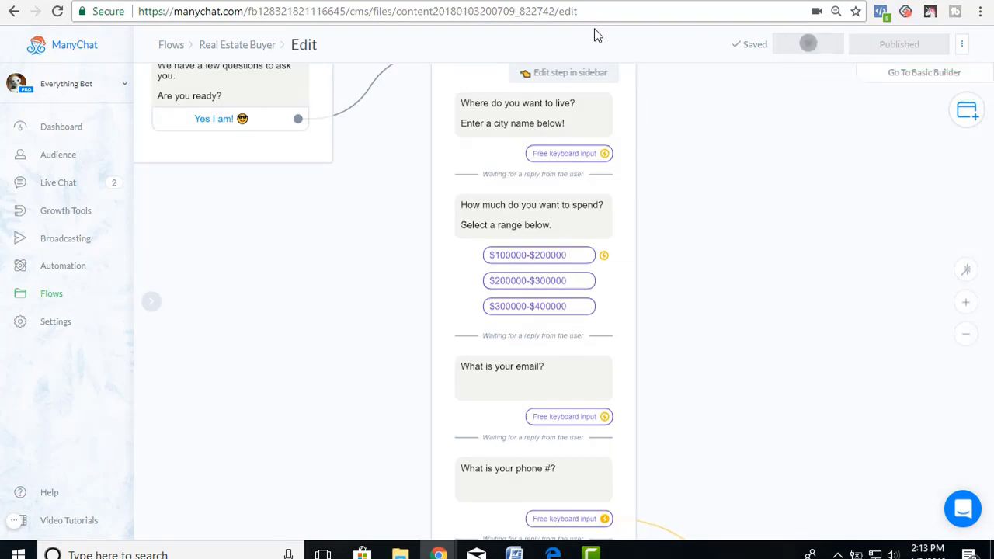
click(548, 4)
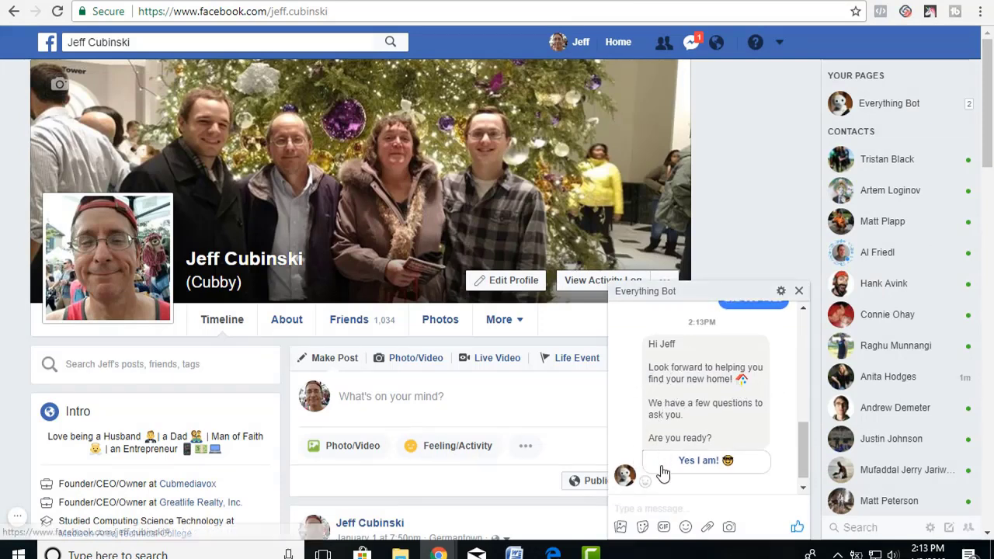
Start the survey with 'Yes I am!' and answer Germantown as the city.
click(704, 469)
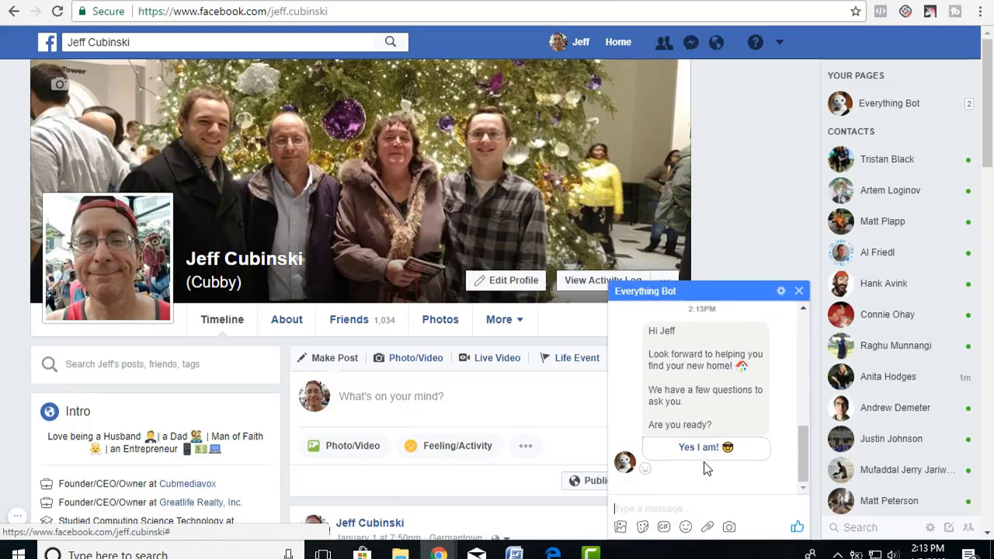
click(704, 450)
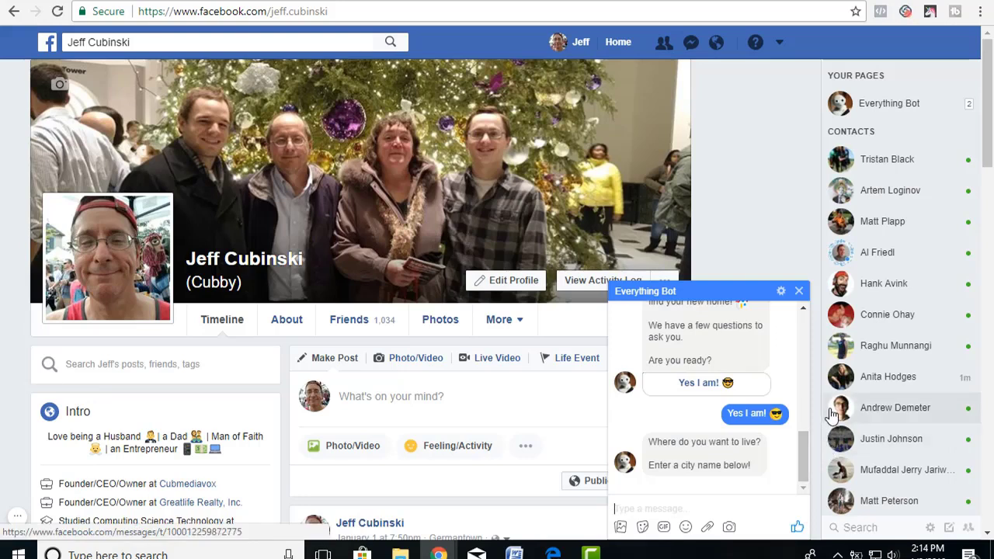
mouse_move(819, 403)
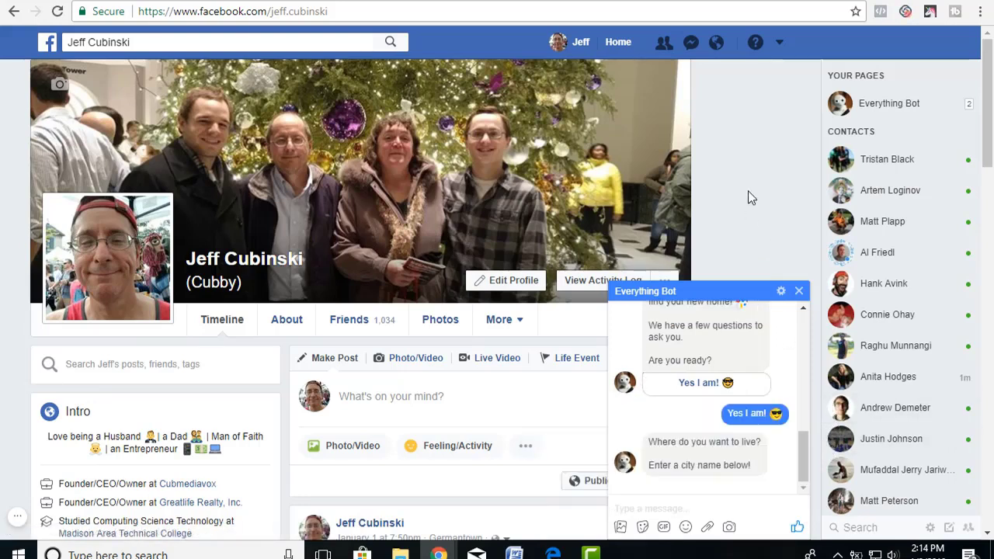
text(Ge)
key(BackSpace)
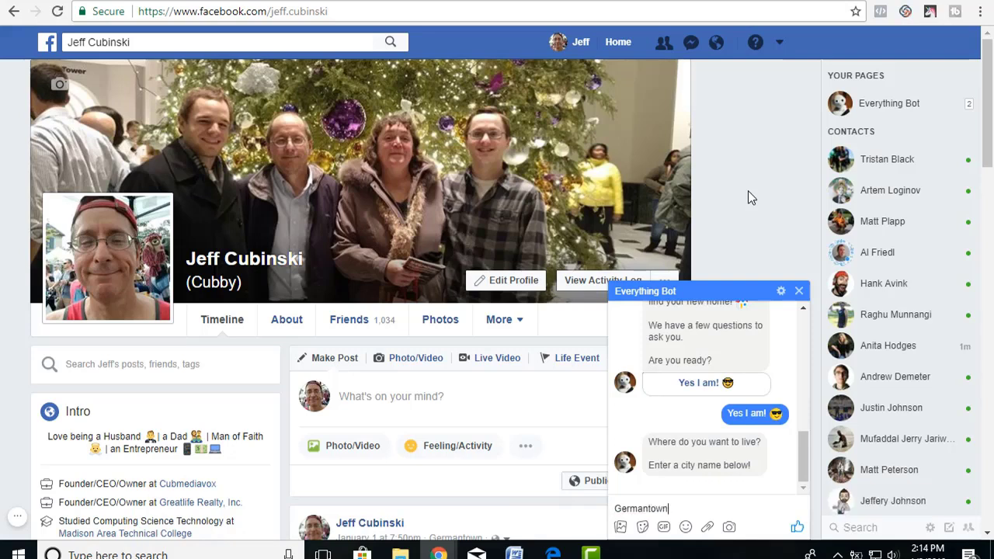
key(Return)
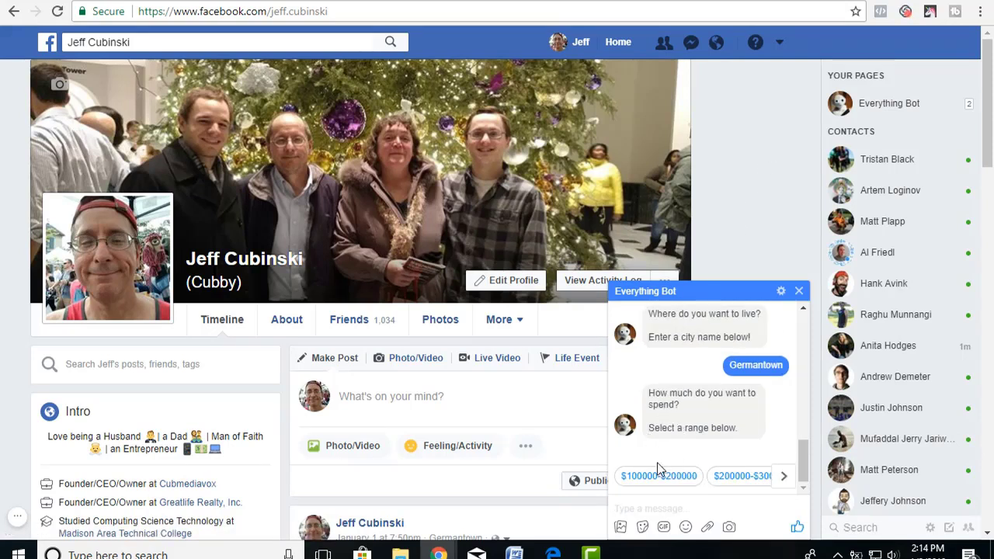
Choose the $200000-$300000 budget, then send the tester's email address and phone number.
click(736, 476)
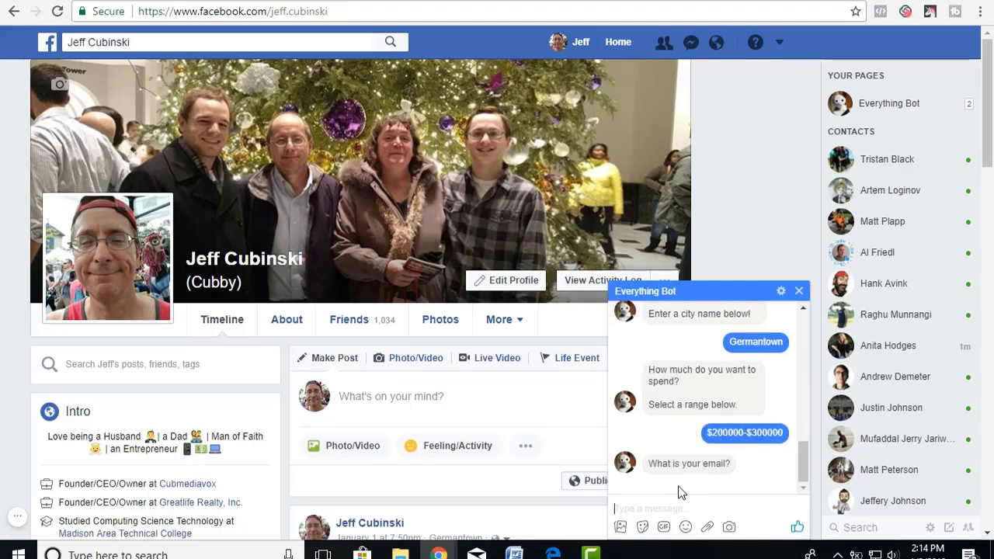
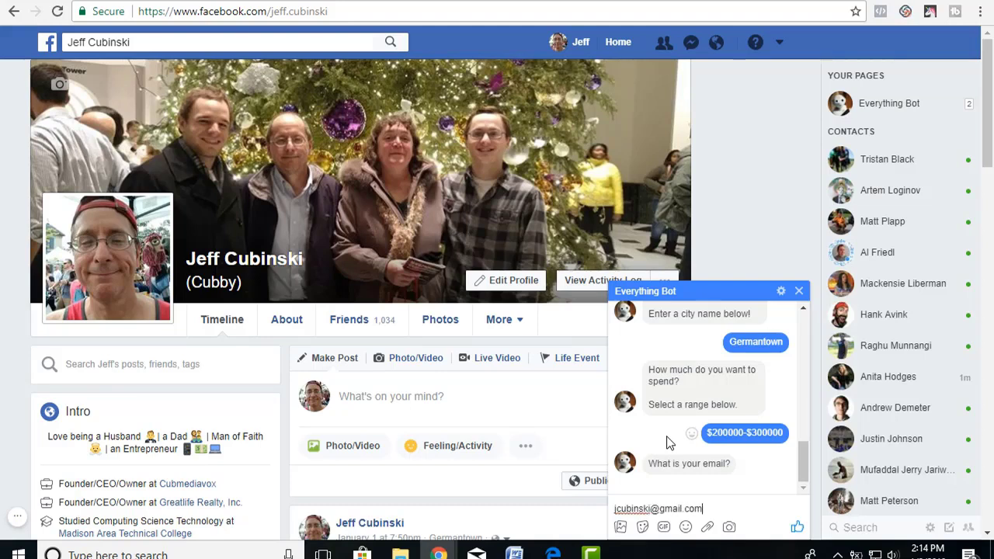
key(Return)
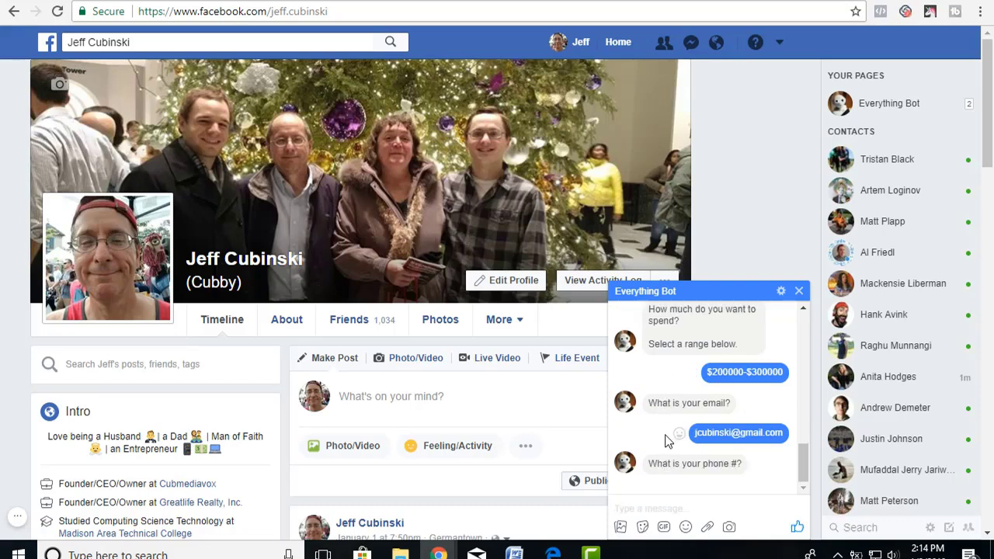
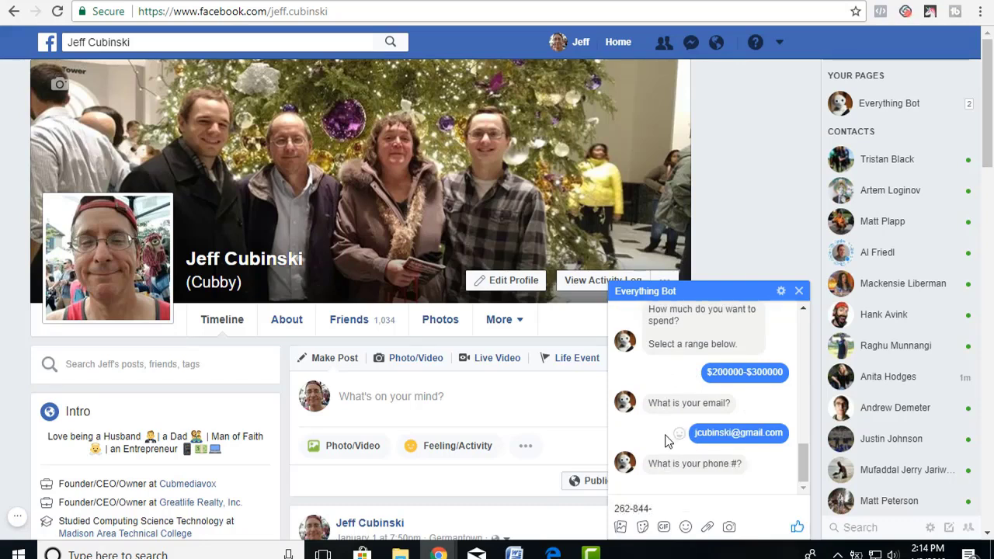
key(Return)
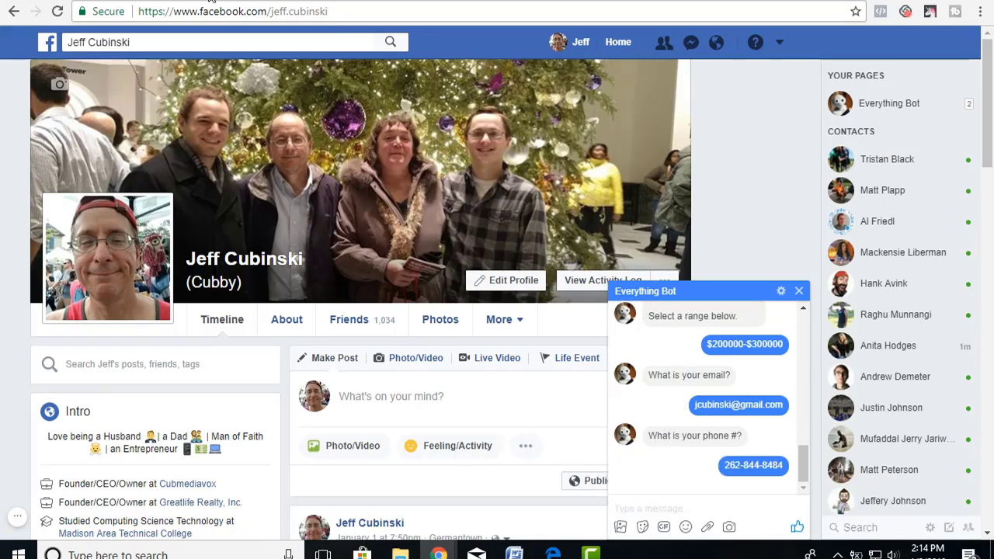
Retry the Zapier trigger test so it fetches the newly tagged Done with Survey user.
click(214, 2)
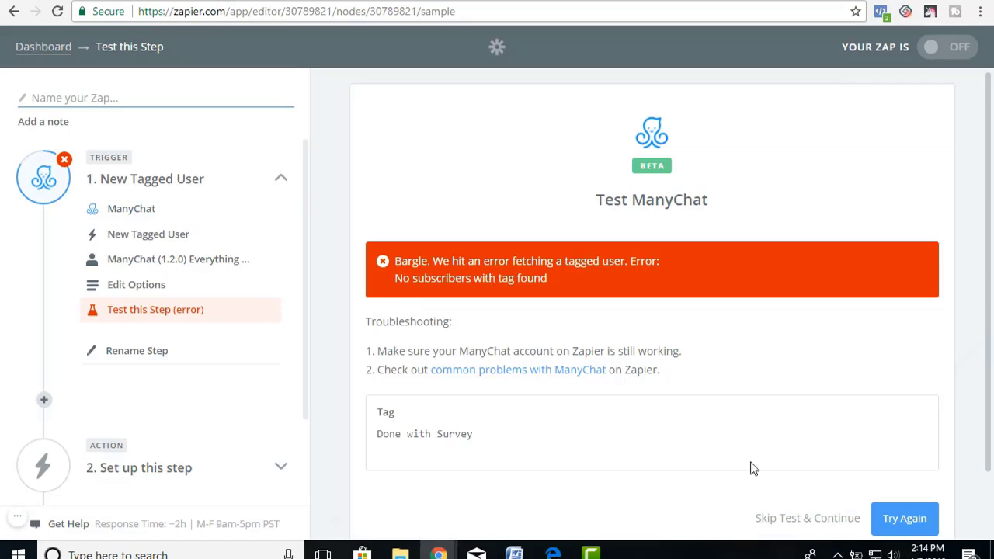
click(891, 517)
click(900, 392)
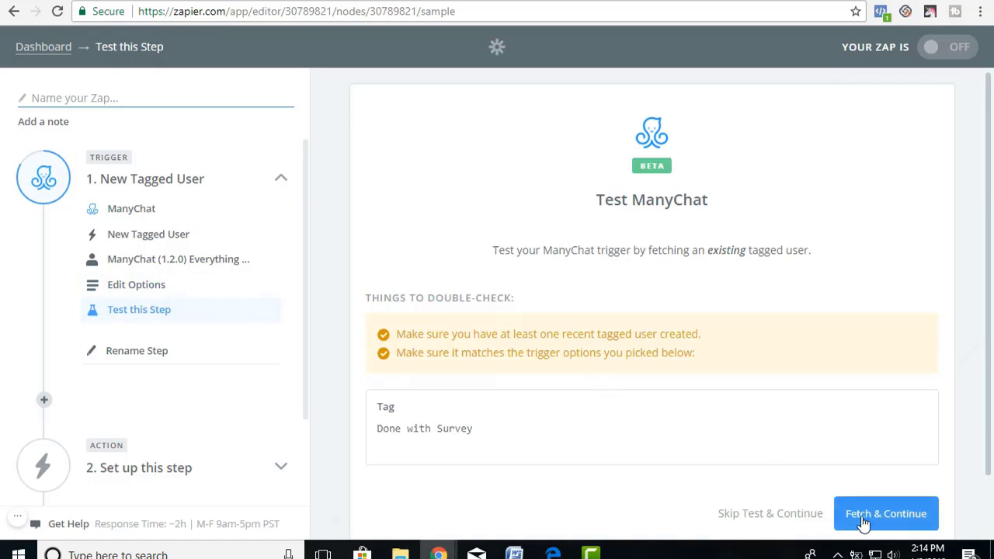
click(863, 519)
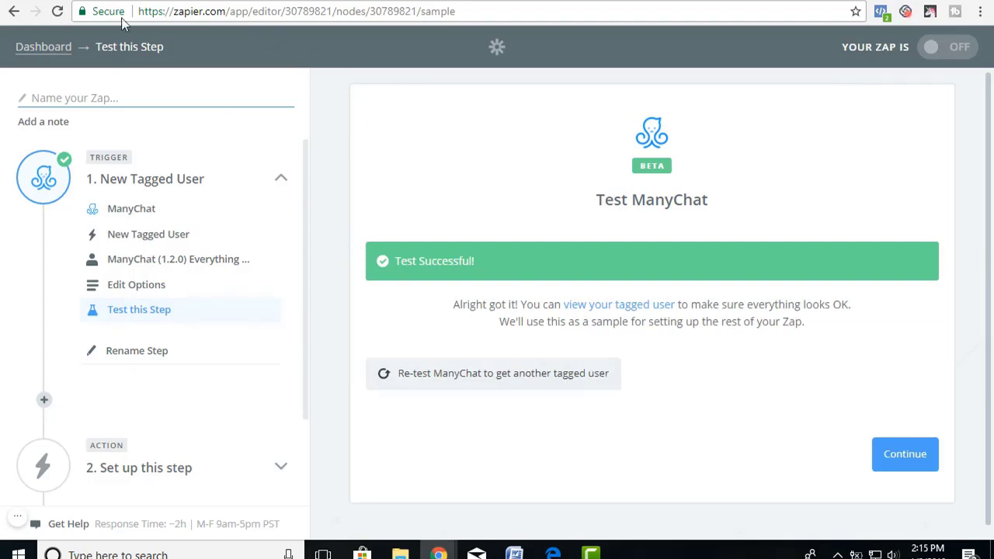
key(ctrl+Tab)
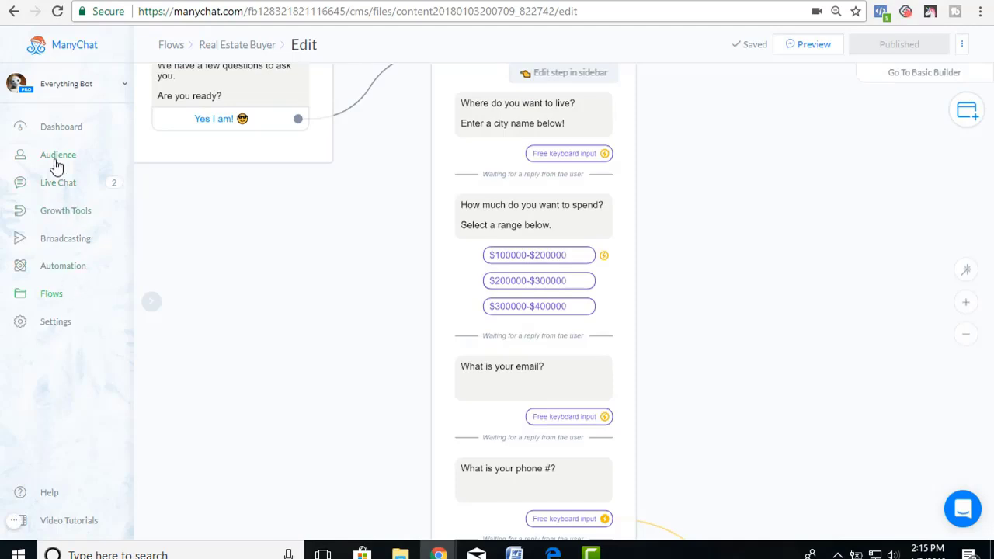
Check the survey taker's profile in Audience for the Done with Survey tag and answers.
click(56, 162)
click(300, 460)
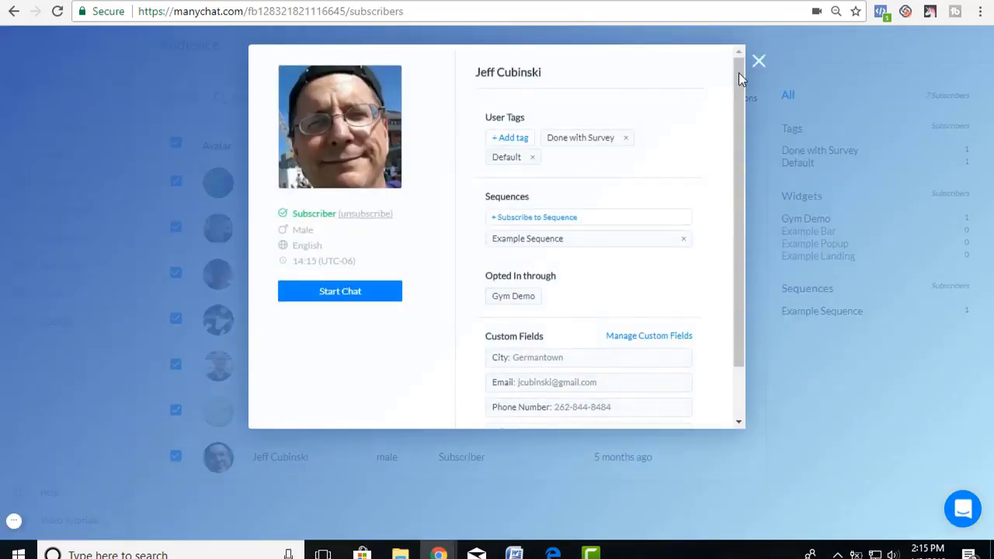
click(760, 62)
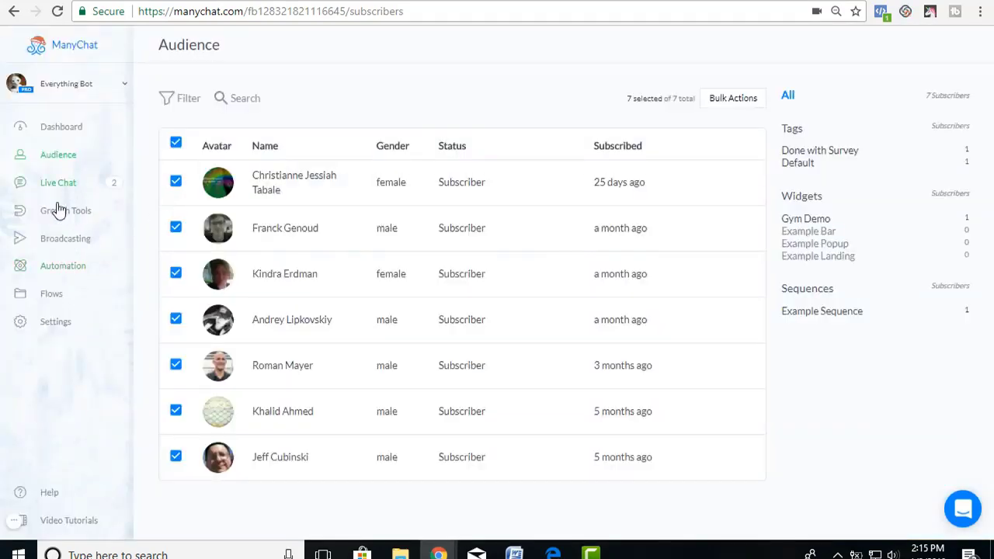
Reopen the Real Estate Buyer flow in the editor.
click(58, 298)
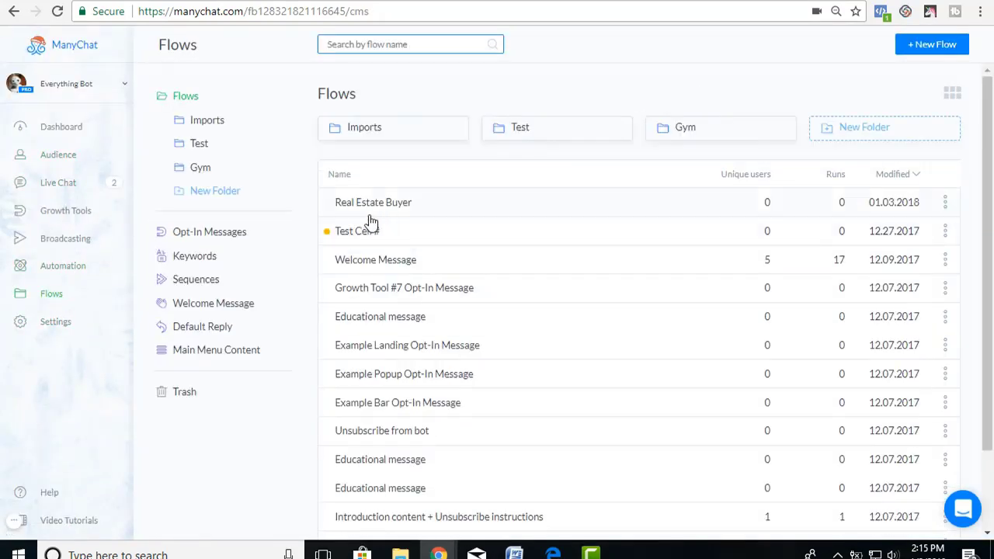
click(361, 203)
click(896, 47)
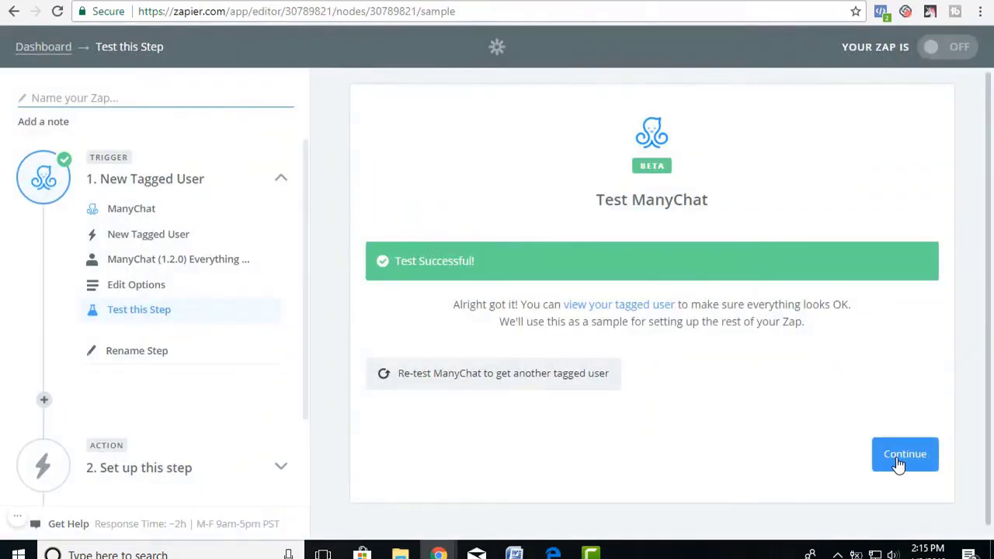
Set the zap's action to Google Sheets' Create Spreadsheet Row.
click(902, 454)
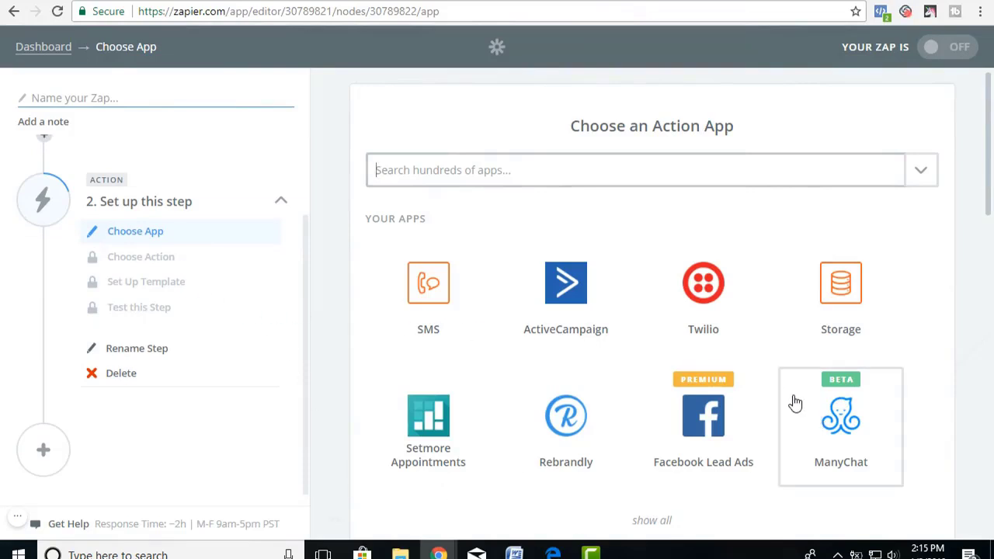
click(435, 169)
click(463, 213)
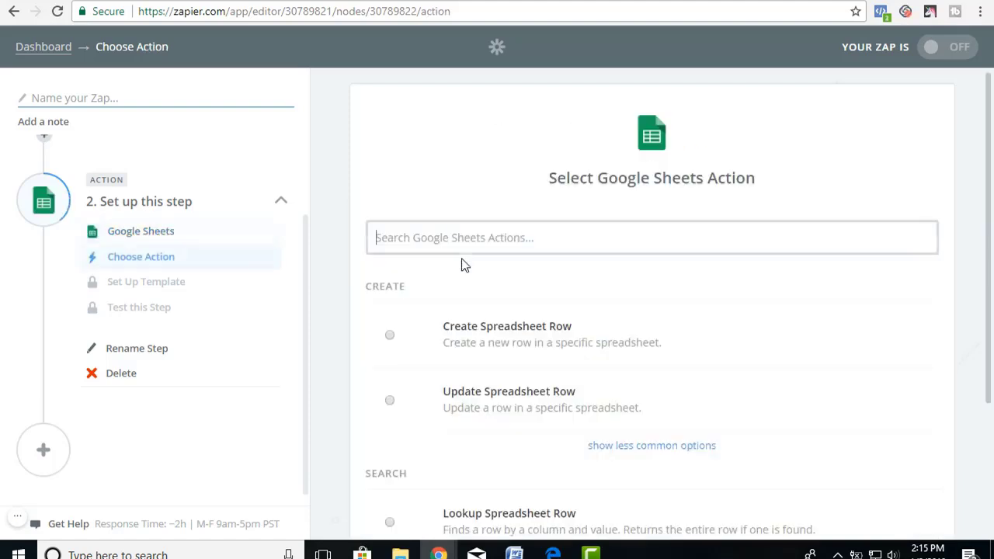
click(390, 336)
click(392, 2)
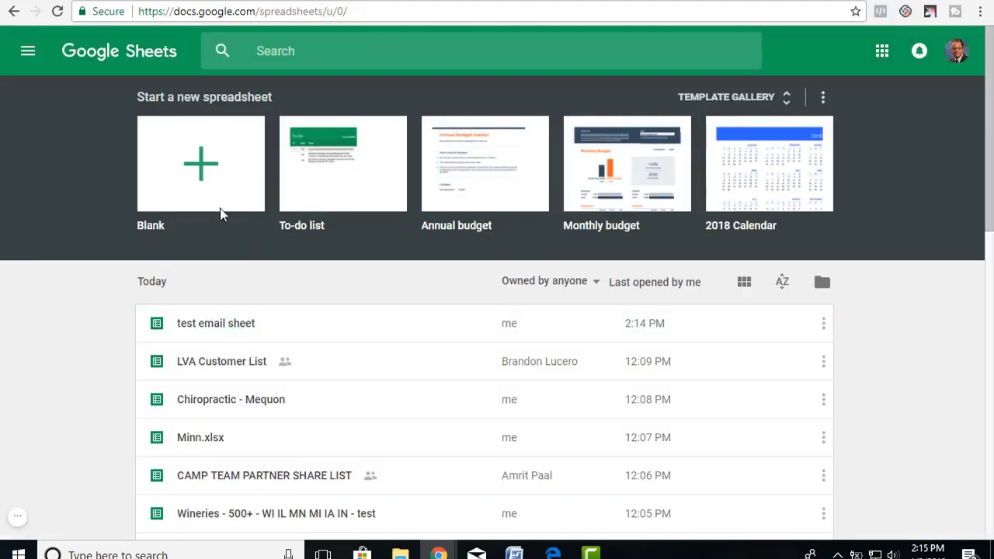
Create a blank spreadsheet titled 'Real Estate Buyer'.
click(205, 175)
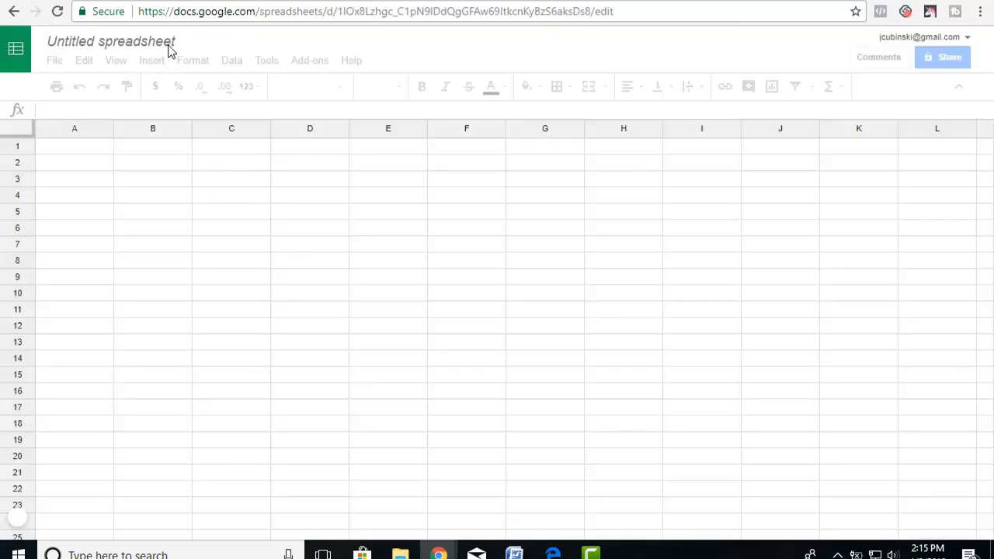
click(181, 41)
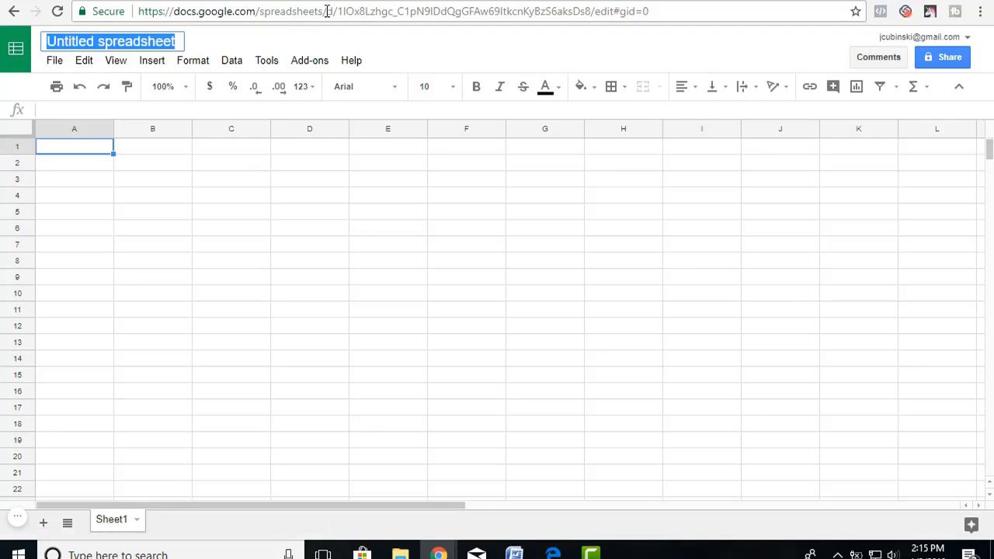
text(Real Estate Buyer)
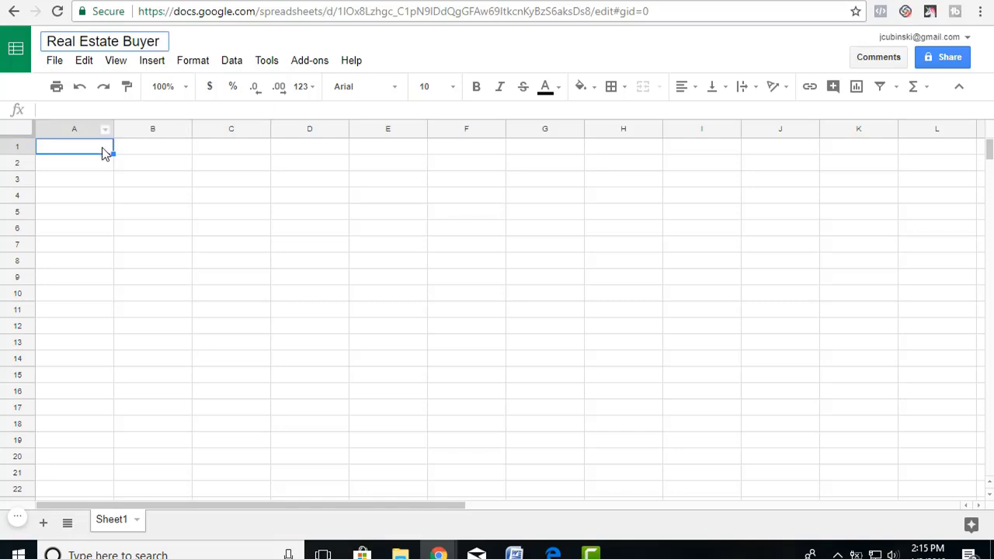
click(104, 152)
Enter the headers Name, Email, Phone, City, Price and User ID across A1:F1.
text(Name)
key(Tab)
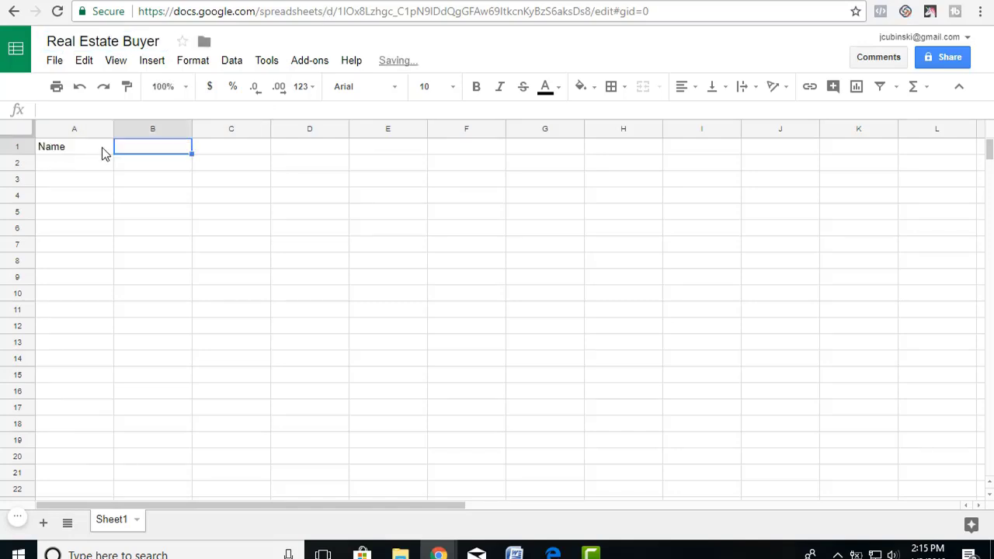
text(Email)
key(Tab)
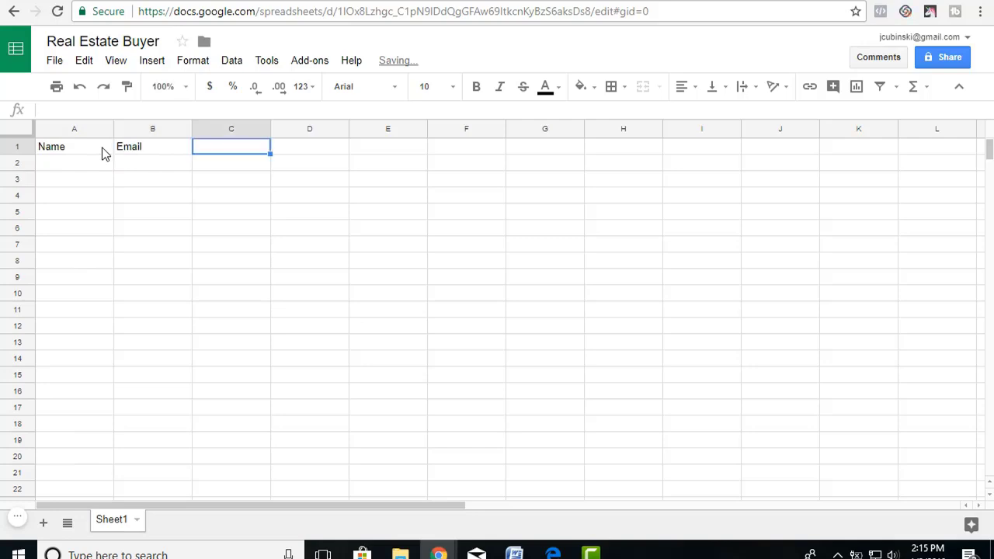
text(Phone)
key(Tab)
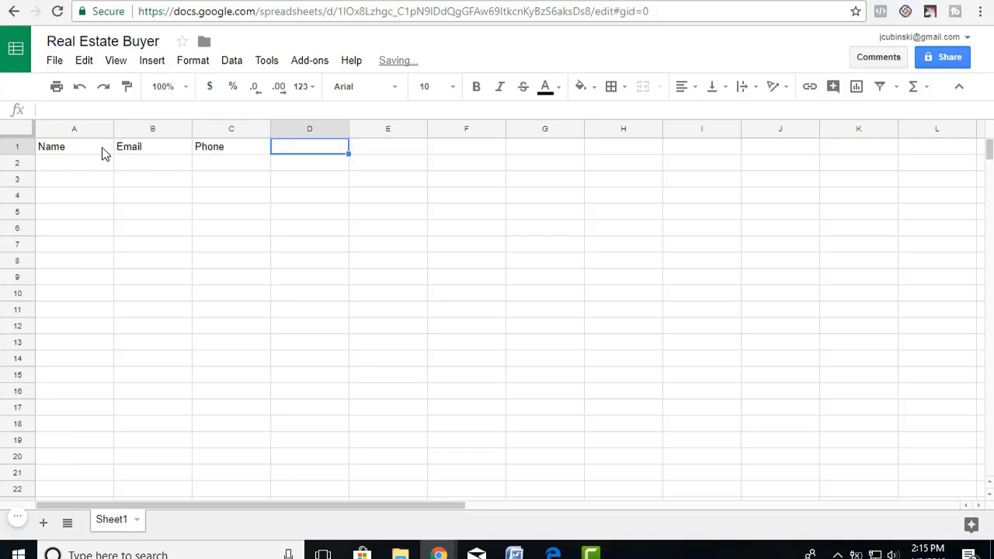
text(City)
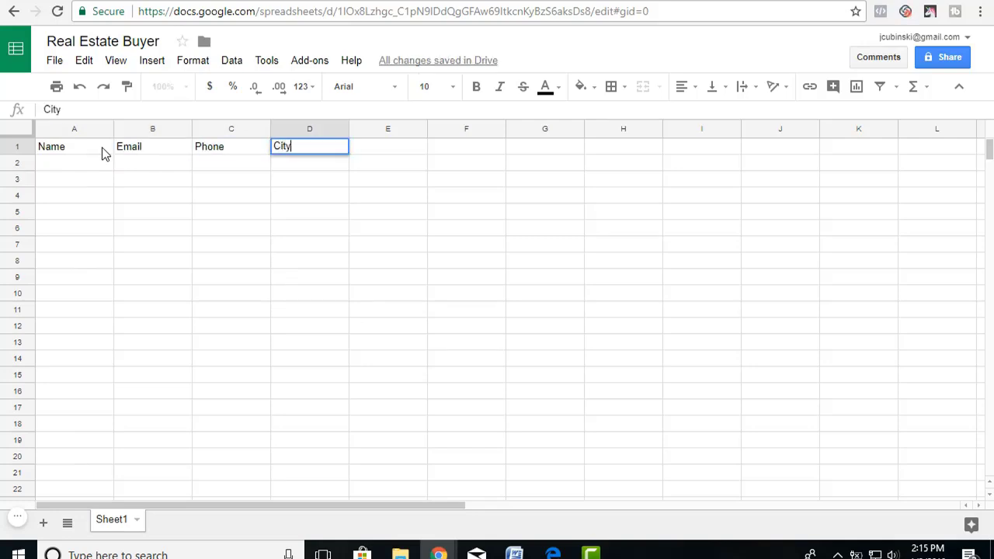
key(Tab)
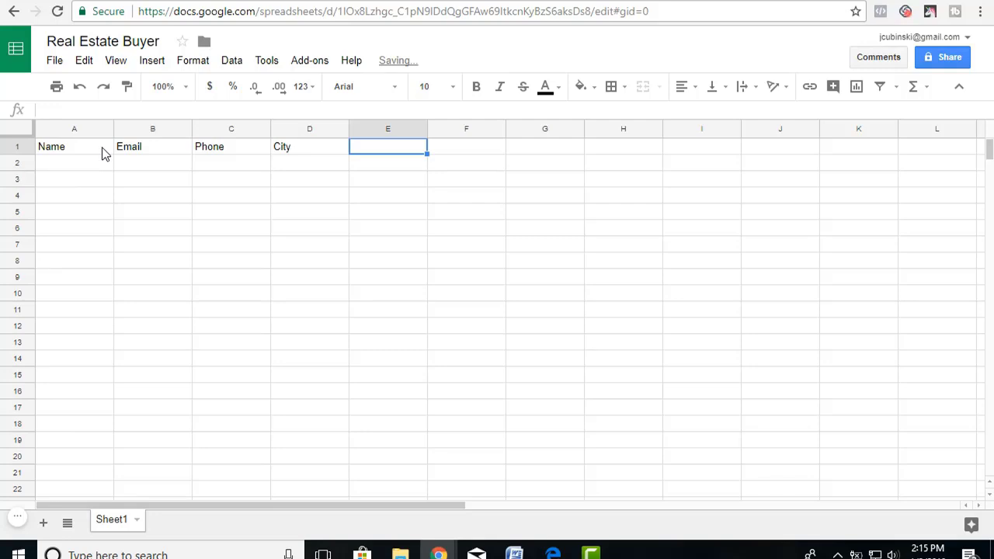
text(Price)
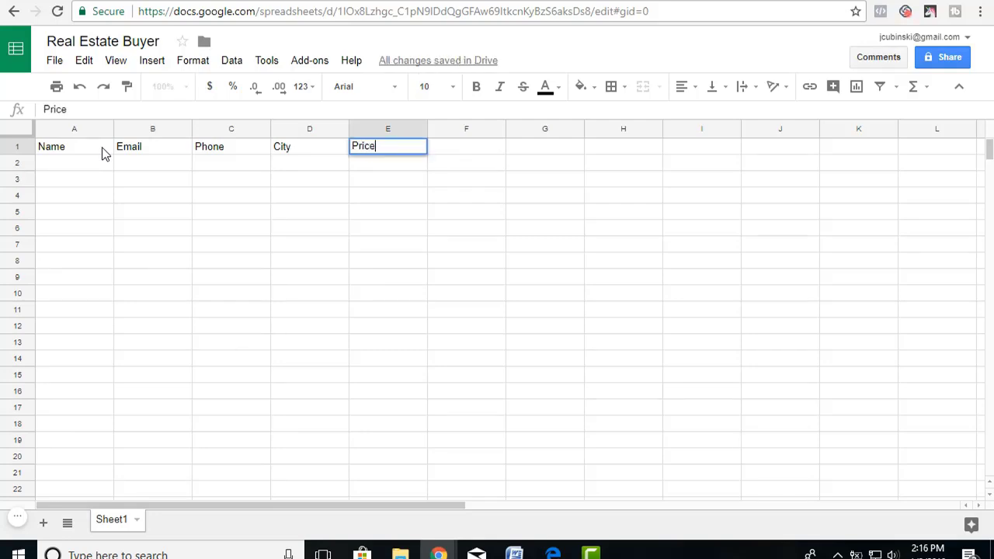
key(Tab)
text(User I)
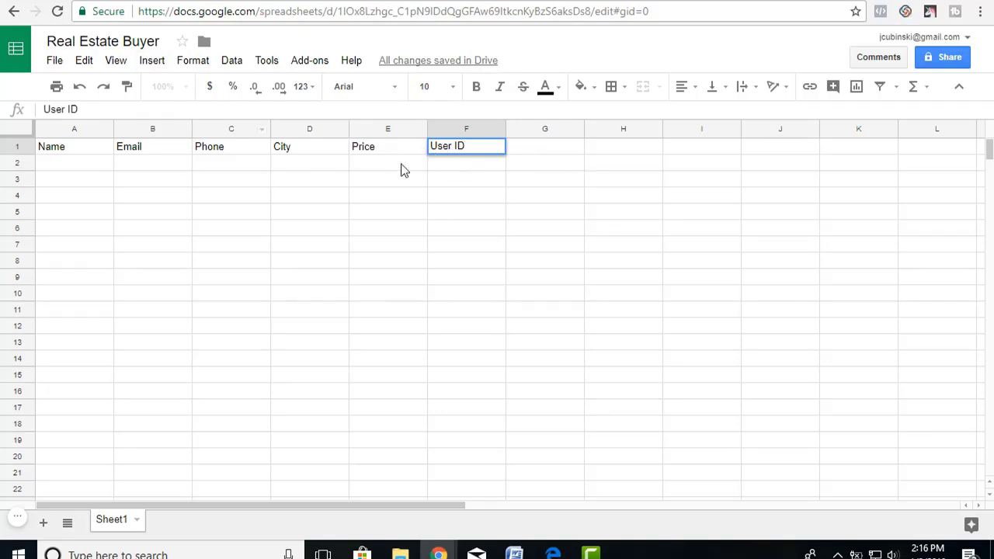
click(523, 153)
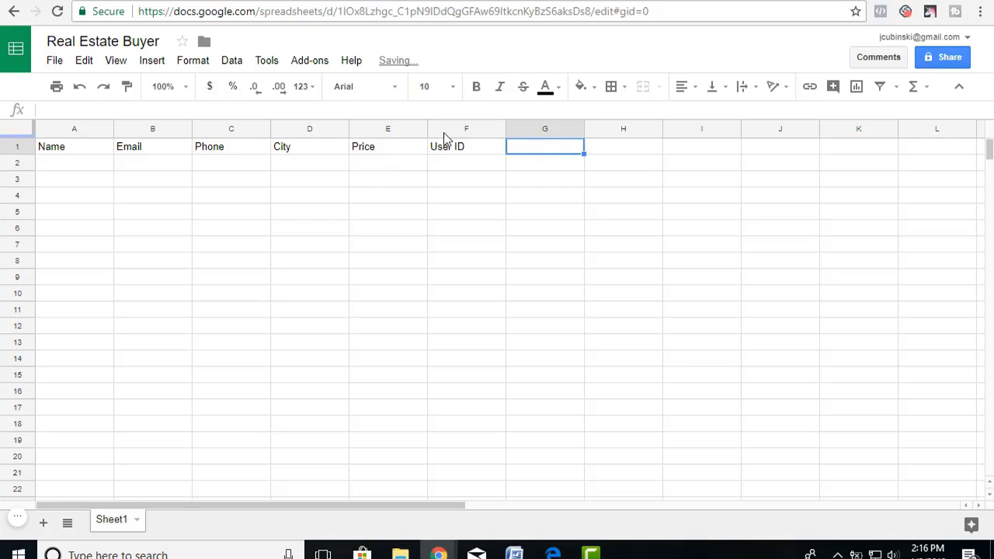
Set up Create Spreadsheet Row with the second Google Sheets account, Real Estate Buyer spreadsheet and Sheet1.
click(114, 1)
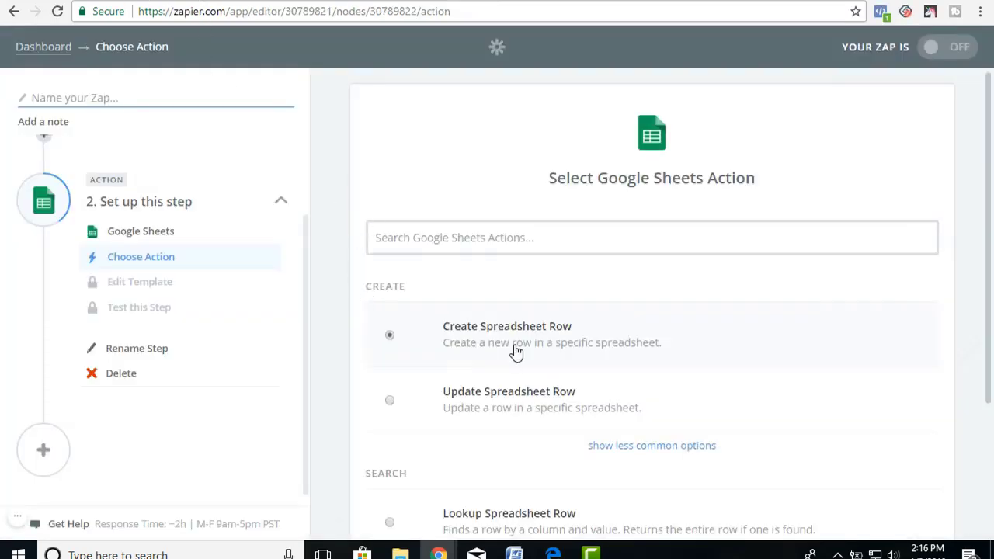
scroll(533, 349, down, 3)
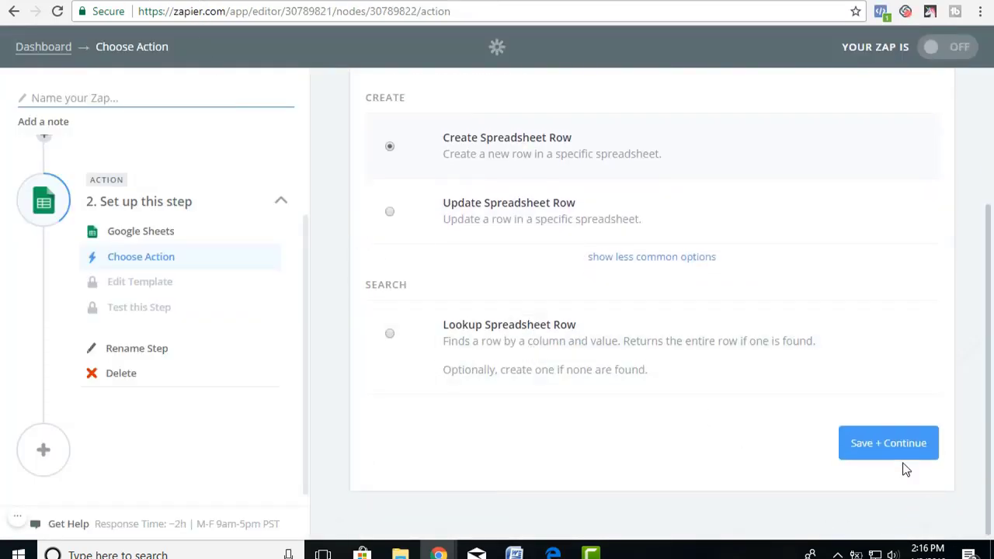
click(887, 444)
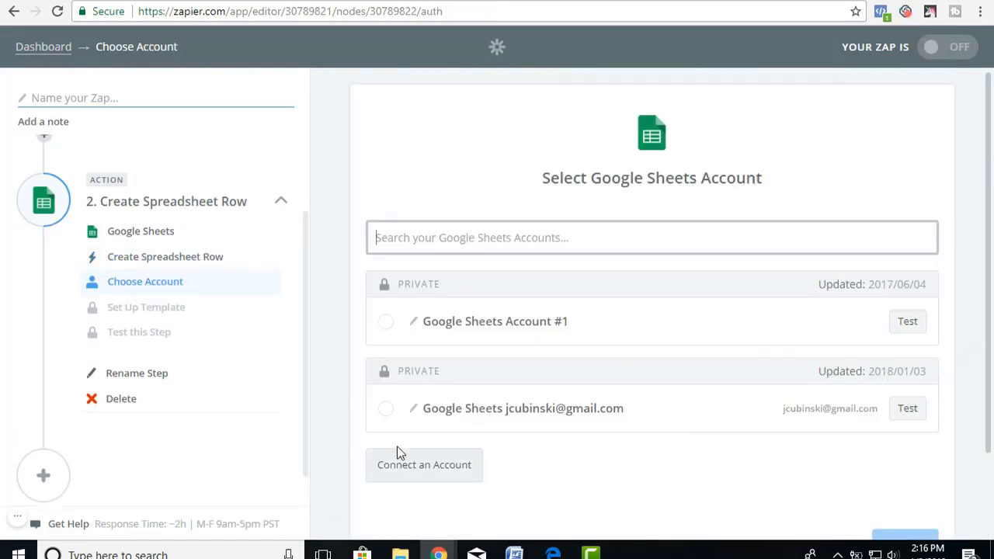
click(388, 411)
scroll(743, 472, down, 2)
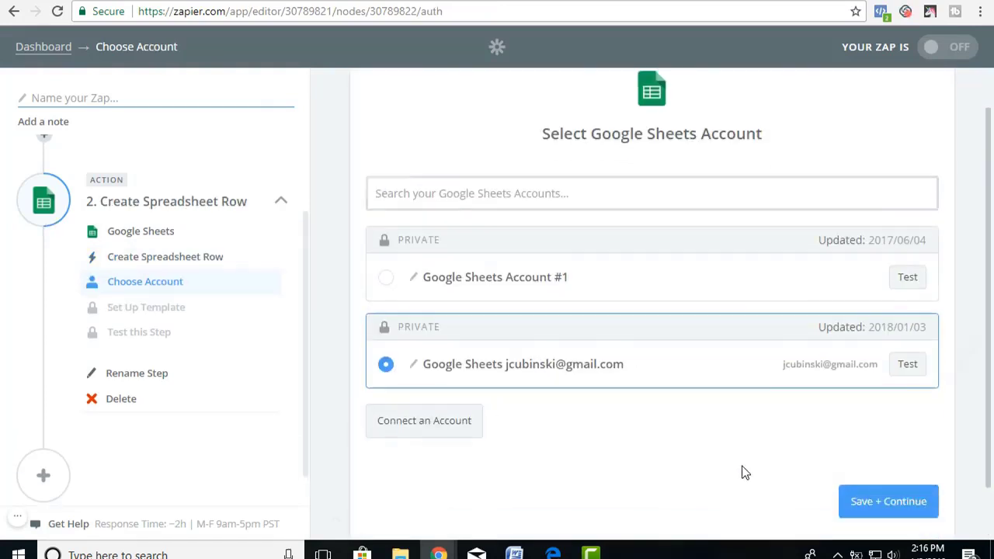
click(905, 446)
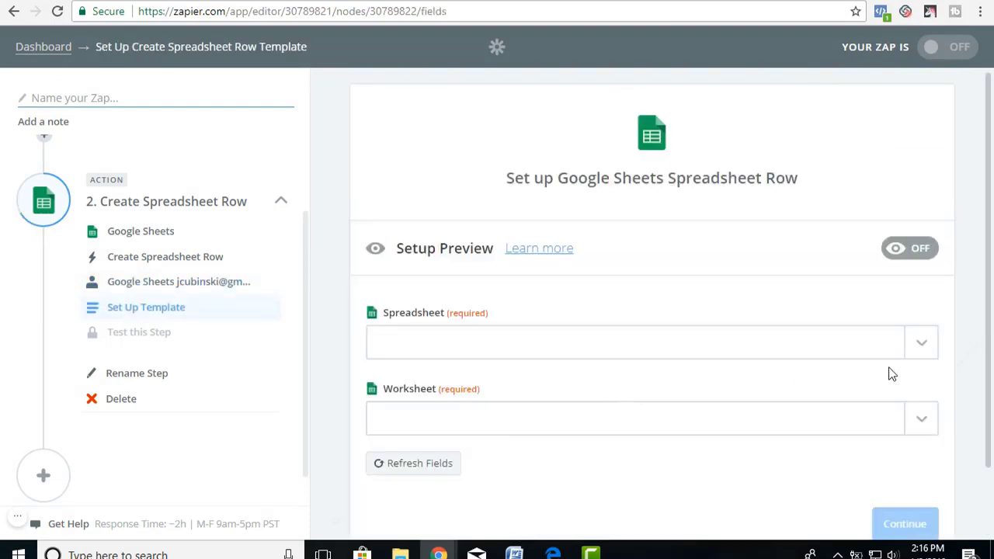
click(924, 343)
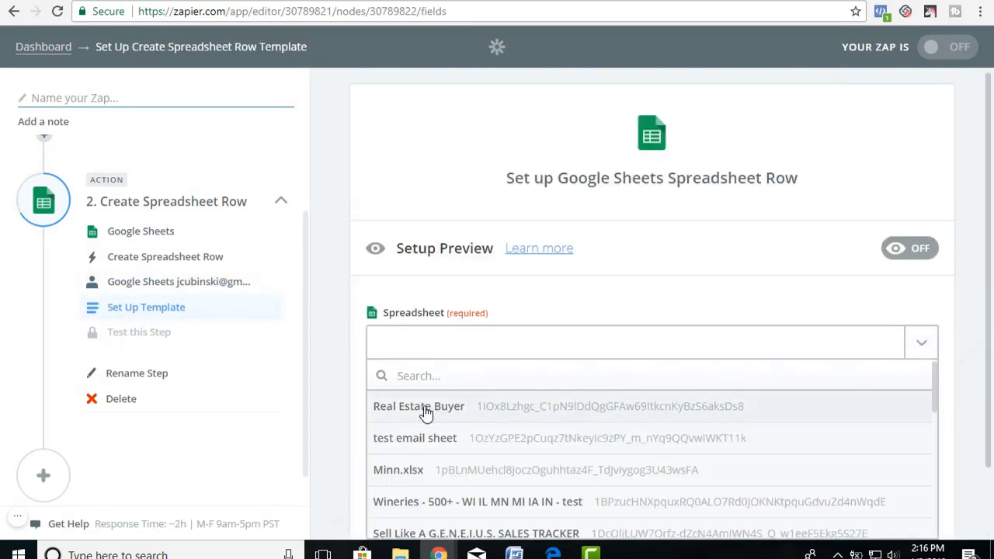
click(418, 409)
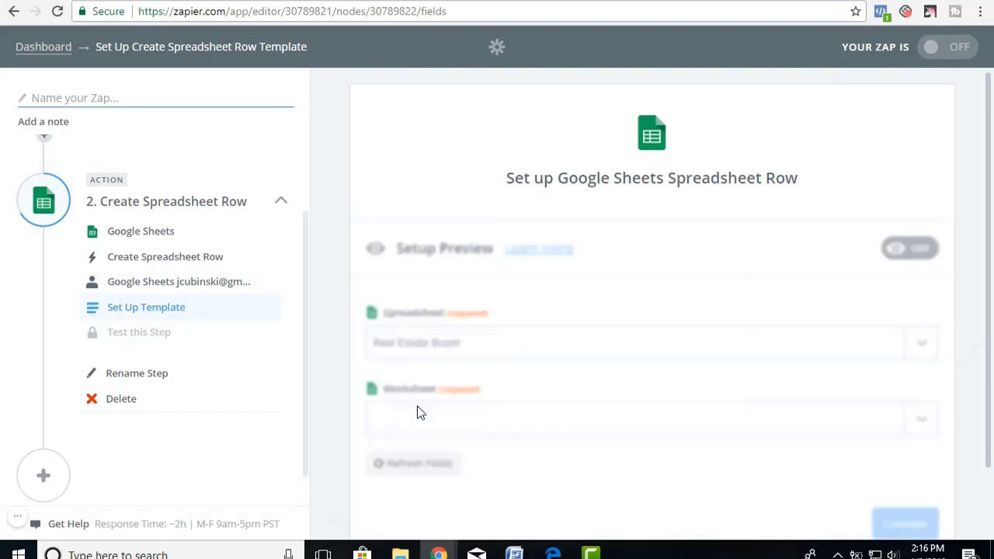
click(924, 420)
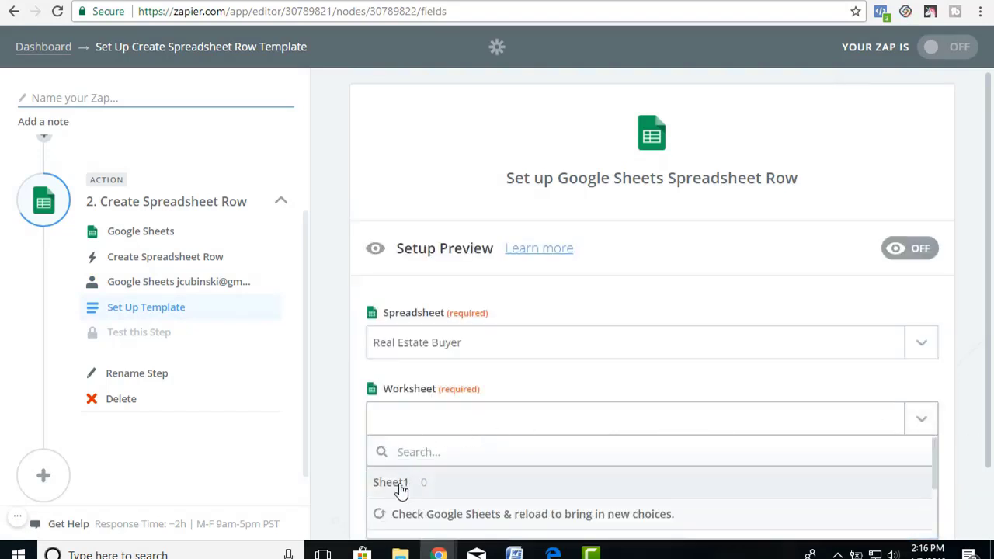
click(398, 483)
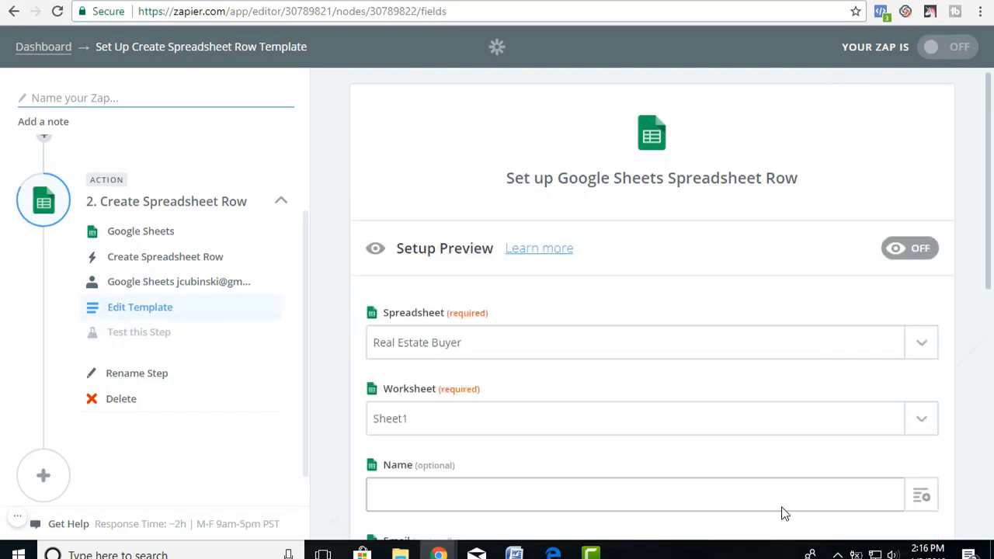
Map User Name into the Name column and remove the accidental duplicate entry.
scroll(782, 513, down, 3)
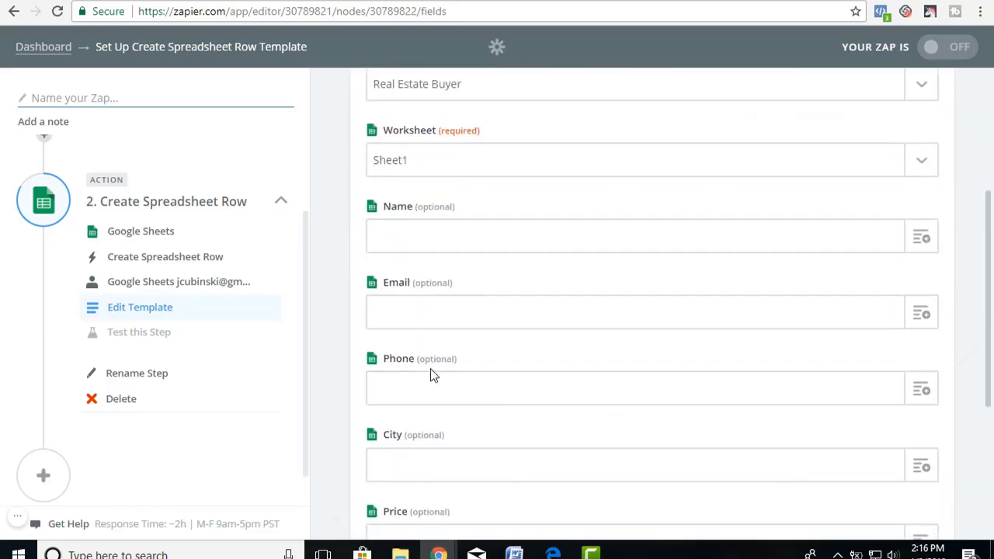
scroll(419, 454, down, 2)
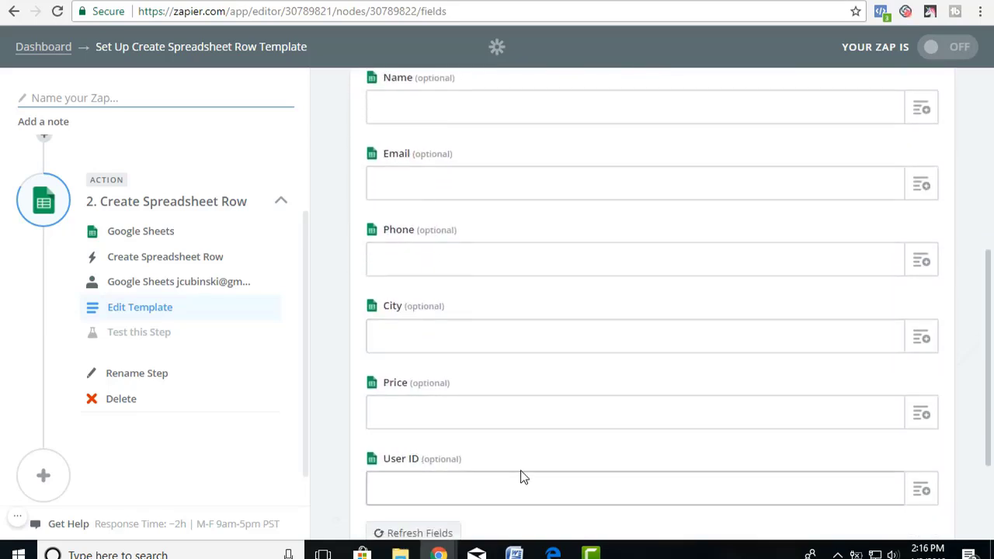
scroll(522, 477, up, 2)
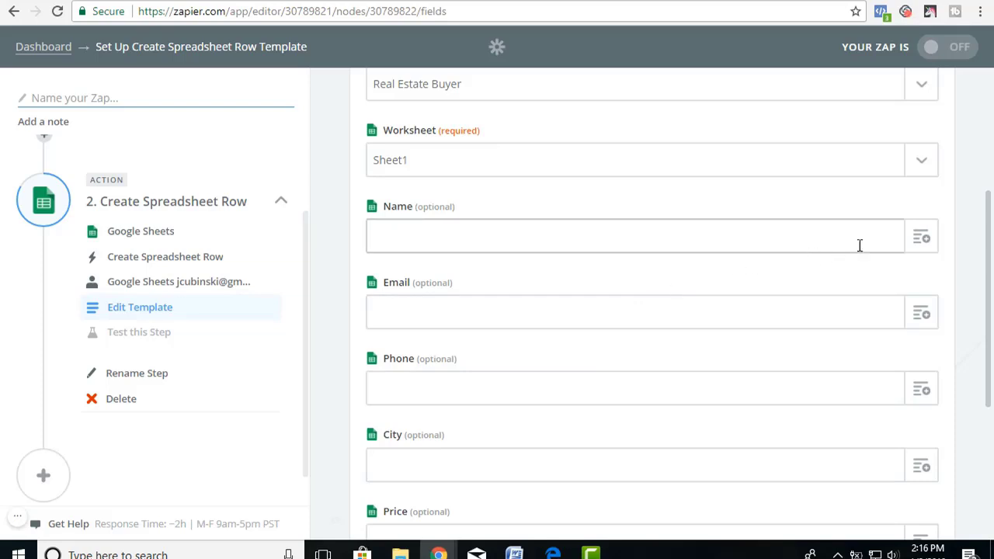
scroll(215, 295, up, 2)
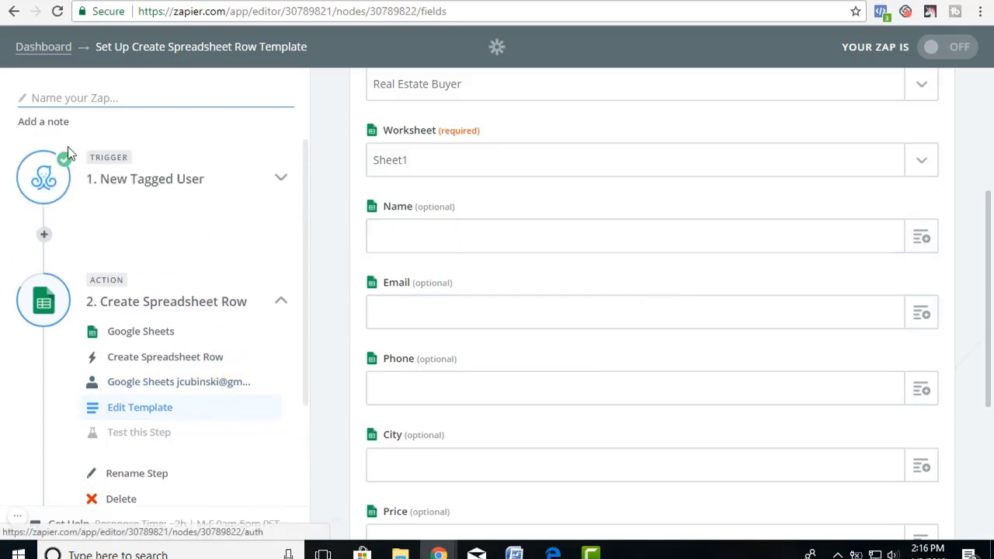
scroll(178, 318, down, 2)
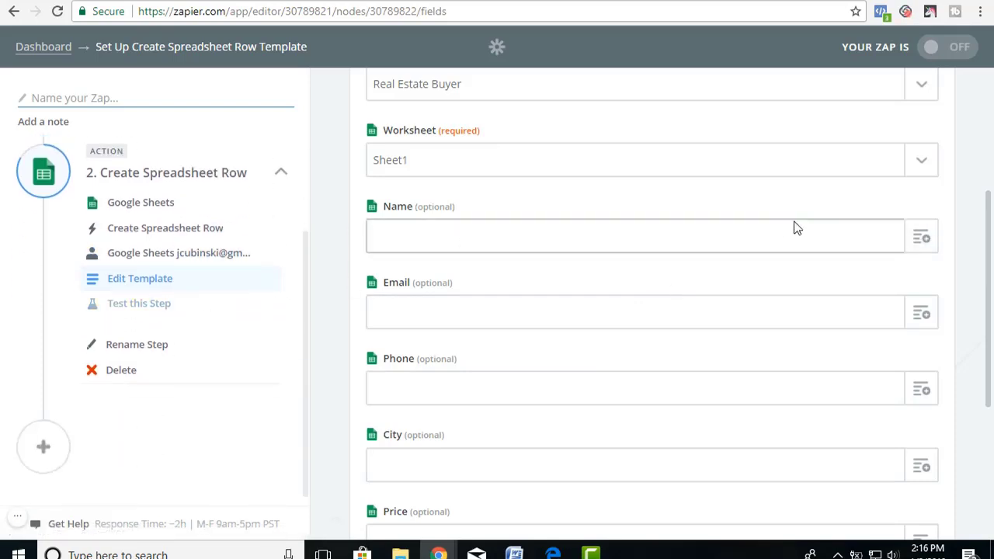
click(921, 238)
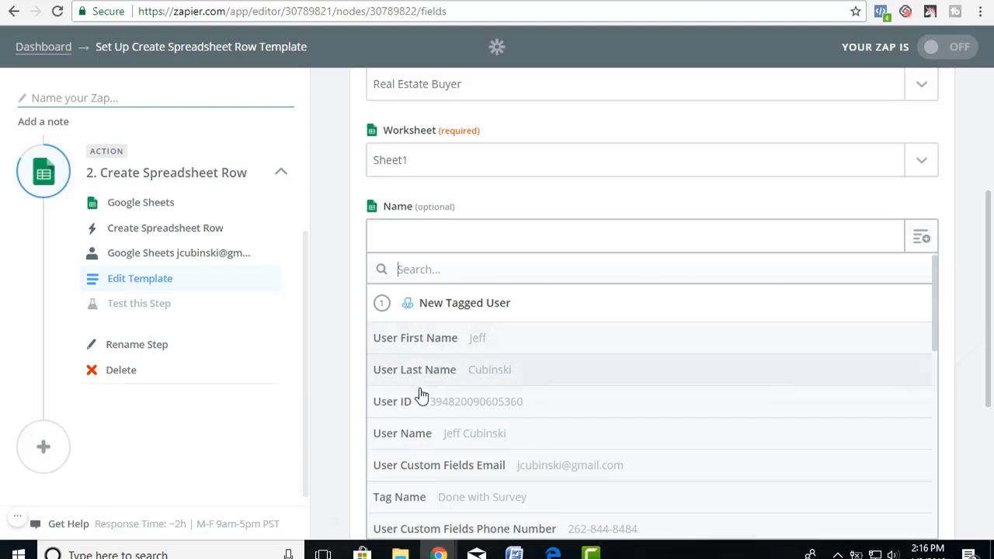
click(408, 441)
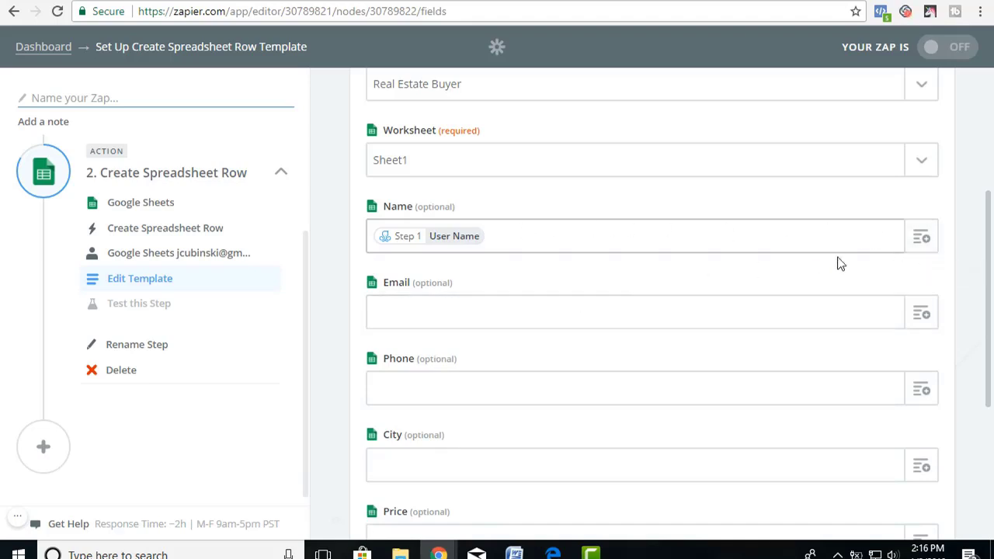
click(922, 241)
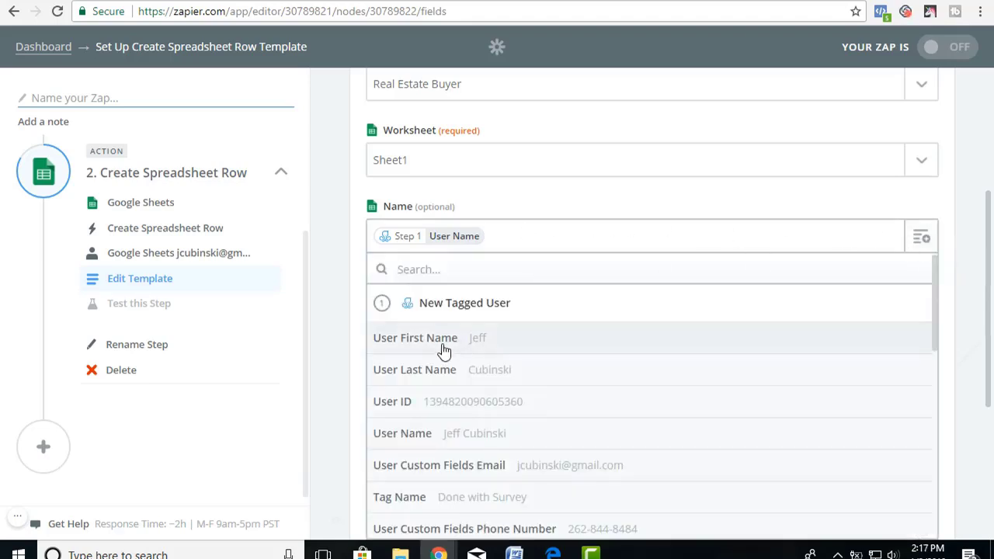
click(403, 433)
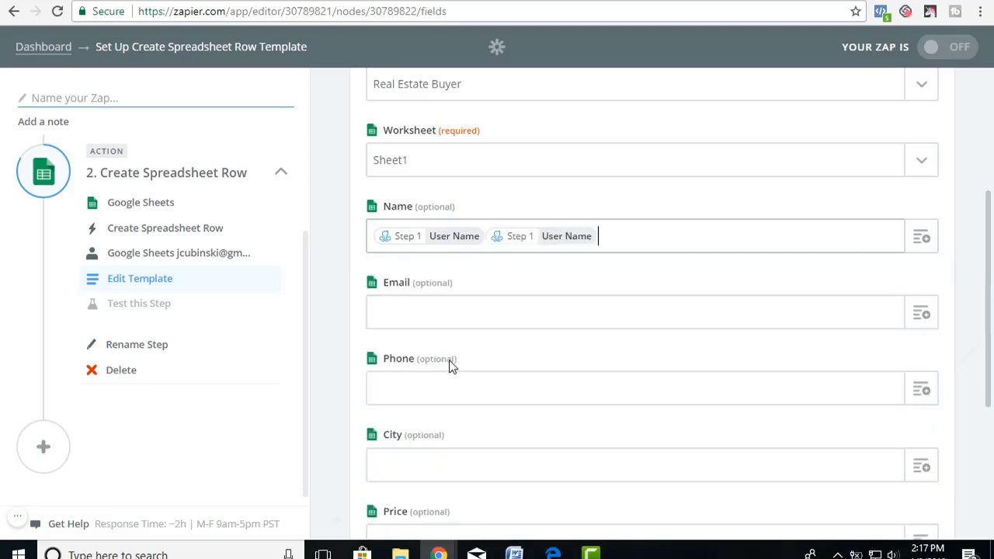
key(BackSpace)
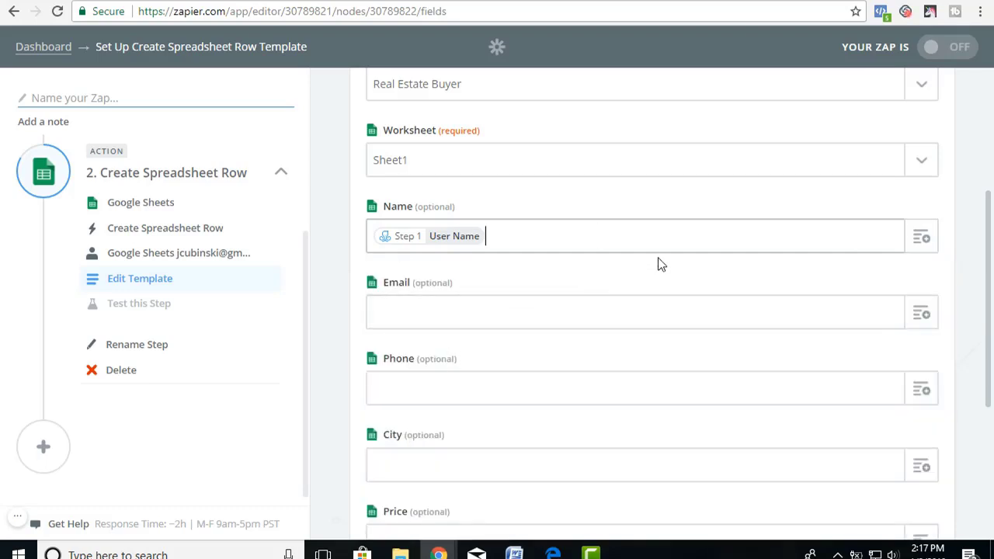
Map the survey Email, Phone Number and City fields to the Email, Phone and City columns.
click(923, 316)
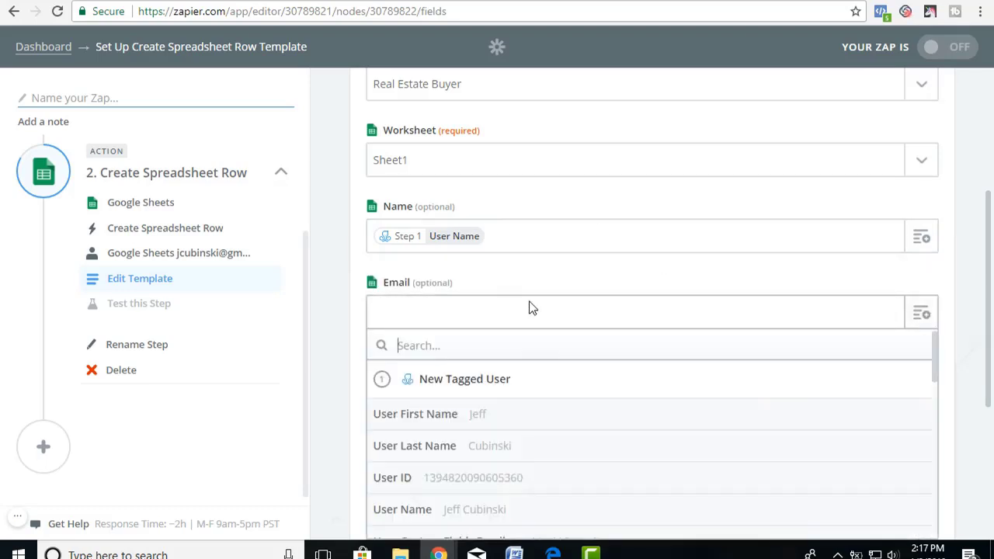
scroll(419, 473, down, 2)
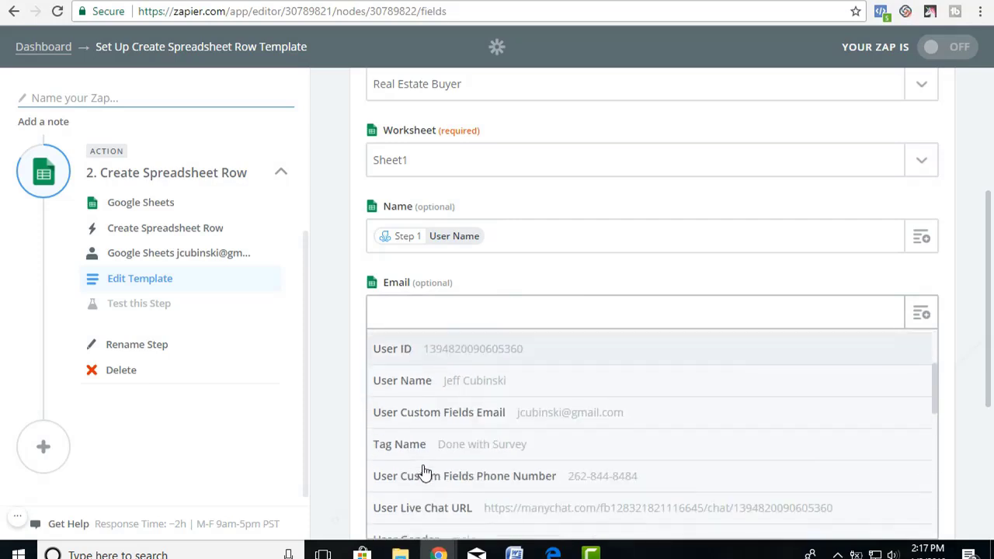
click(524, 417)
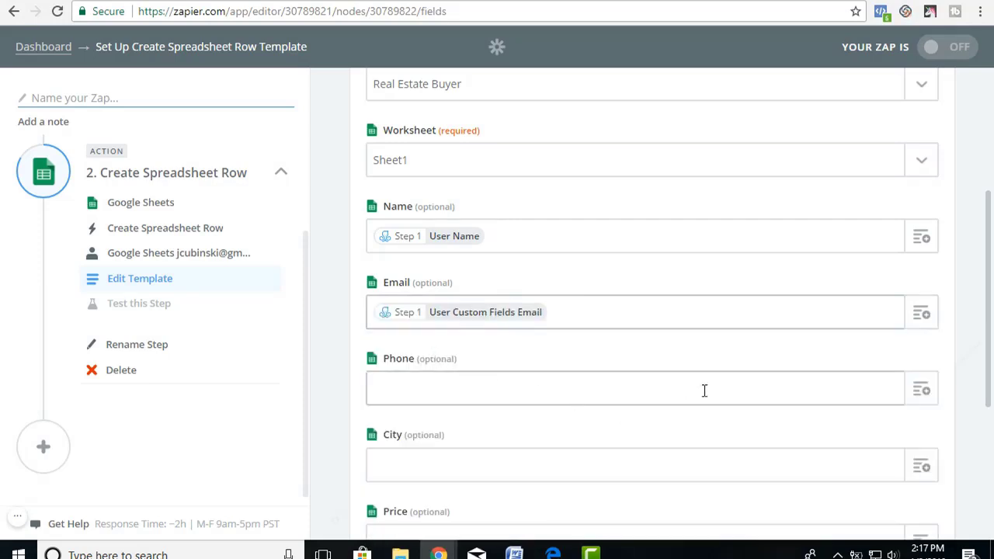
click(915, 388)
scroll(470, 497, down, 4)
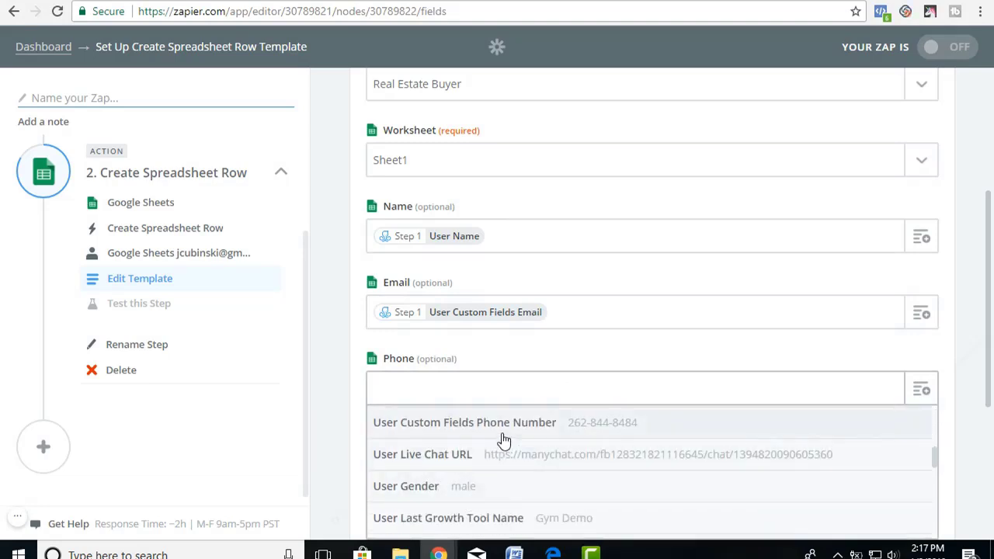
click(503, 432)
scroll(948, 371, down, 3)
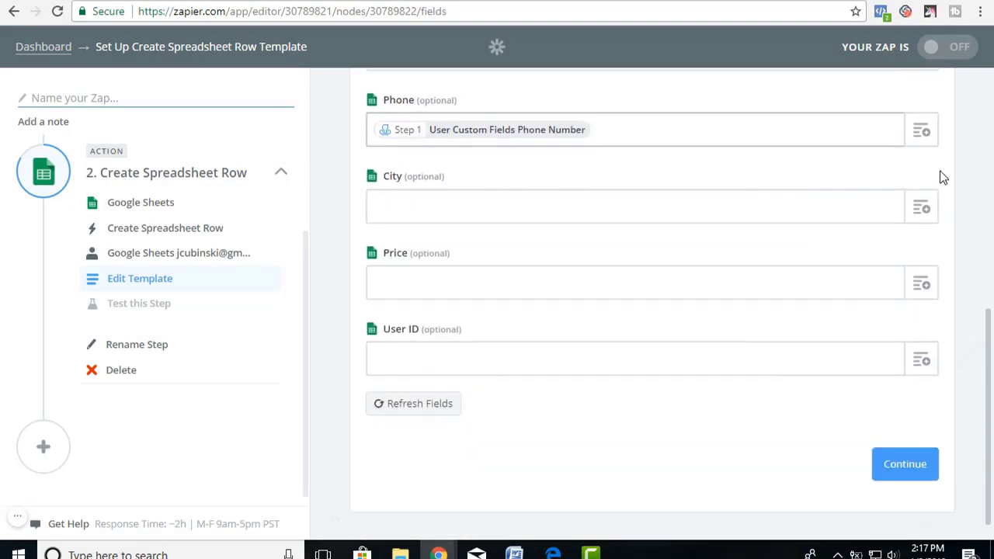
click(920, 206)
scroll(432, 423, down, 2)
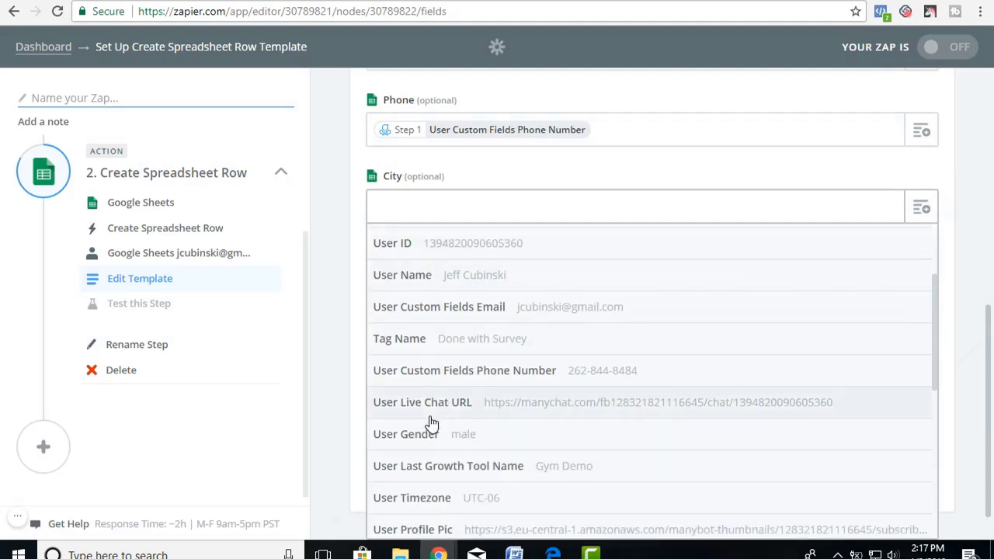
scroll(432, 423, down, 2)
scroll(431, 423, down, 2)
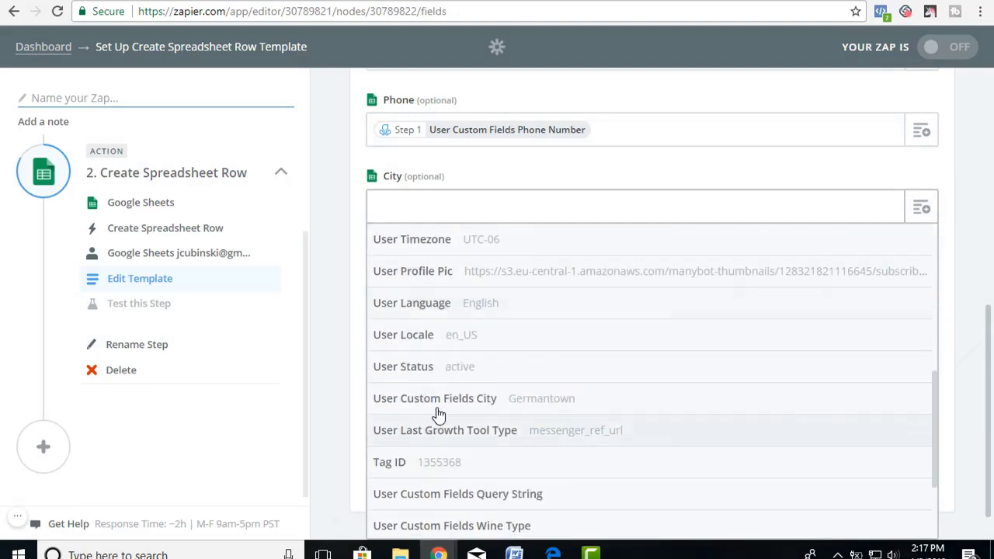
click(446, 407)
Map the survey Price and the subscriber's User ID to the Price and User ID columns.
click(920, 287)
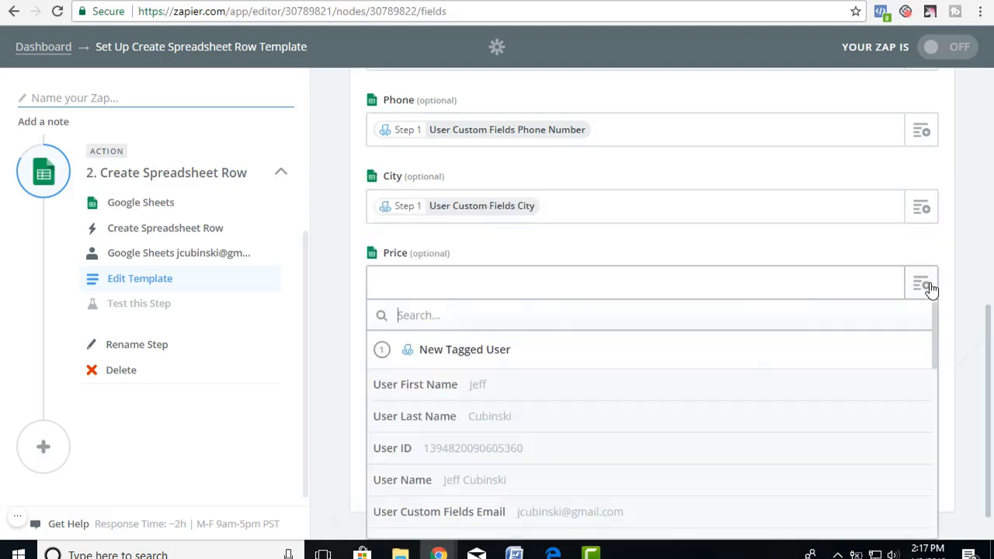
scroll(435, 461, down, 4)
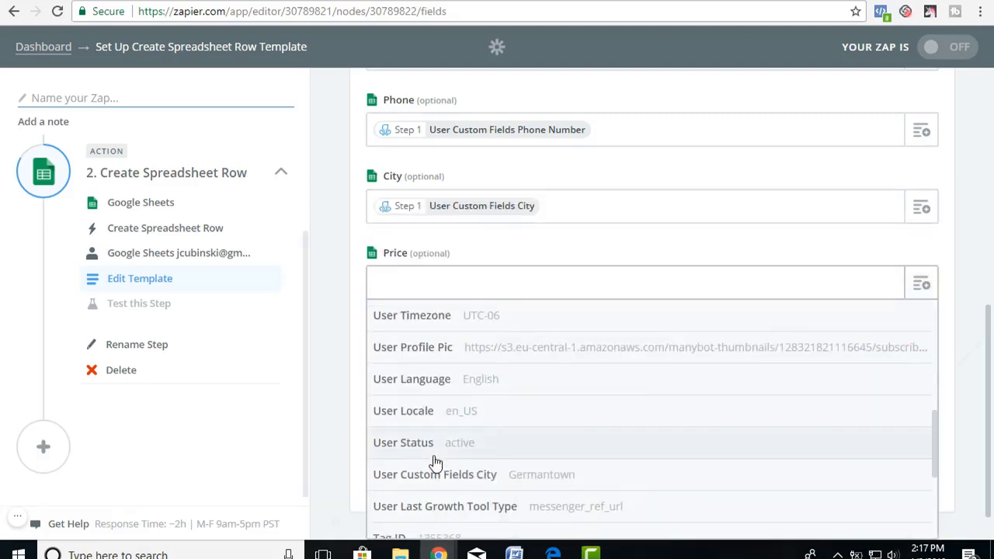
scroll(436, 462, down, 2)
scroll(436, 463, down, 1)
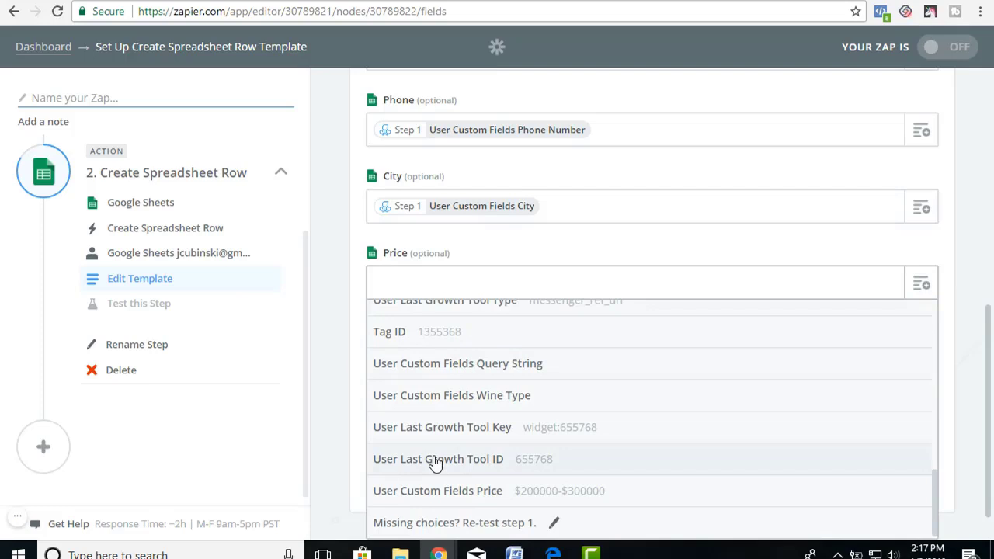
click(466, 495)
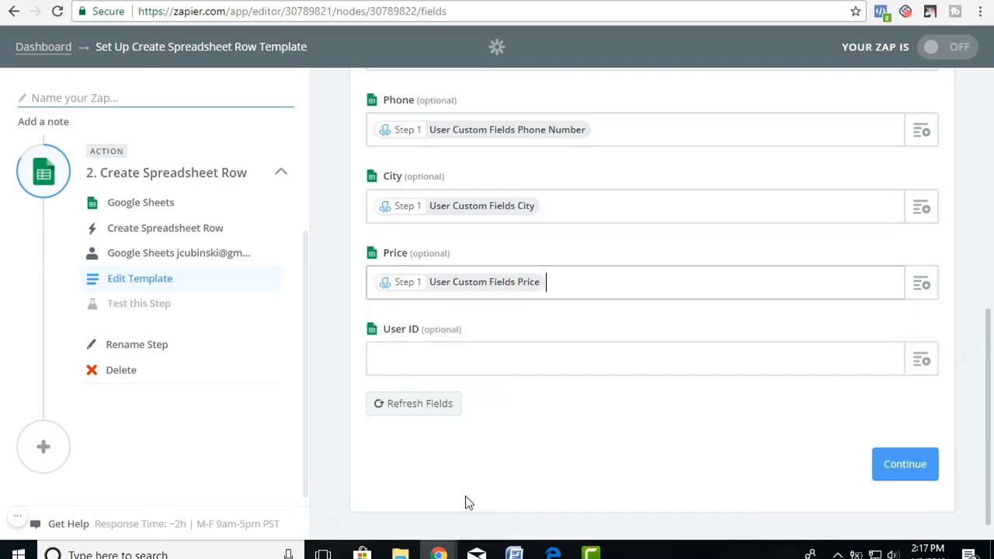
click(922, 370)
scroll(457, 509, down, 2)
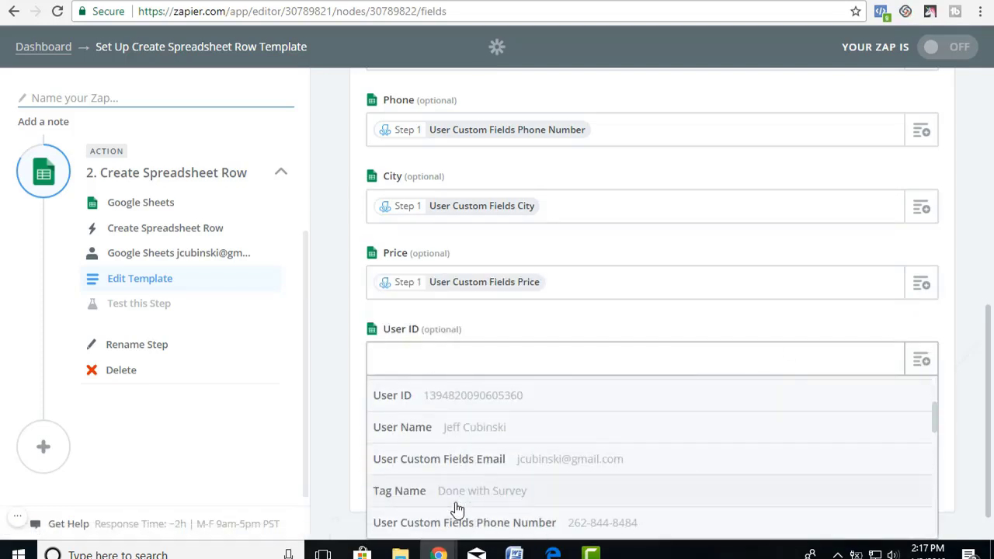
click(461, 402)
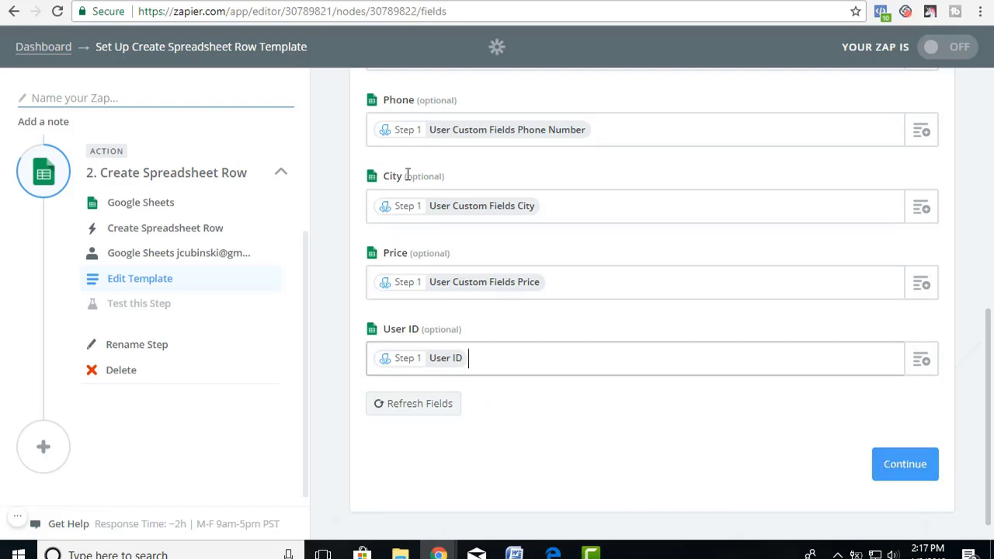
Enter a 'First Name' header in cell G1 of the Real Estate Buyer sheet, then return to Zapier.
click(358, 1)
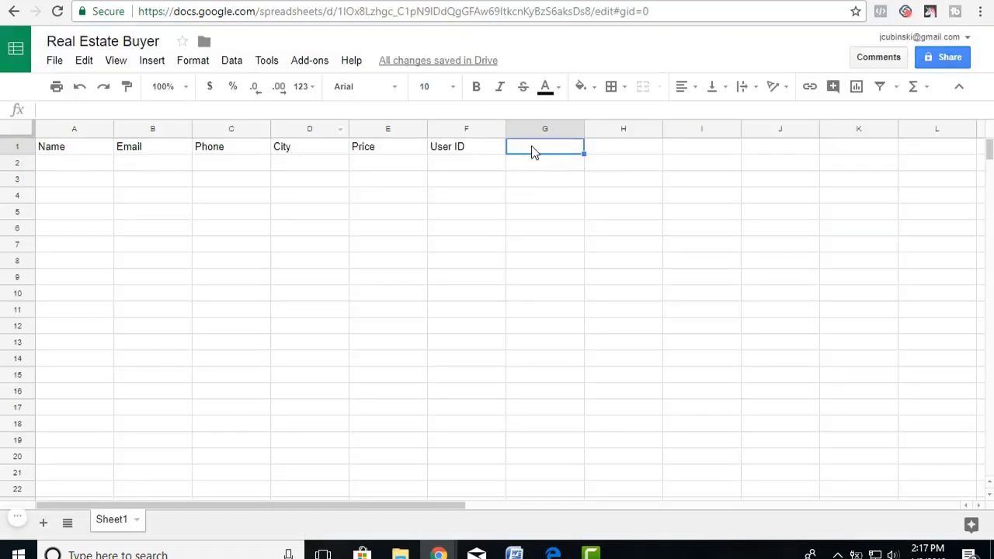
text(First Name)
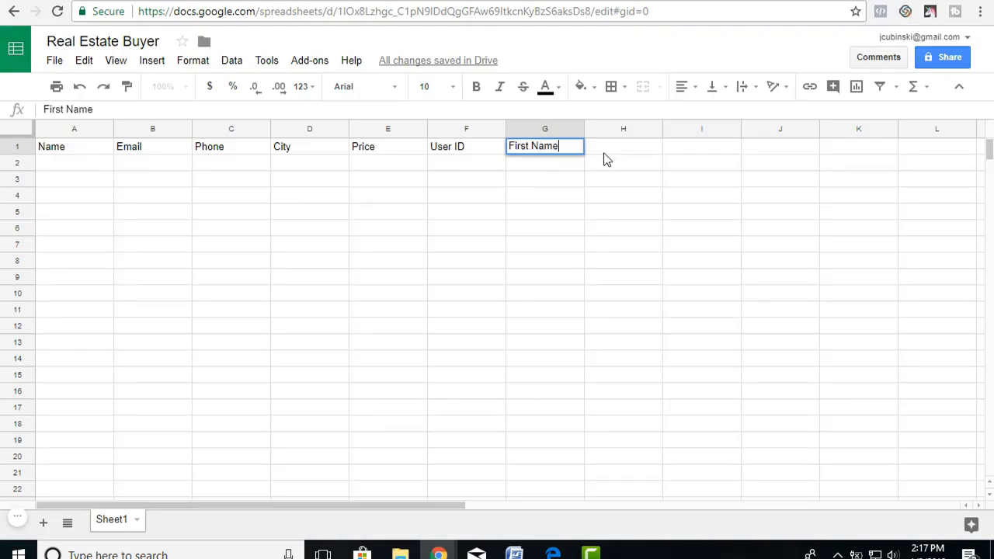
key(Tab)
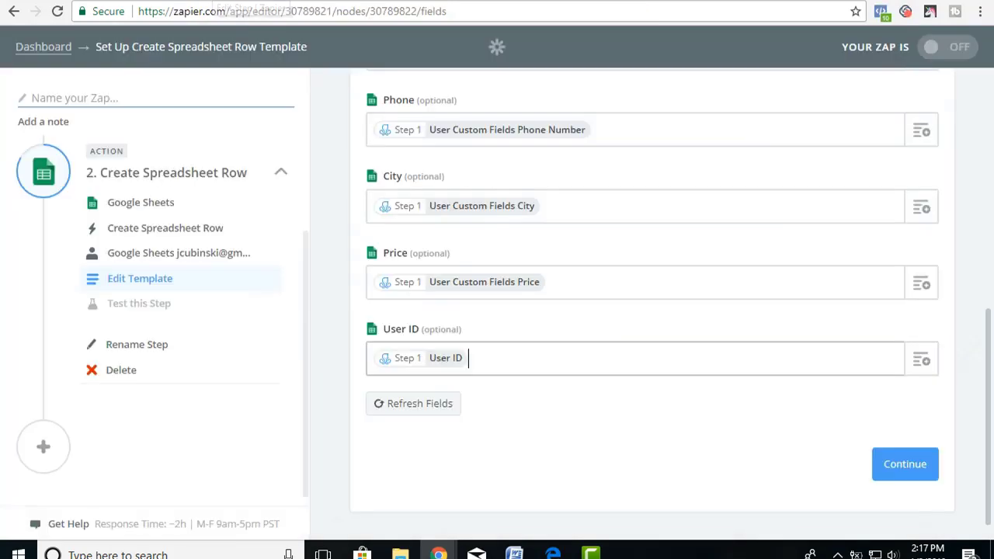
click(524, 2)
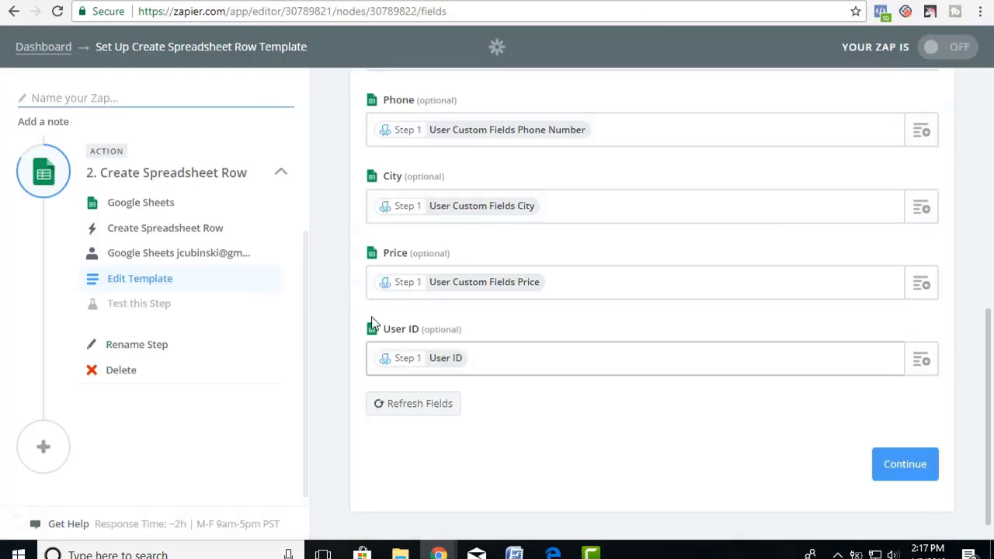
Refresh the sheet fields and map User First Name to the new First Name column.
click(410, 413)
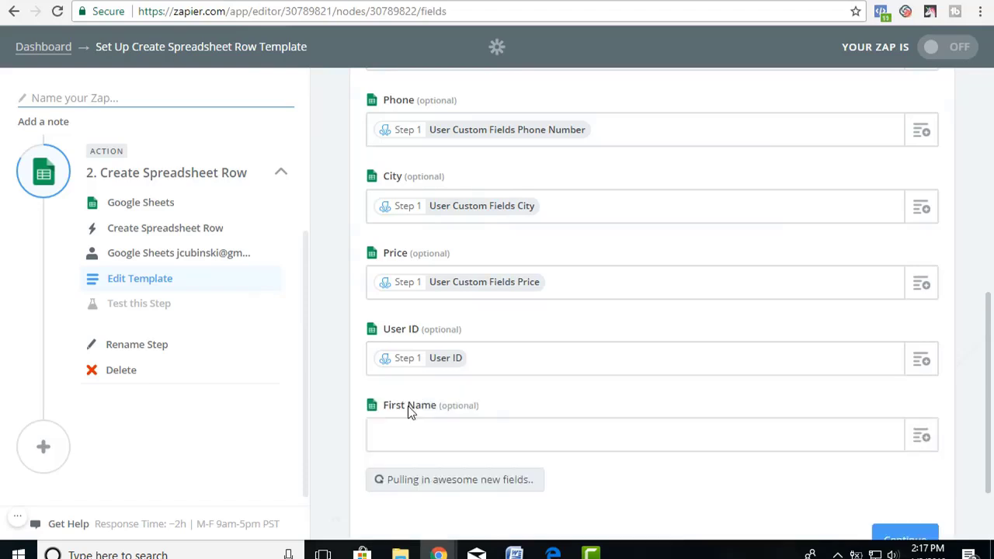
click(922, 438)
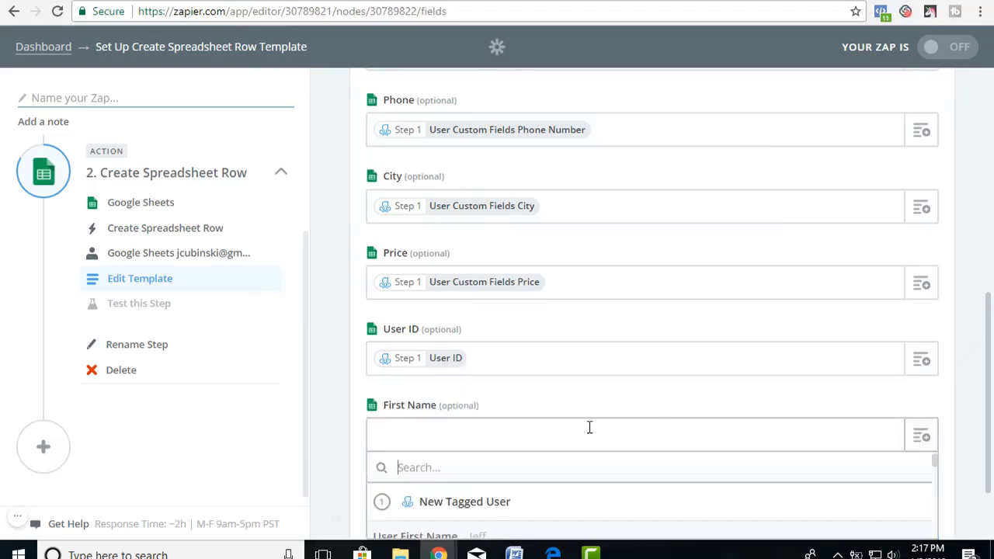
scroll(384, 477, down, 1)
scroll(373, 485, up, 1)
drag(990, 346, 985, 394)
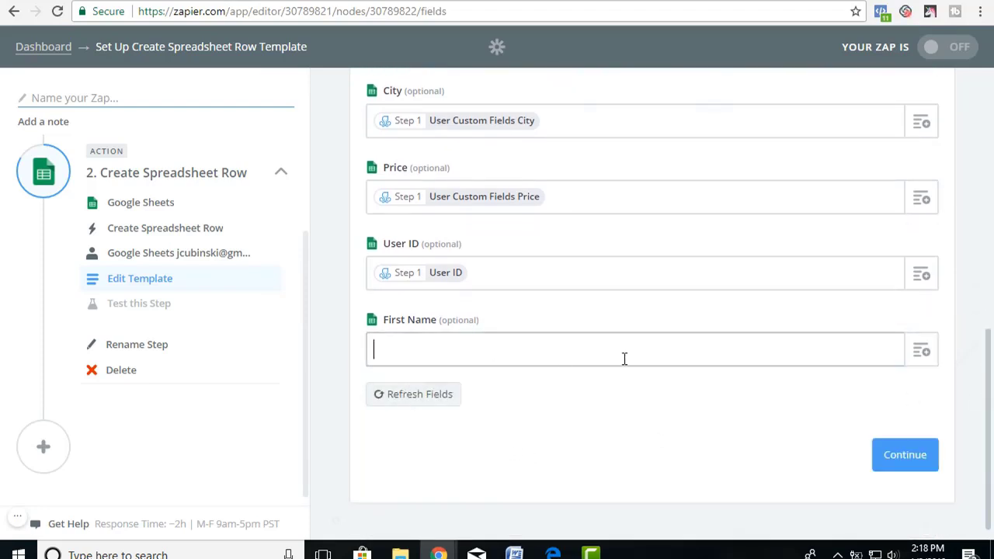
click(922, 351)
click(380, 452)
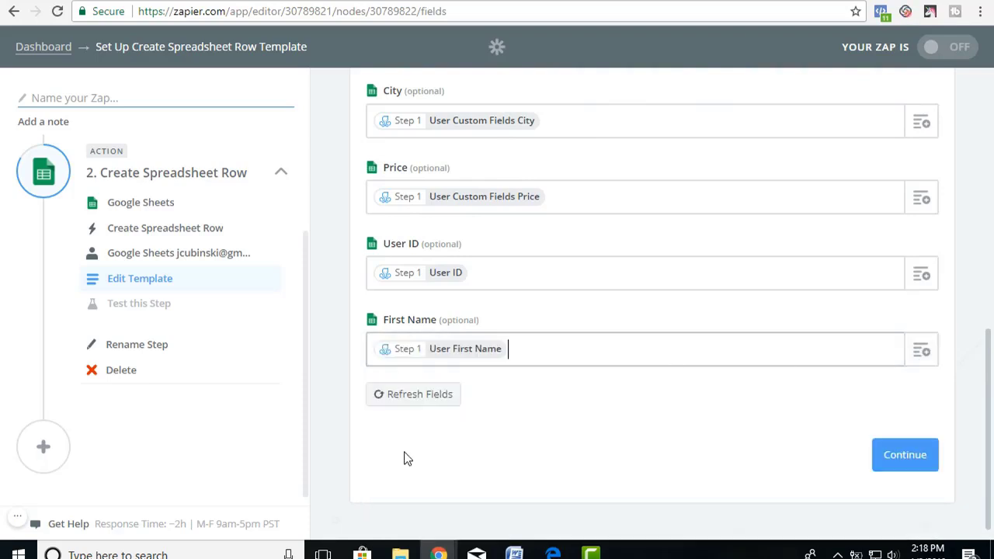
Continue to testing and send a test row to Google Sheets.
click(900, 455)
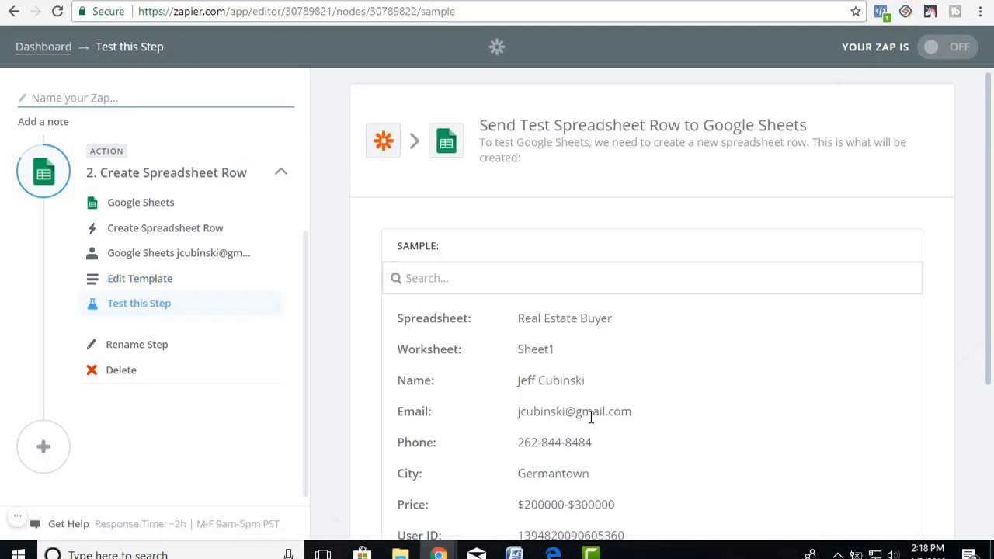
scroll(683, 393, down, 3)
click(821, 442)
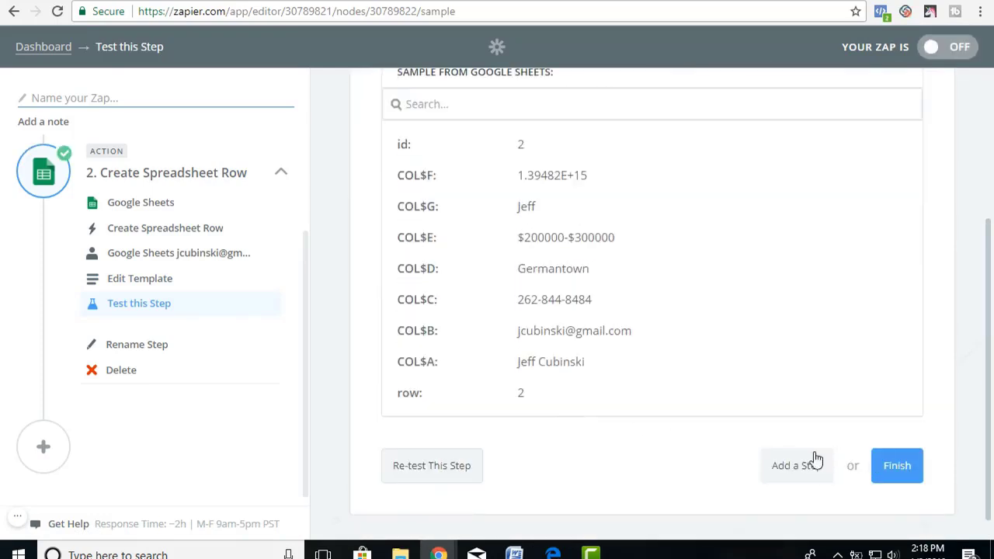
scroll(793, 457, up, 2)
scroll(793, 456, down, 2)
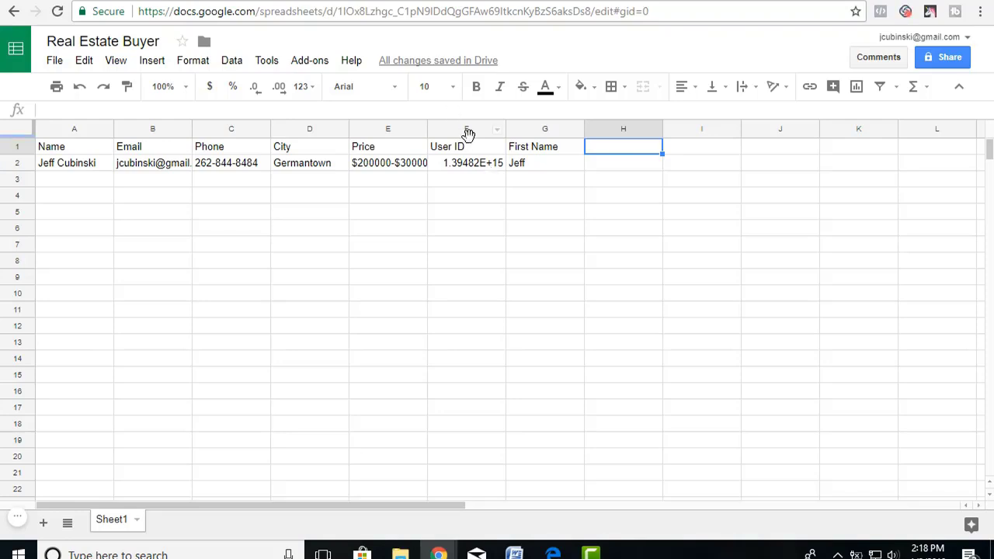
click(497, 130)
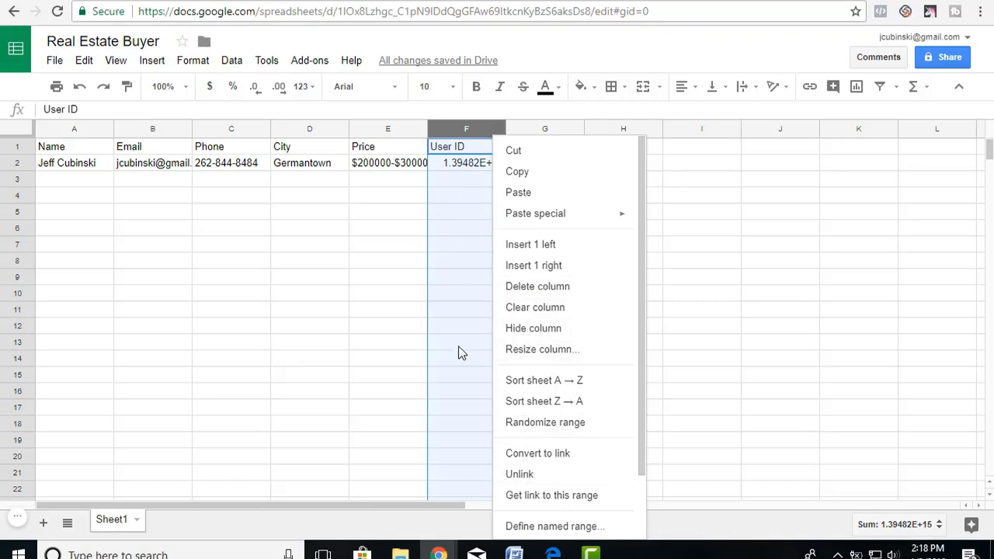
scroll(458, 353, down, 1)
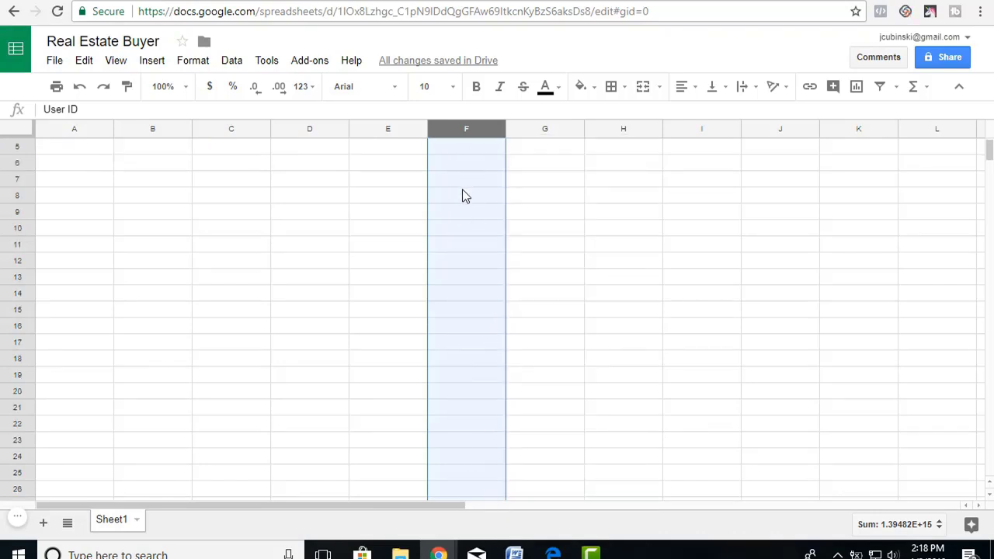
scroll(462, 196, up, 1)
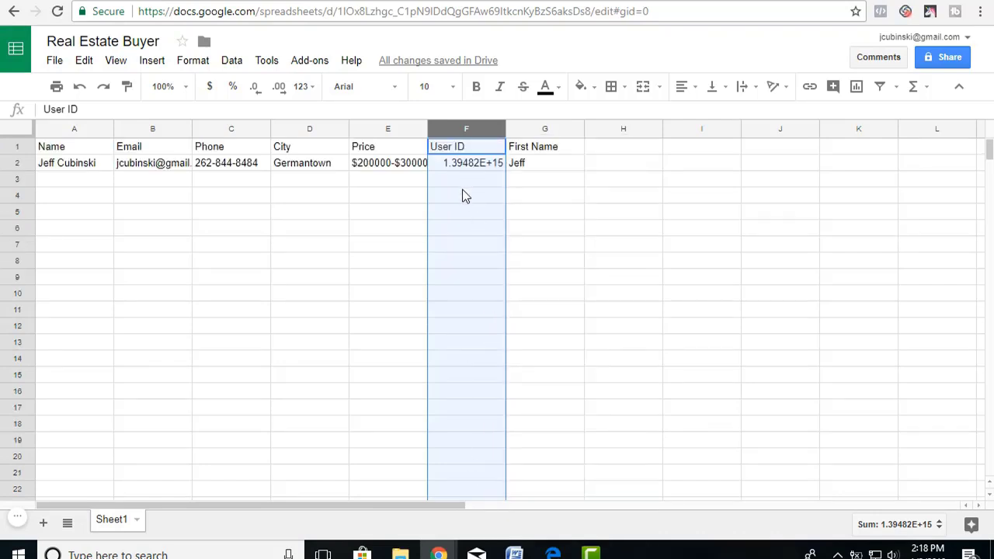
right_click(481, 129)
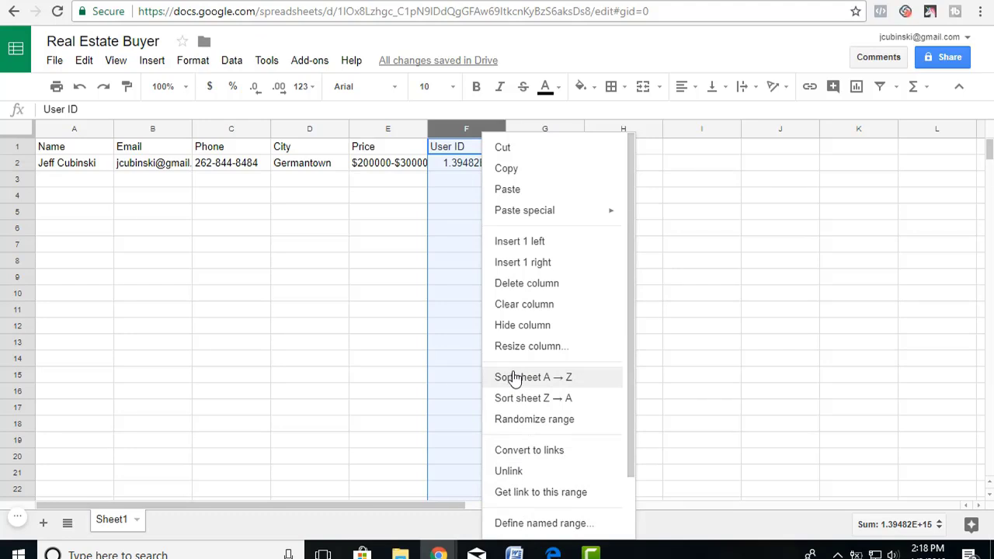
click(446, 165)
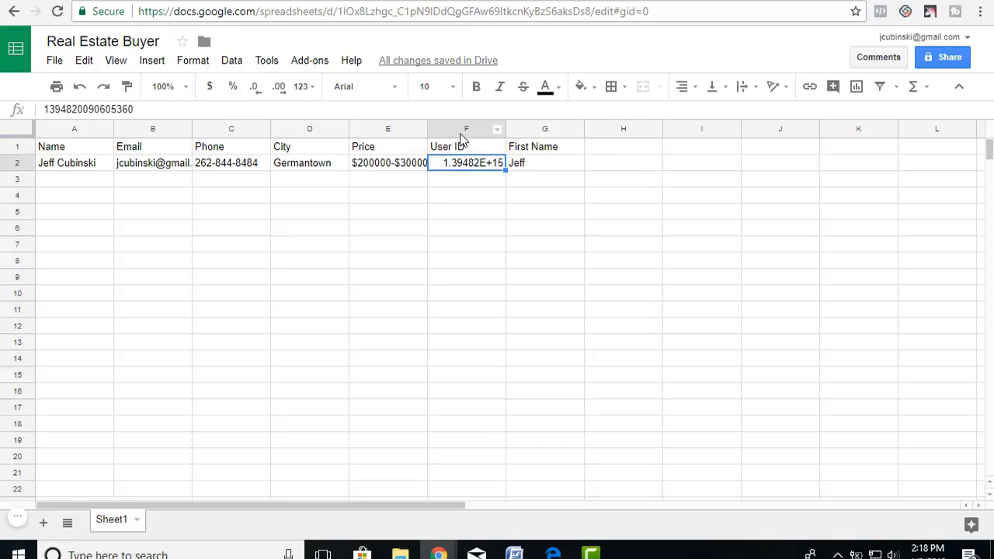
Format the User ID in F2 as Number.
click(193, 62)
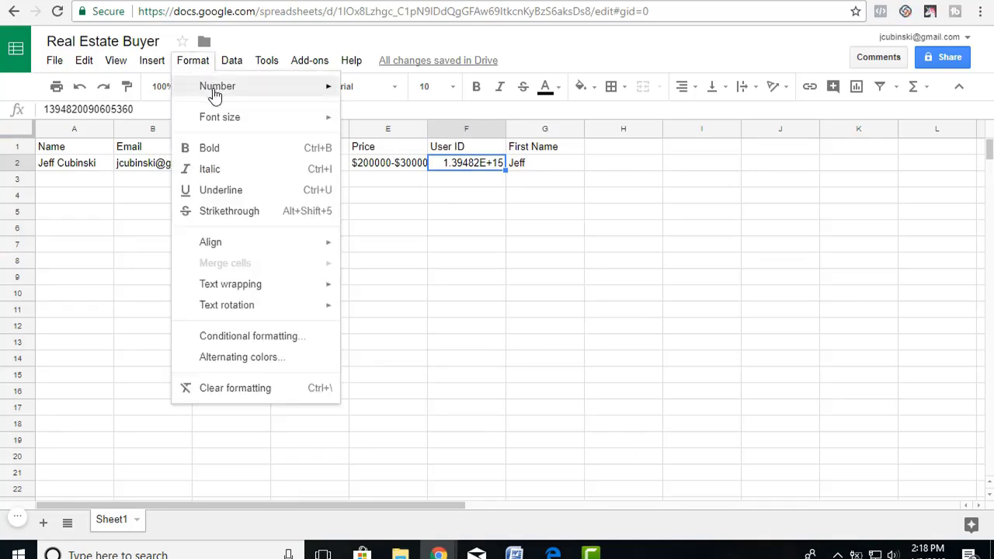
mouse_move(215, 94)
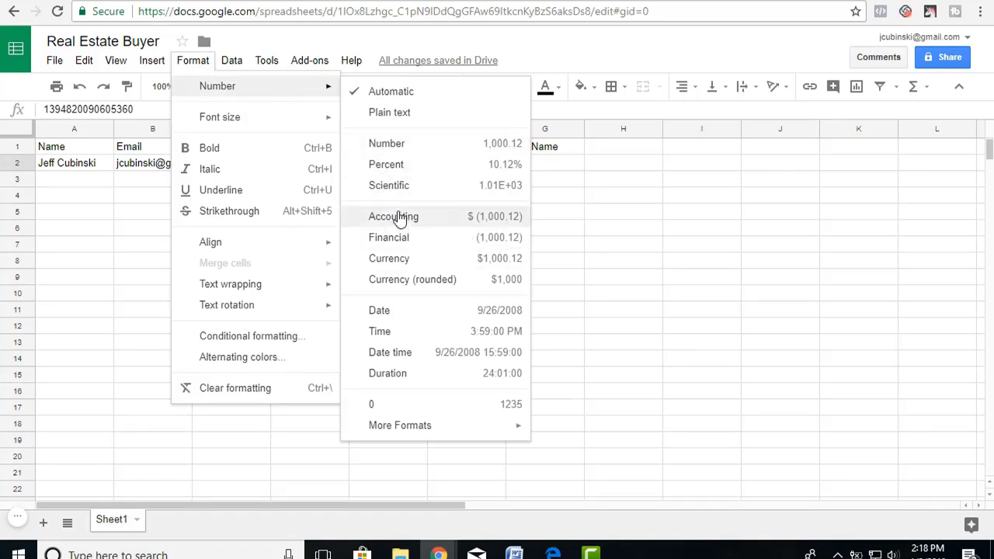
click(399, 151)
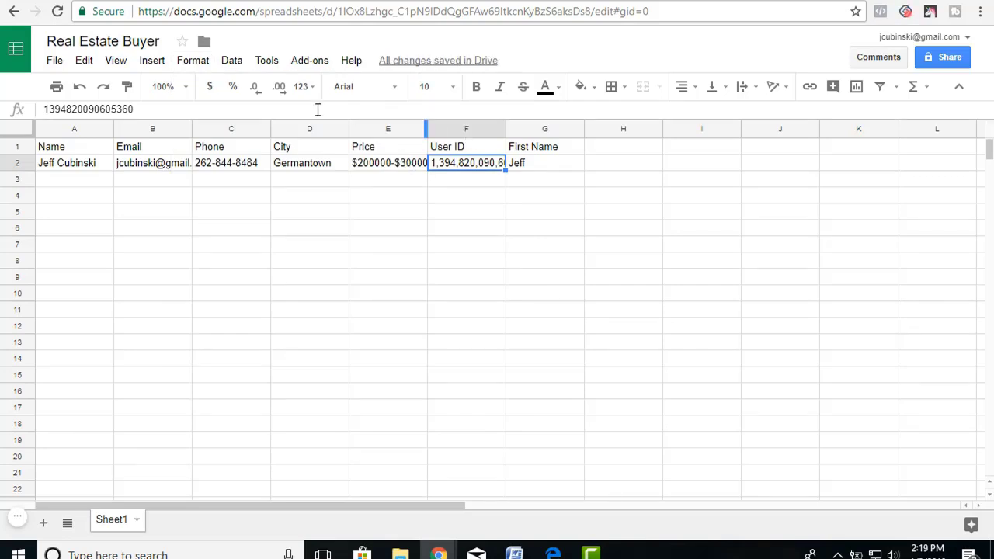
Apply the custom number format 0 to the whole User ID column F.
click(451, 126)
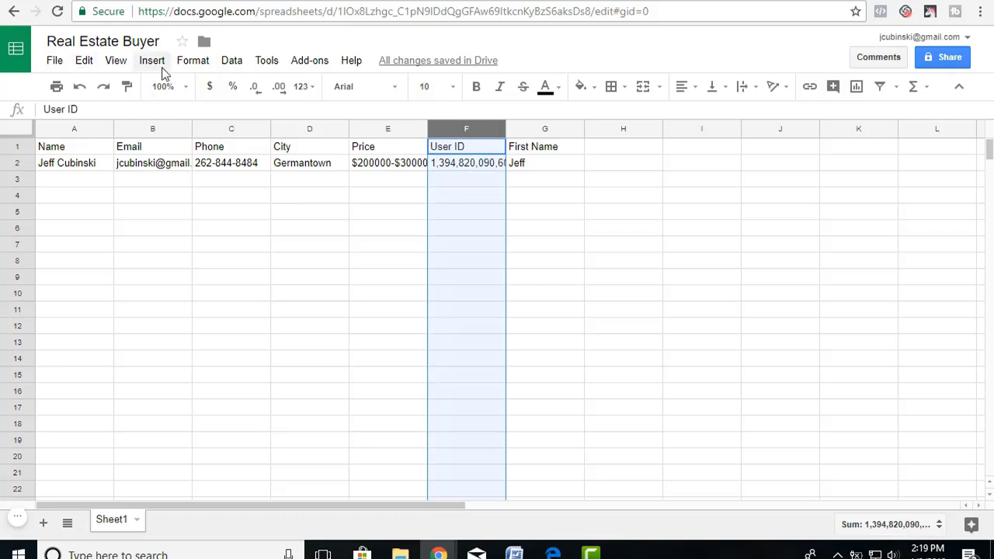
click(193, 64)
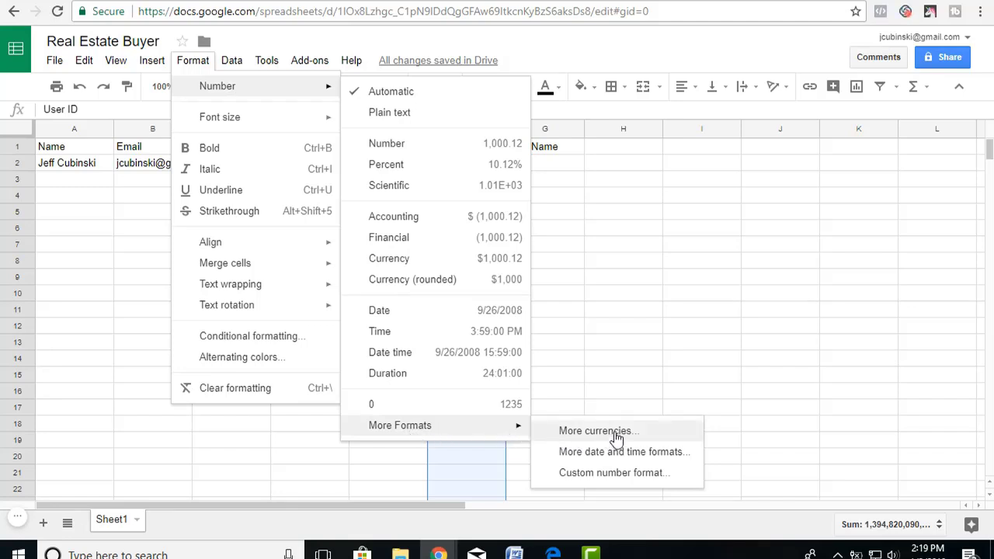
click(614, 477)
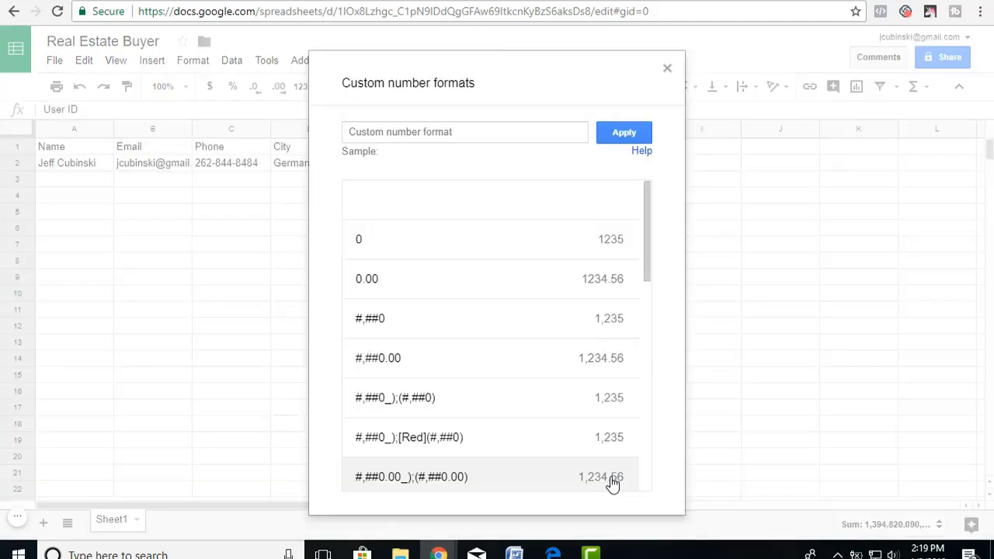
click(418, 243)
click(613, 132)
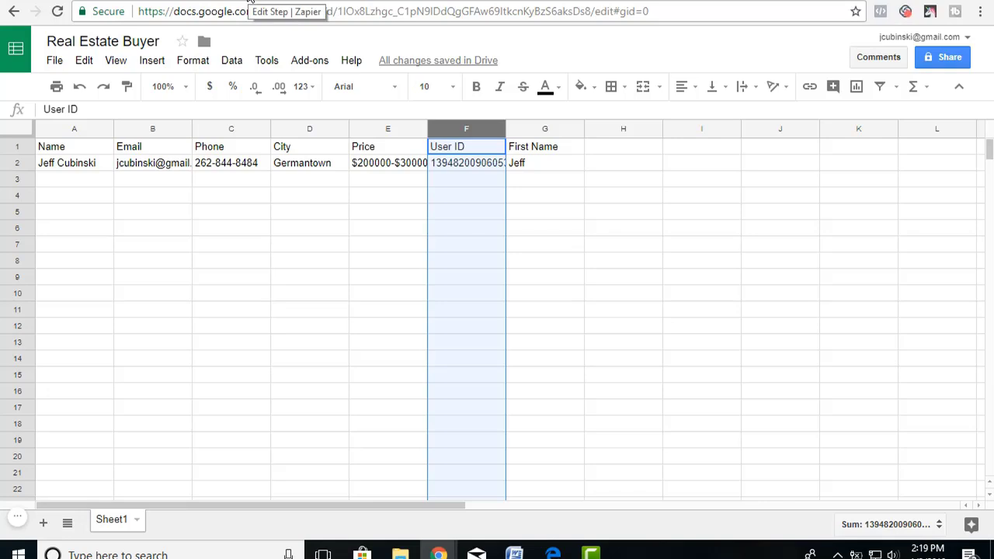
click(597, 166)
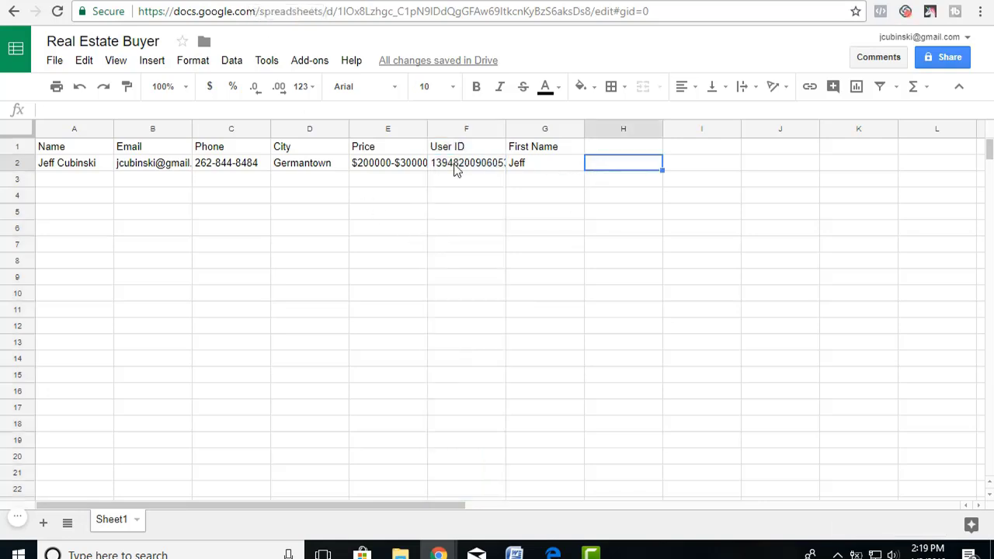
Finish the zap, name it 'Real Estate Buyer' and switch it on.
click(280, 4)
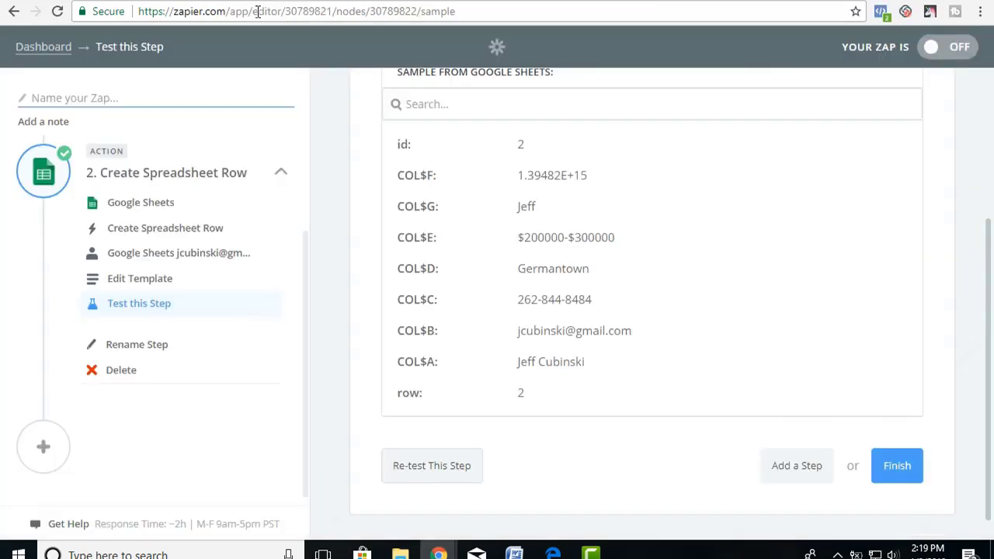
click(886, 475)
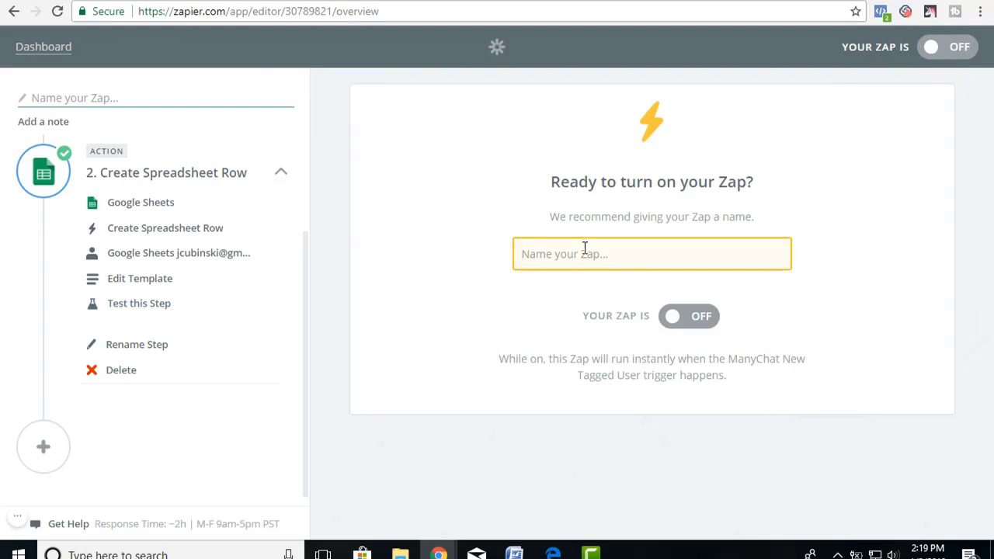
text(Real Esate)
key(BackSpace)
key(BackSpace)
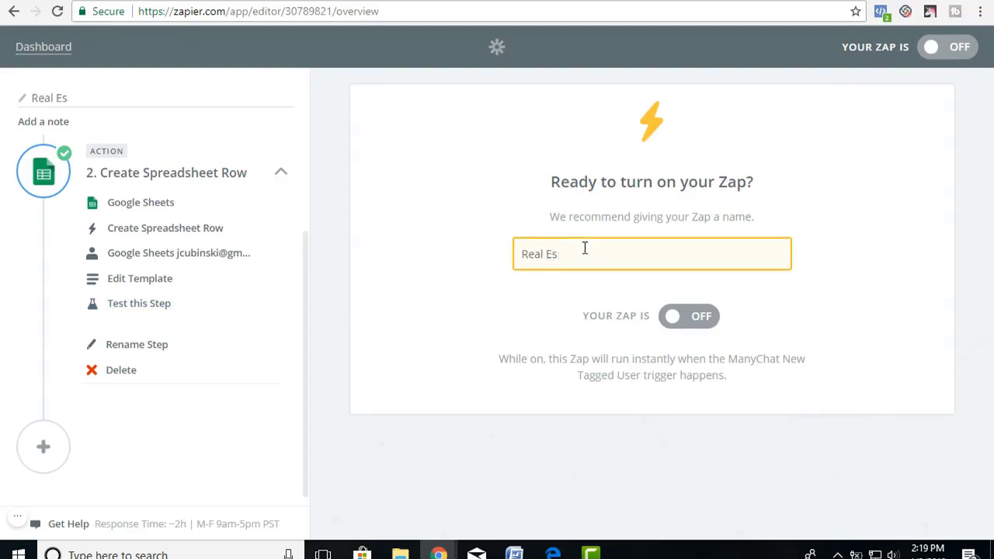
text(tate Buyer)
click(715, 323)
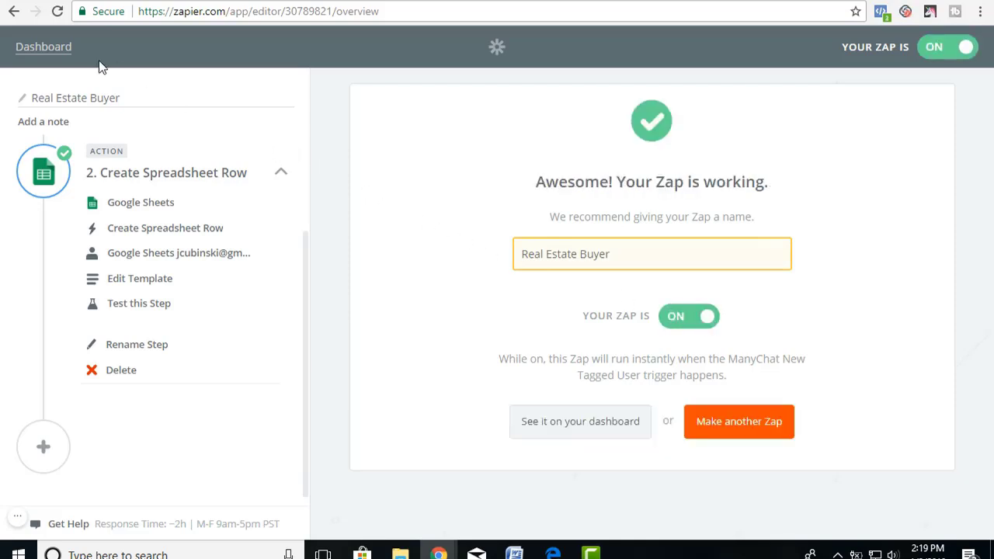
Go to the Zapier dashboard, then return to the Real Estate Buyer sheet.
click(51, 55)
scroll(466, 355, down, 2)
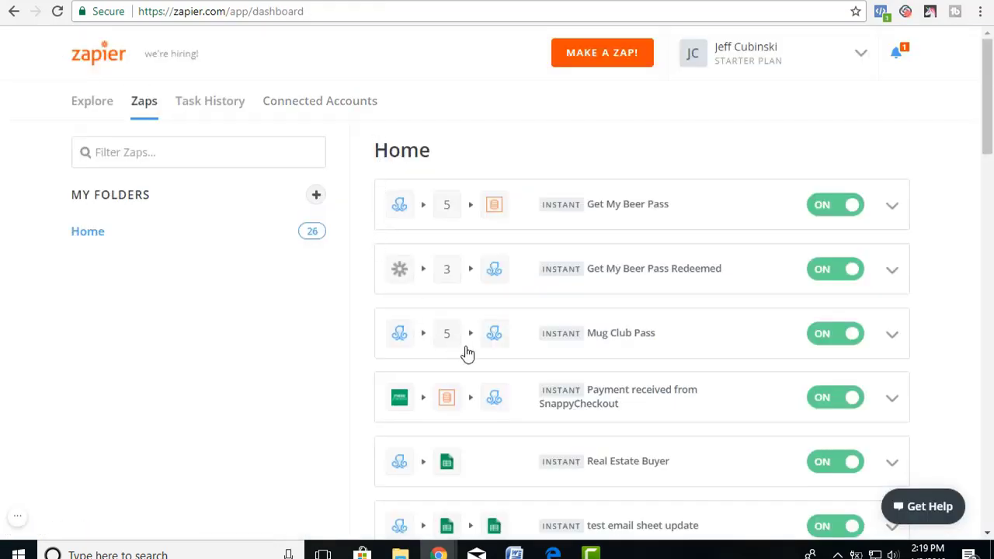
click(291, 3)
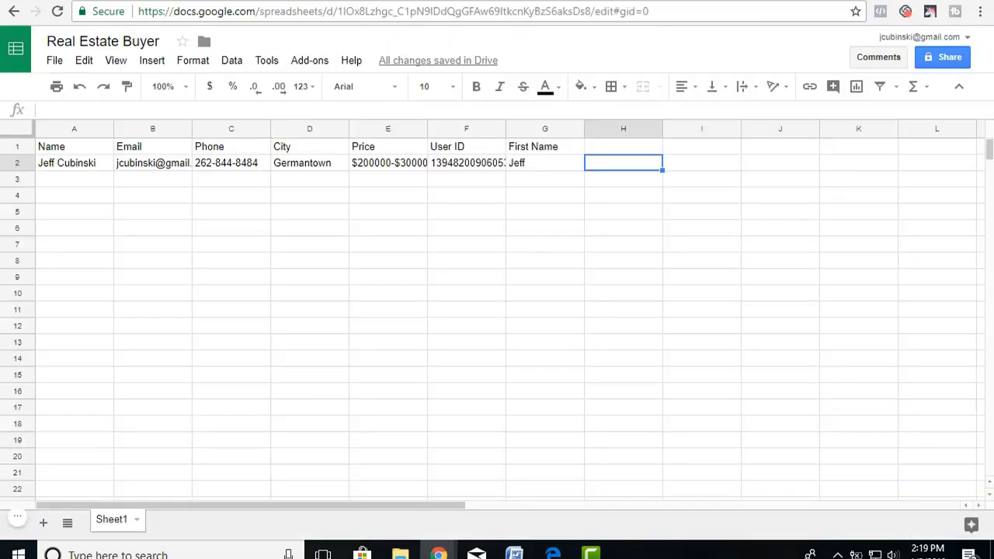
Send a preview of the ManyChat survey flow to Messenger.
click(109, 4)
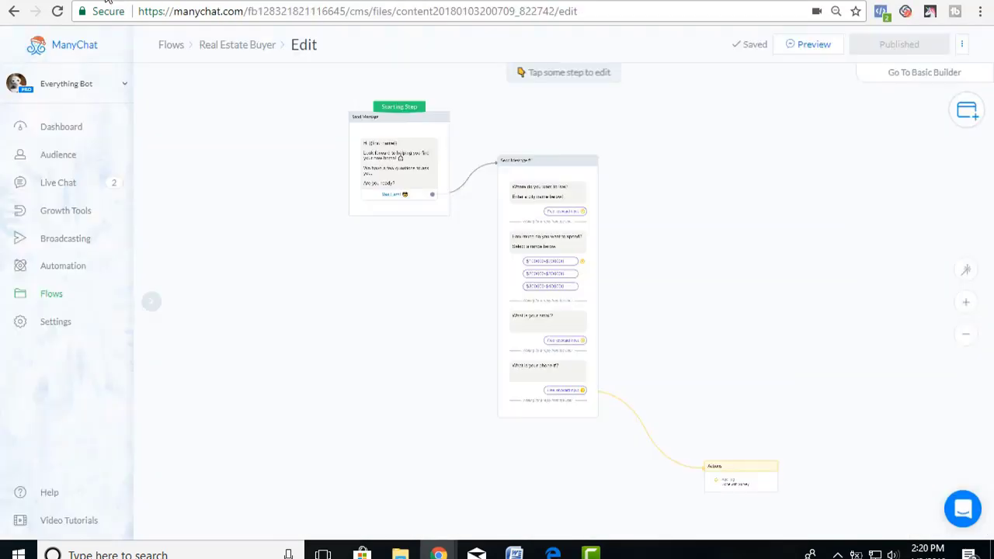
click(813, 49)
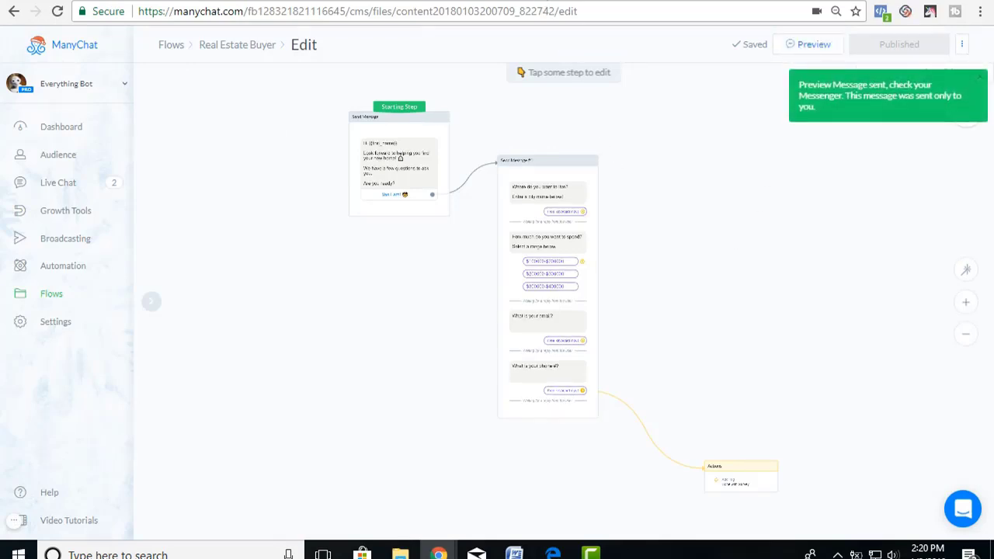
key(ctrl+Tab)
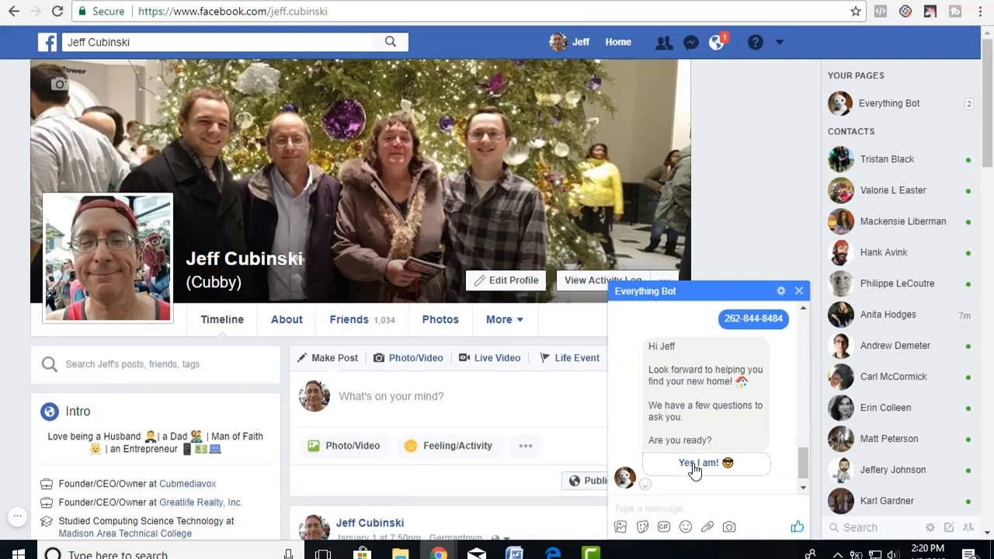
Answer the survey with 'Yes I am!', Mequon and $300000-$400000, then return to ManyChat.
click(695, 464)
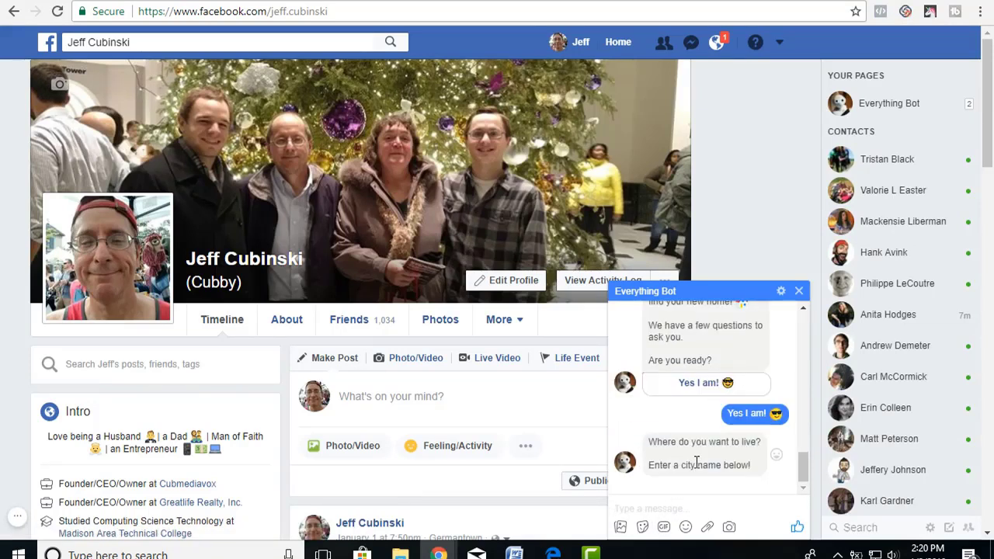
text(Mequon)
key(Return)
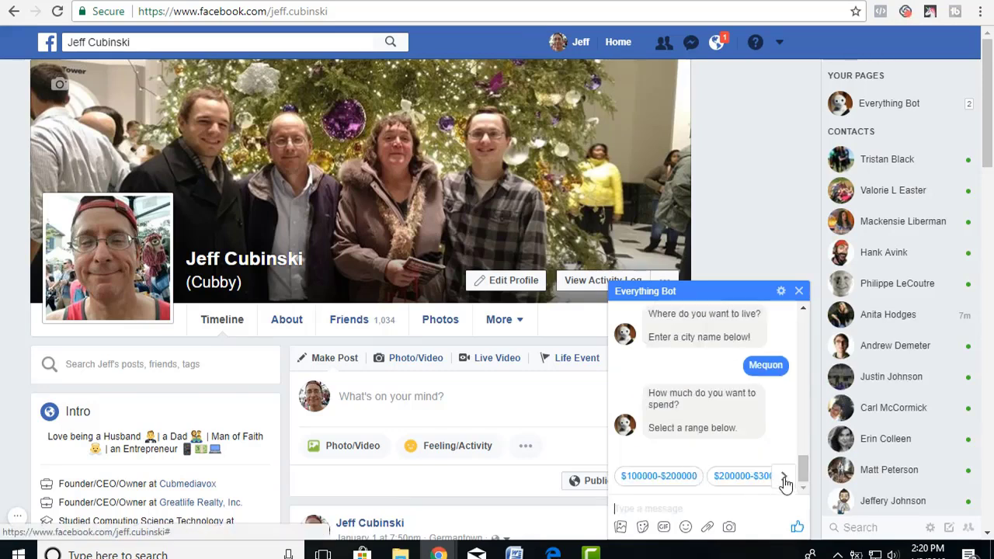
click(784, 477)
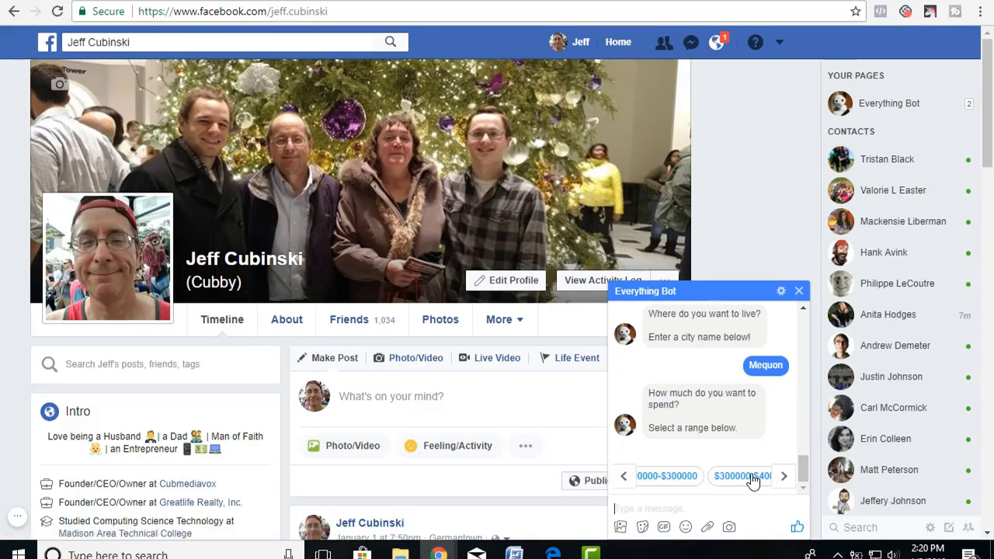
click(750, 476)
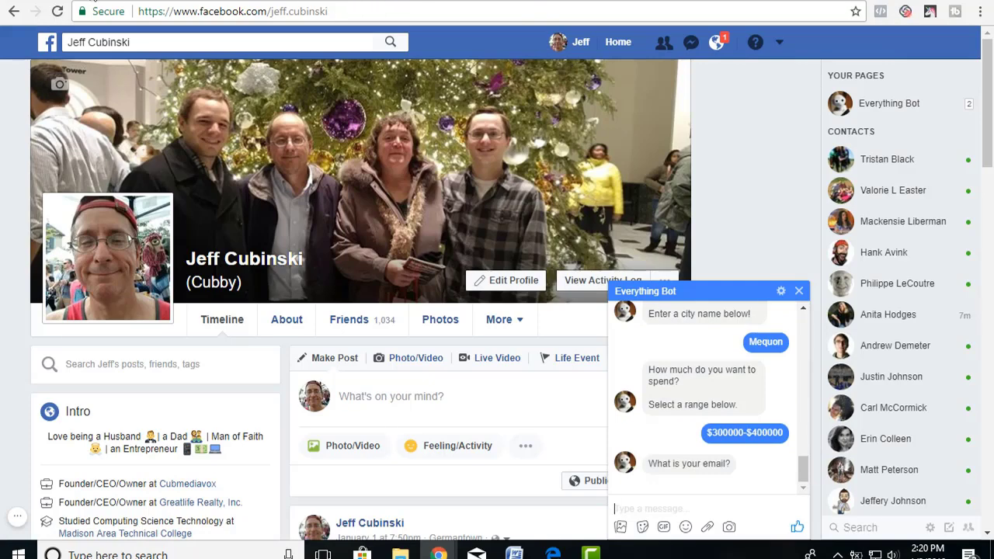
key(ctrl+Tab)
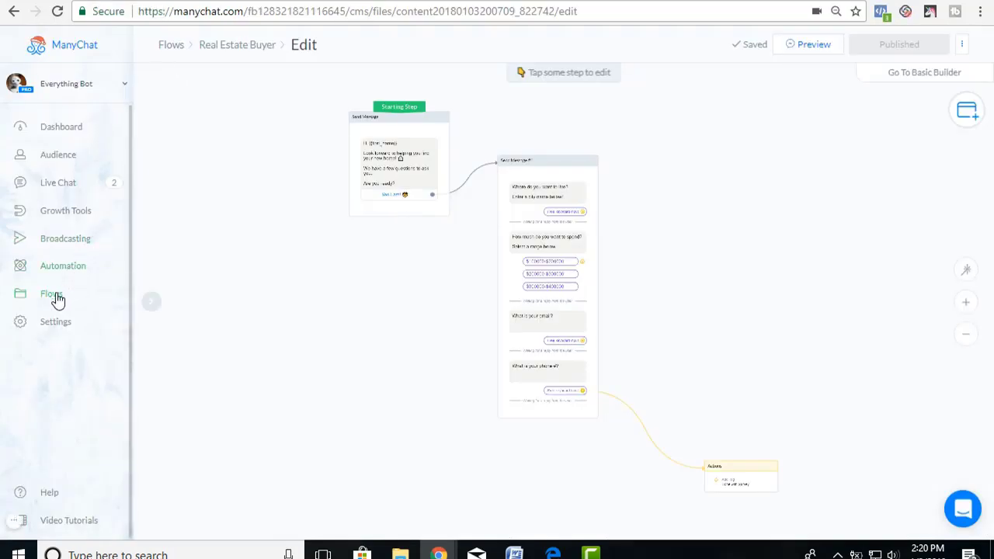
Remove the Done with Survey tag from the test subscriber's profile, then switch to the Zapier dashboard.
click(56, 155)
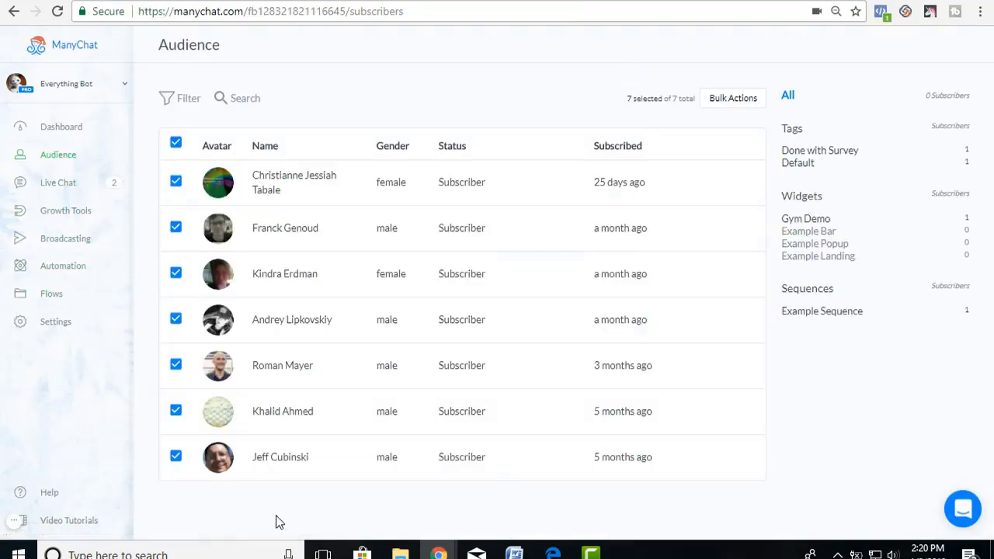
click(284, 458)
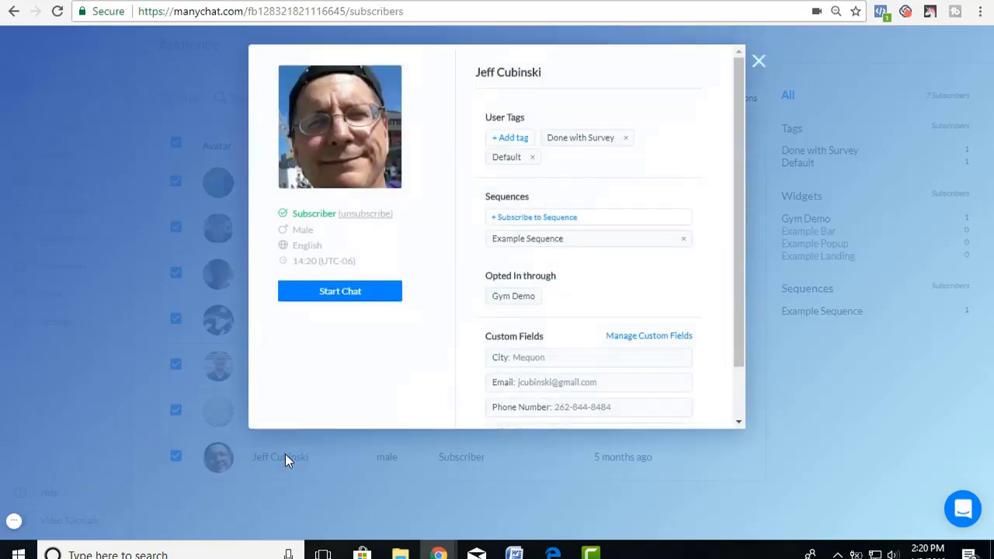
click(625, 139)
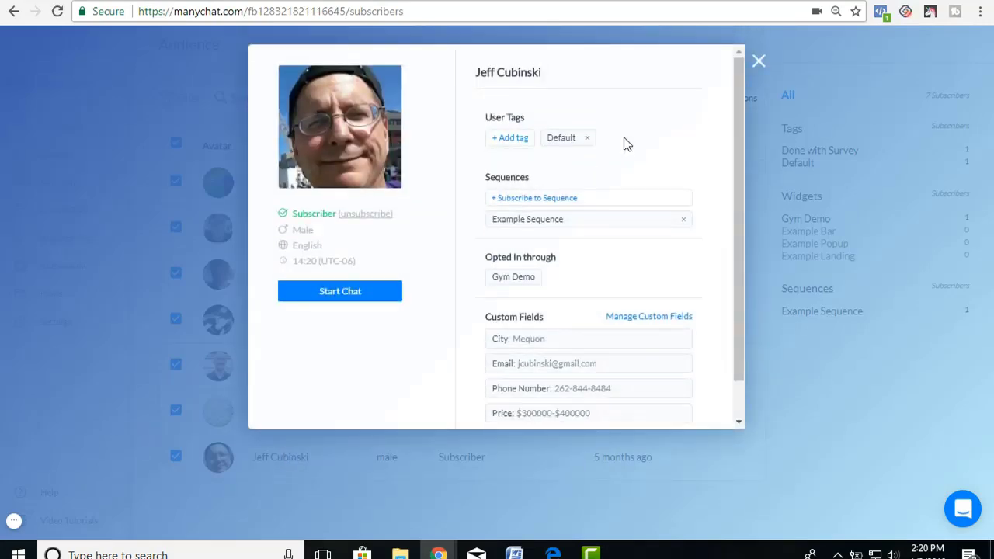
click(758, 62)
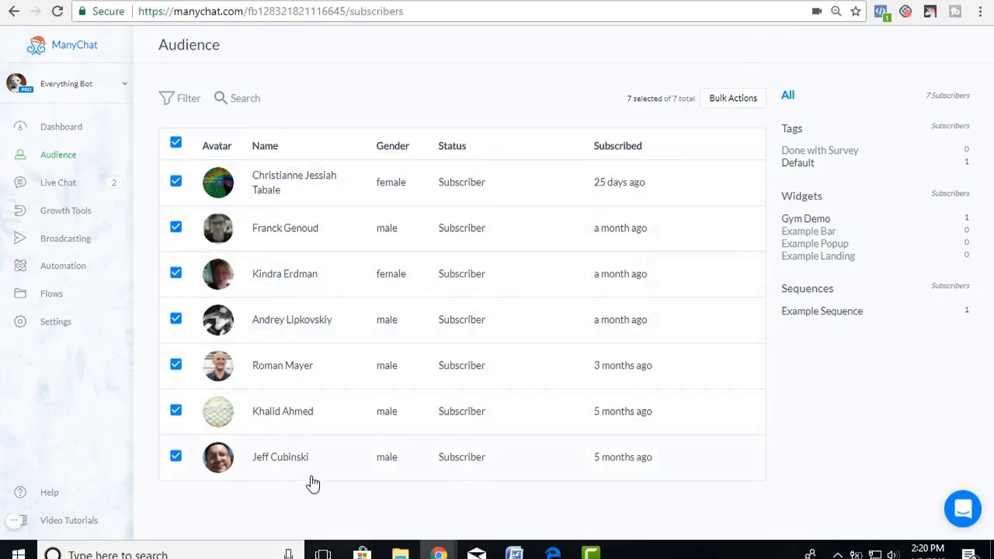
click(229, 2)
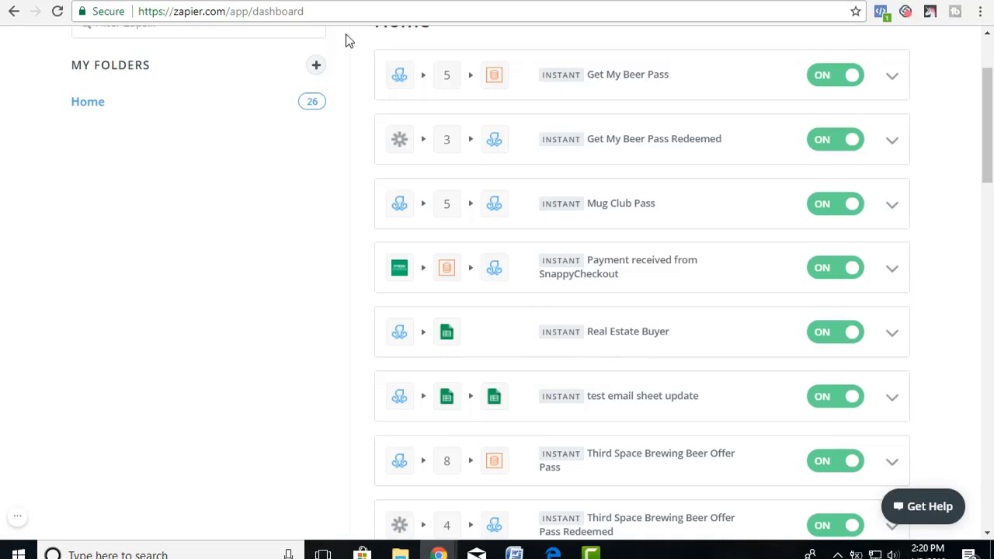
Send the tester's email address and phone number to Everything Bot in Messenger.
click(356, 1)
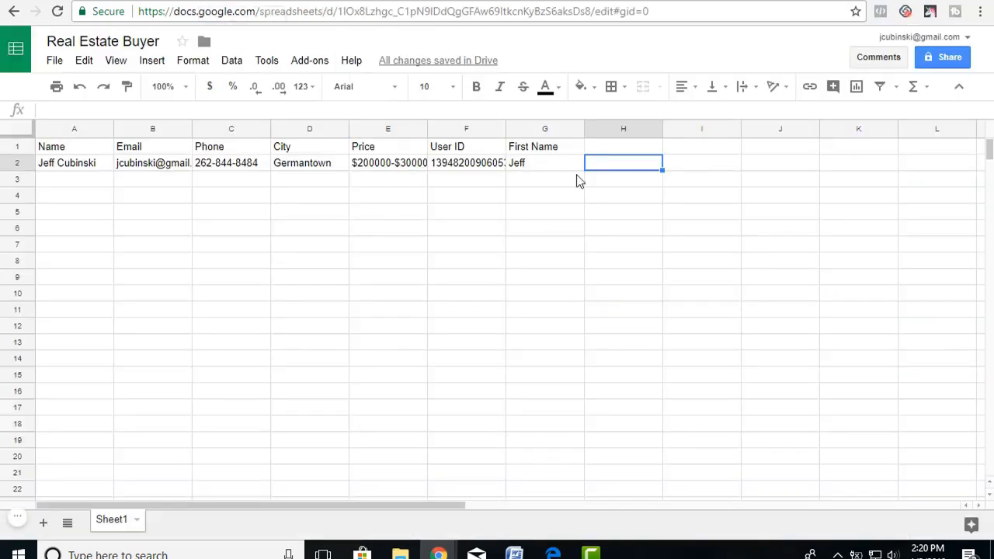
click(582, 2)
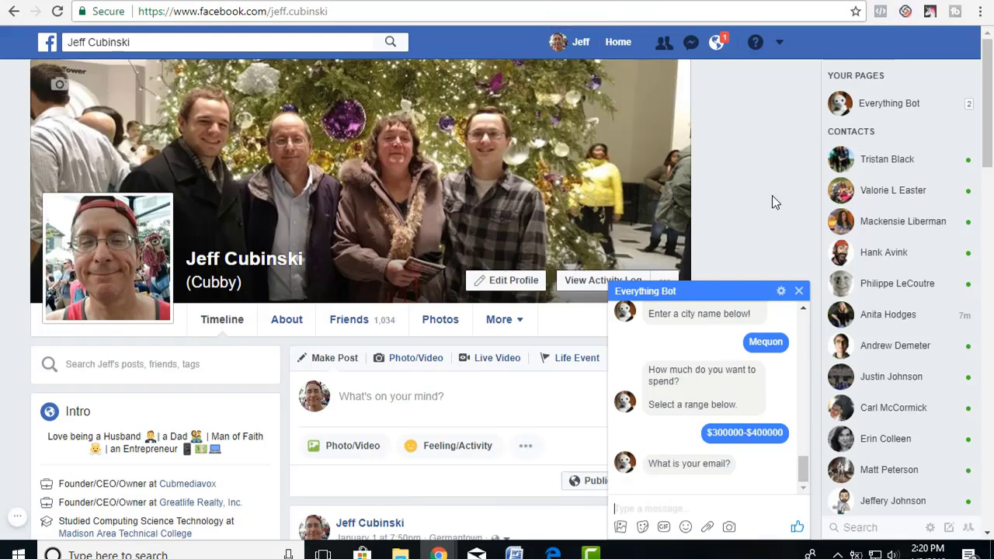
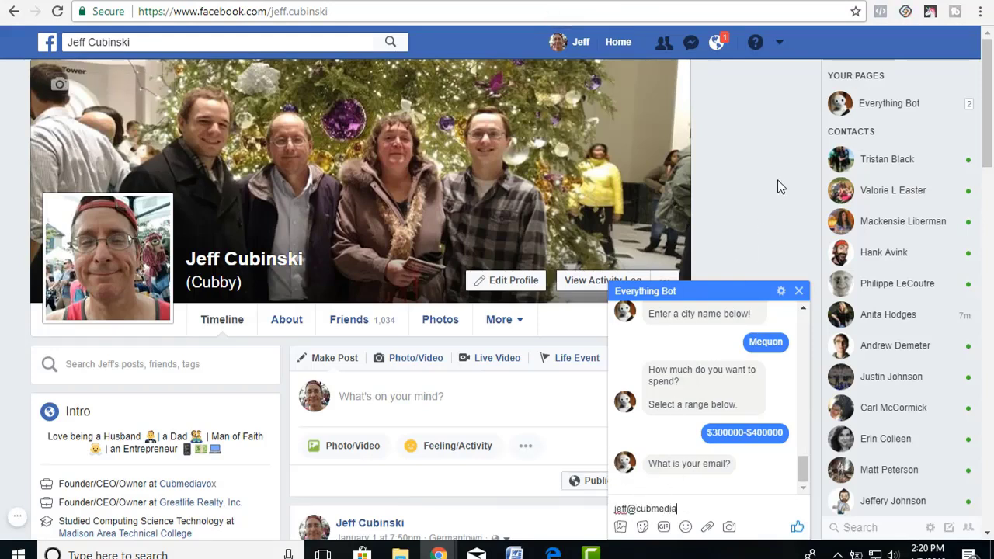
key(Return)
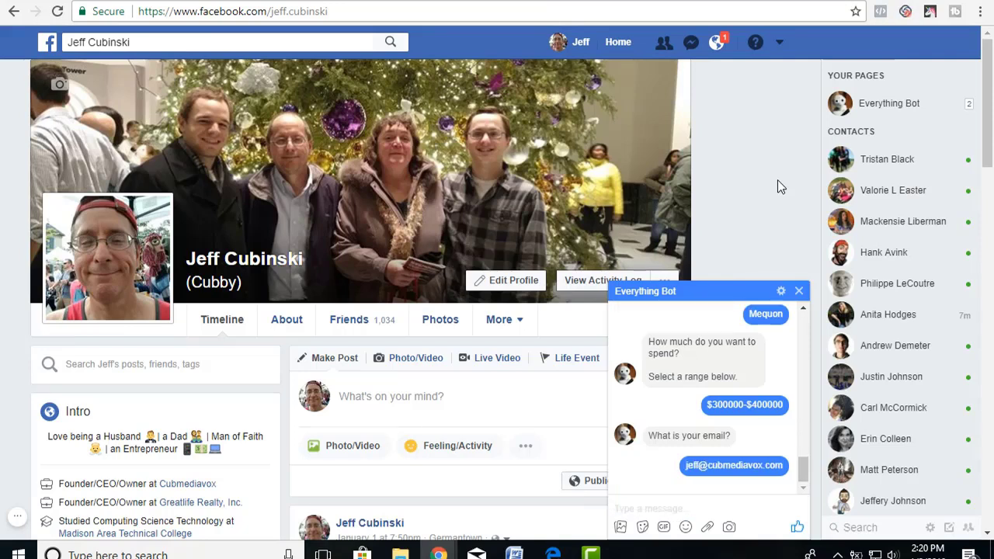
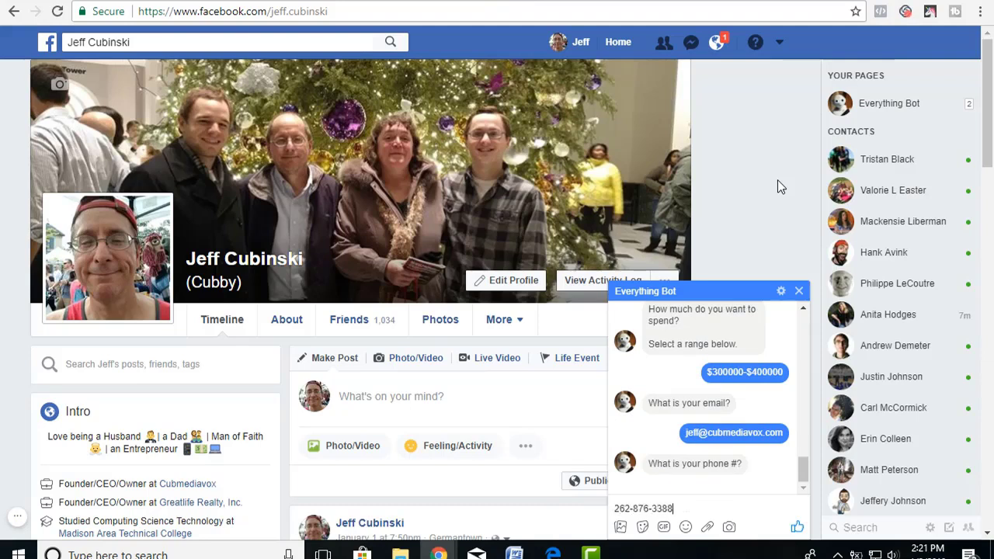
key(Return)
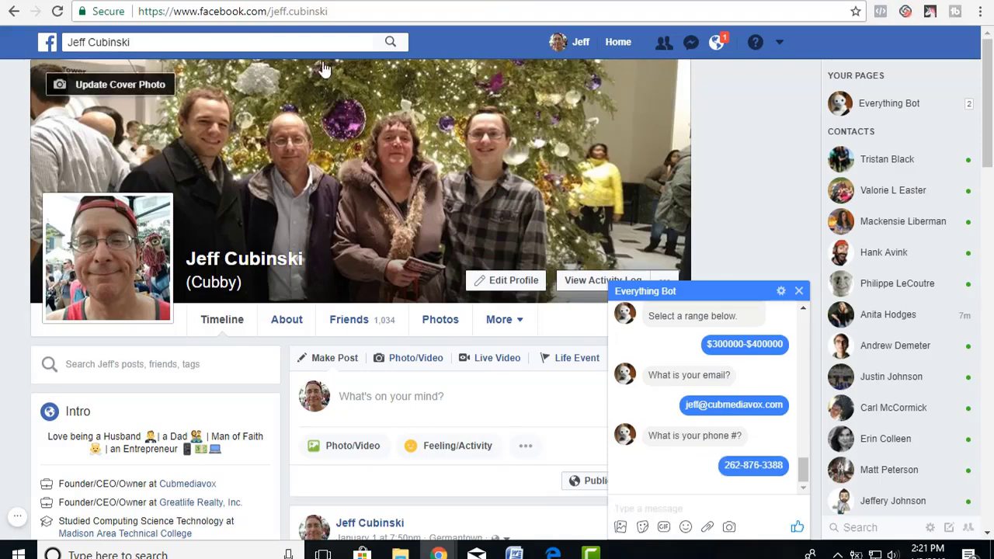
Check Zapier's Task History and the sheet's new Mequon row 3, then go to ManyChat's audience list.
click(241, 0)
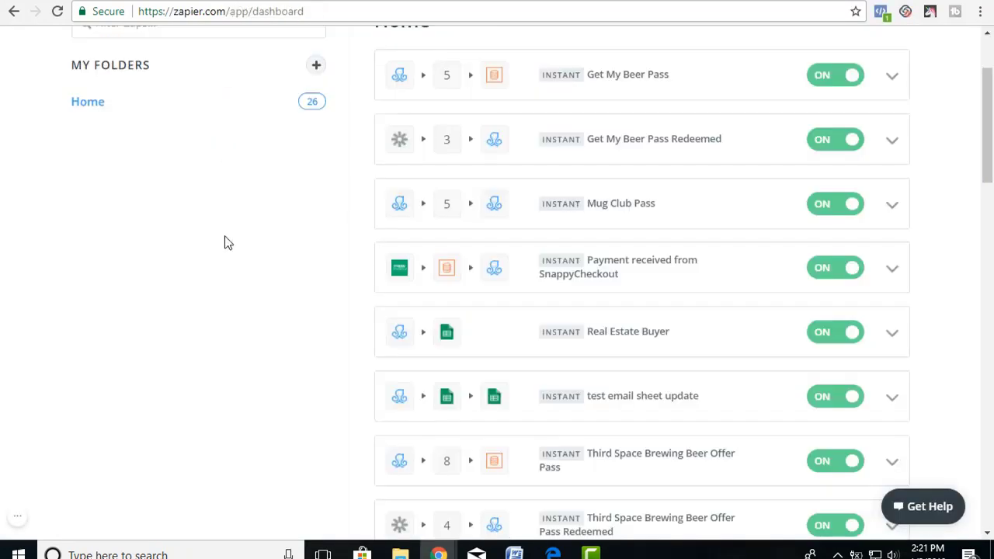
scroll(225, 239, up, 2)
click(214, 112)
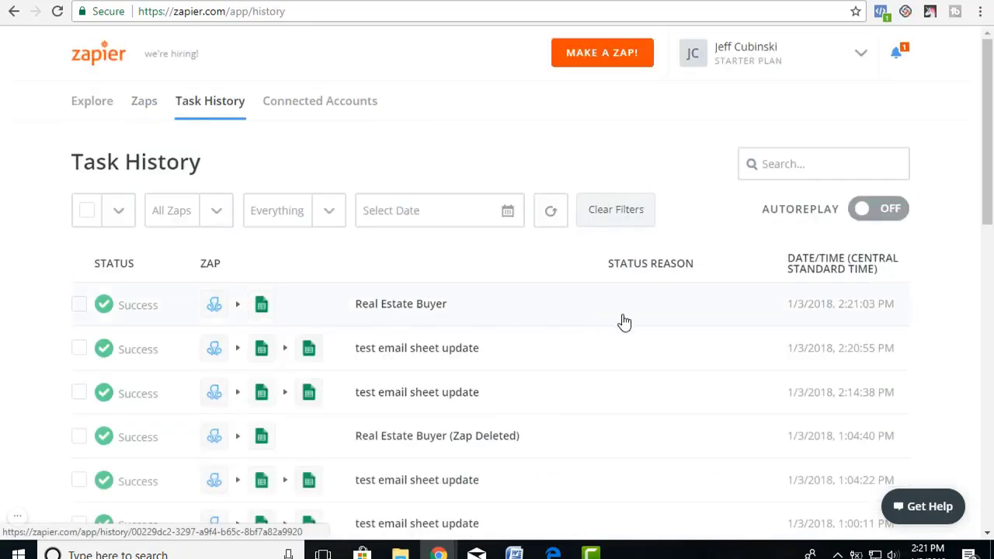
click(263, 311)
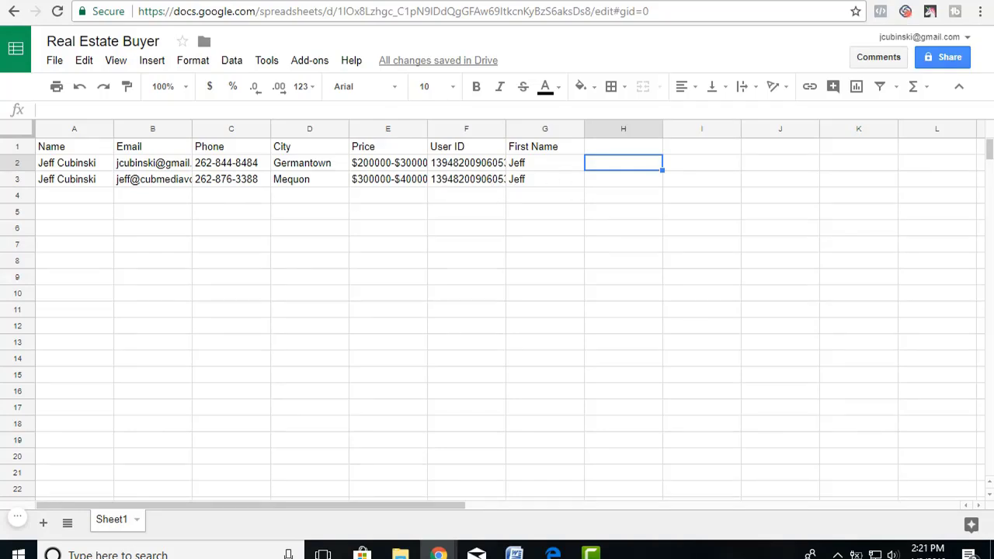
click(255, 2)
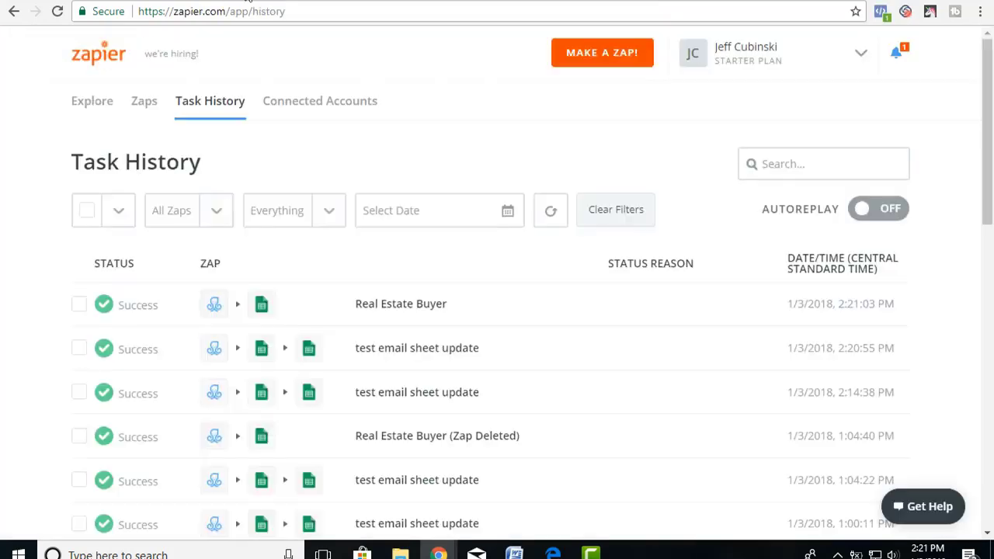
click(104, 3)
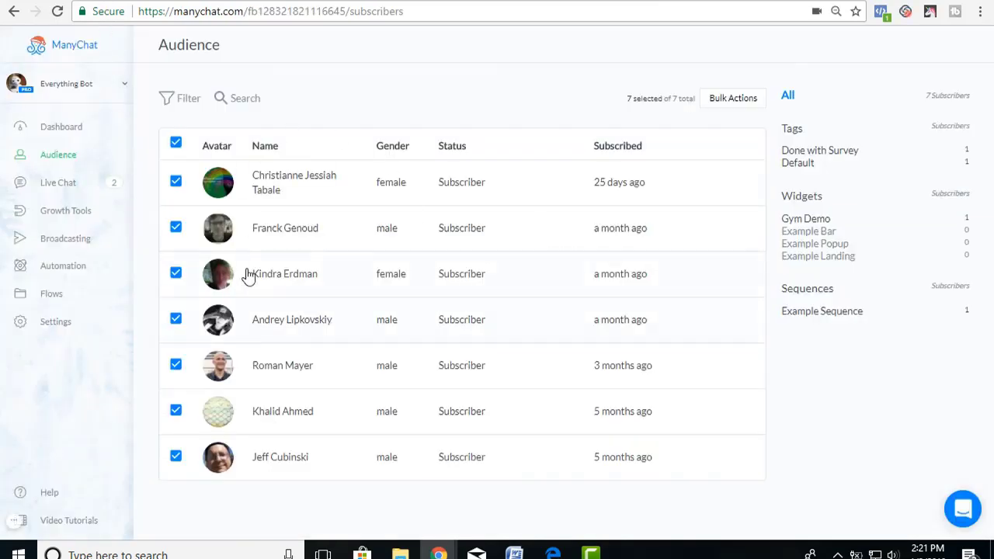
Review the tester's ManyChat profile for the Done with Survey tag and City Mequon.
click(274, 458)
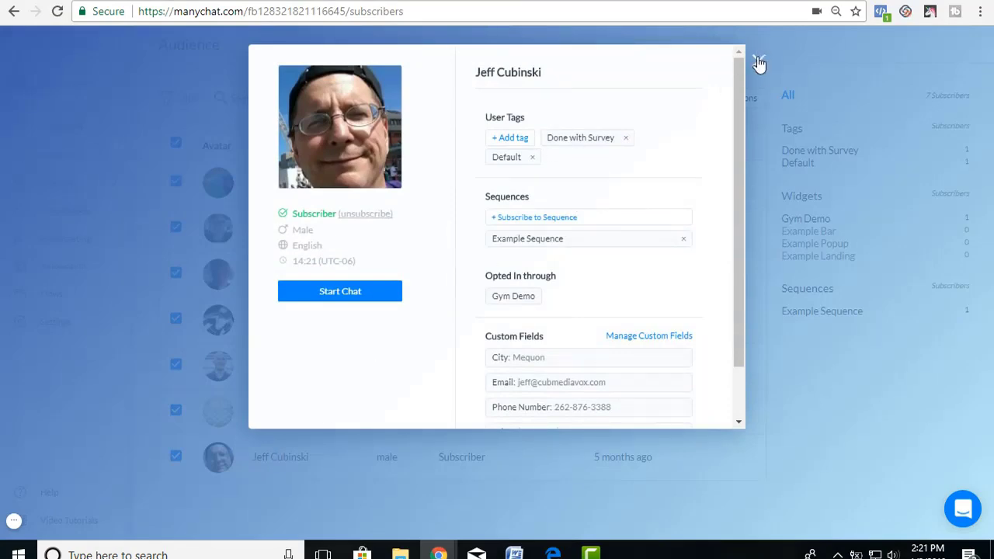
click(758, 62)
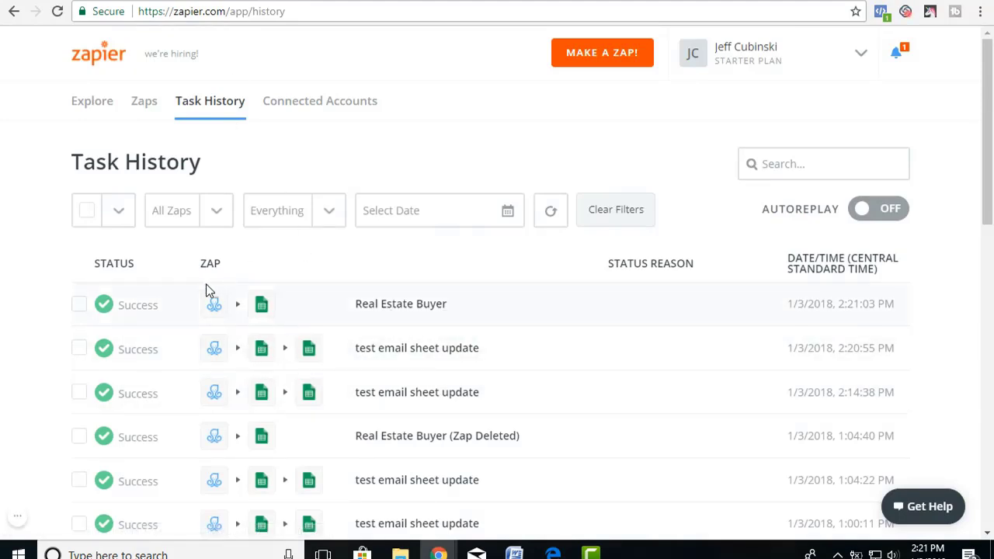
Open the latest Real Estate Buyer task and review the ManyChat trigger's Data In and Data Out.
click(423, 312)
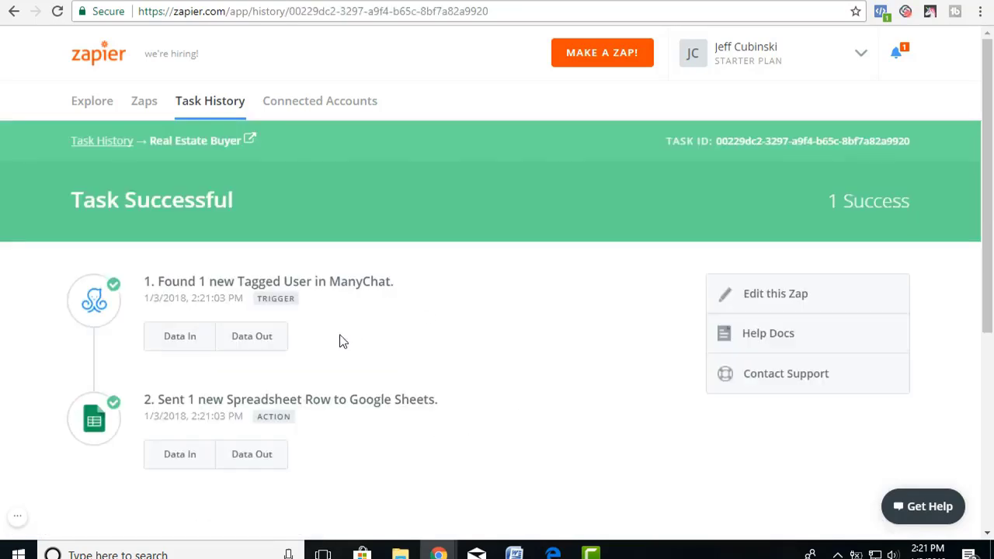
click(186, 338)
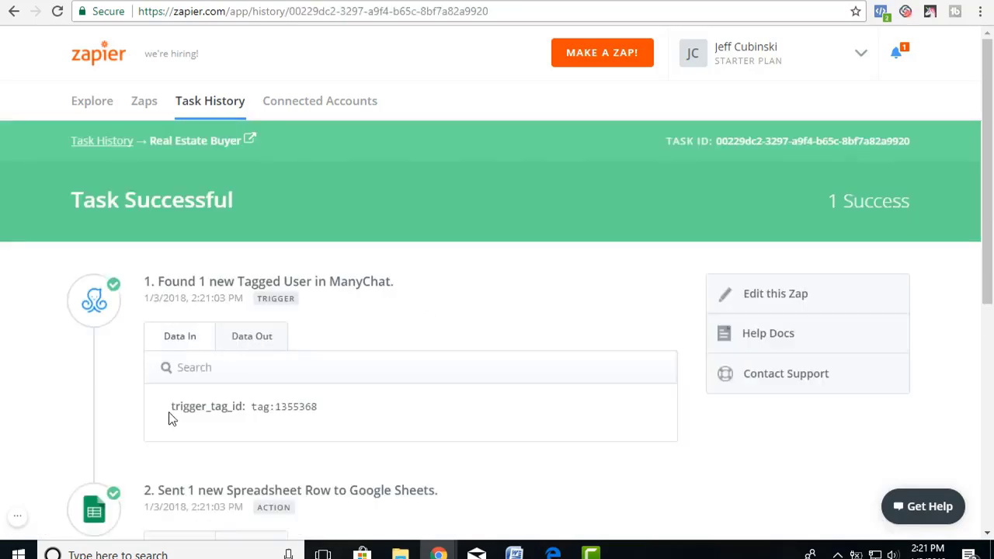
scroll(210, 326, down, 2)
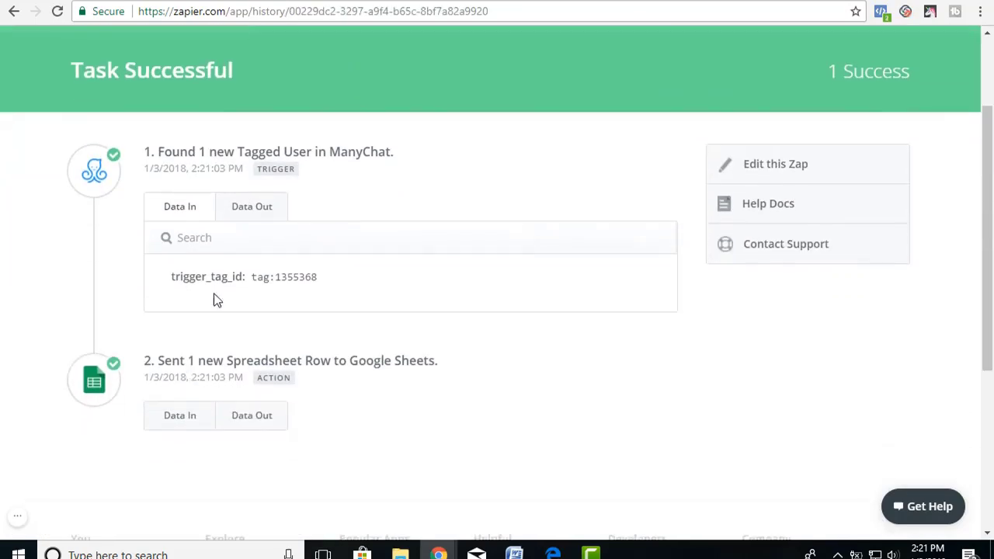
click(244, 217)
scroll(235, 396, down, 4)
scroll(235, 404, down, 5)
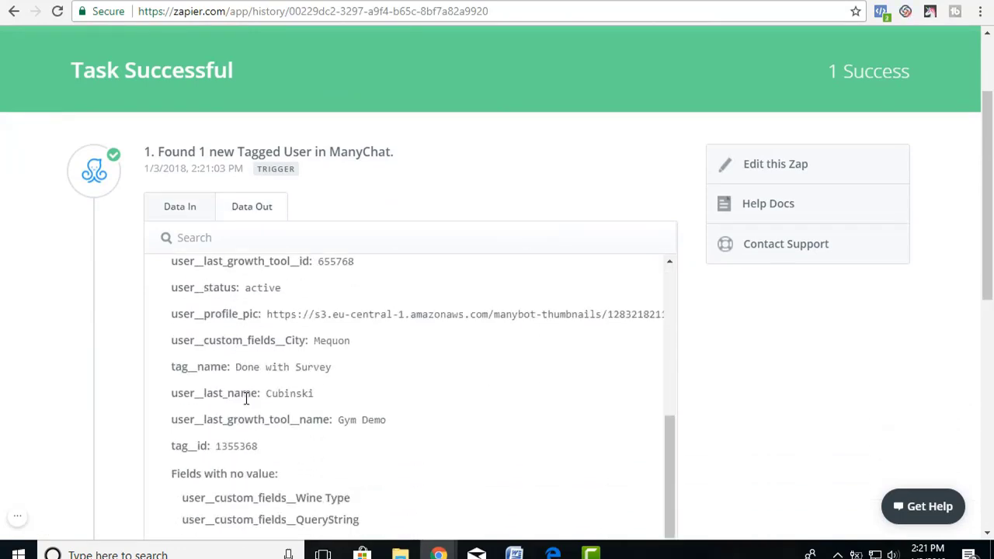
scroll(316, 225, up, 5)
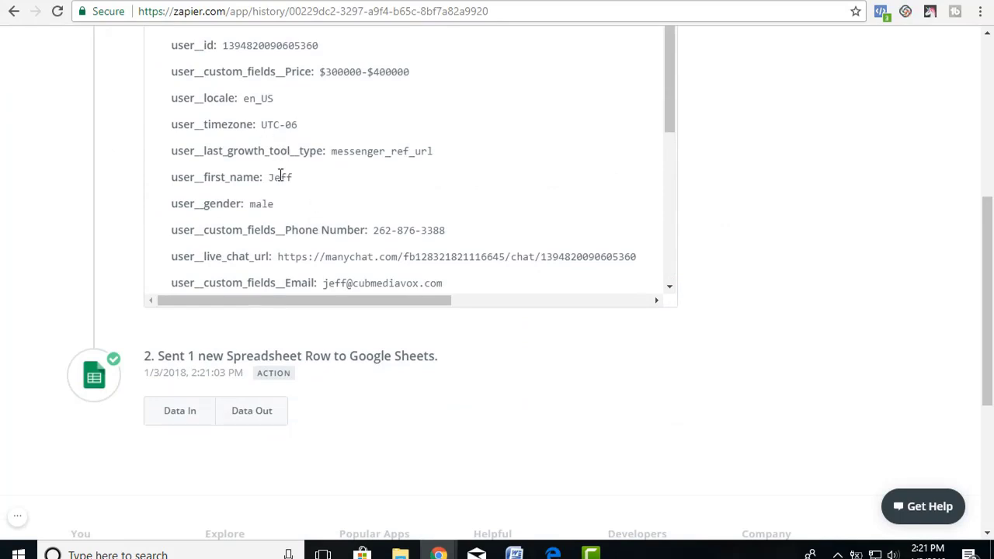
scroll(279, 174, down, 3)
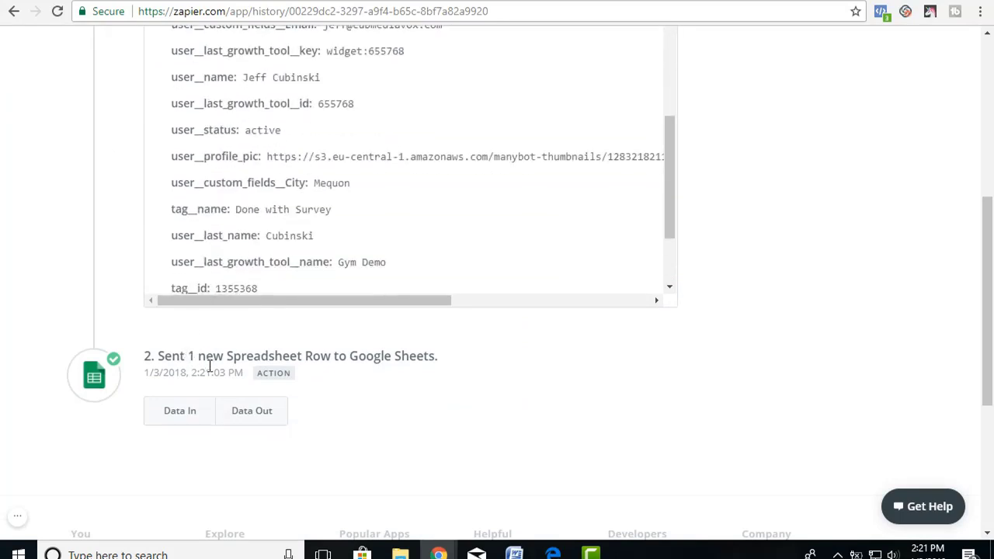
Confirm the Google Sheets step's Data In and Data Out show row 3 created, then return to Zaps.
click(194, 420)
scroll(295, 428, down, 2)
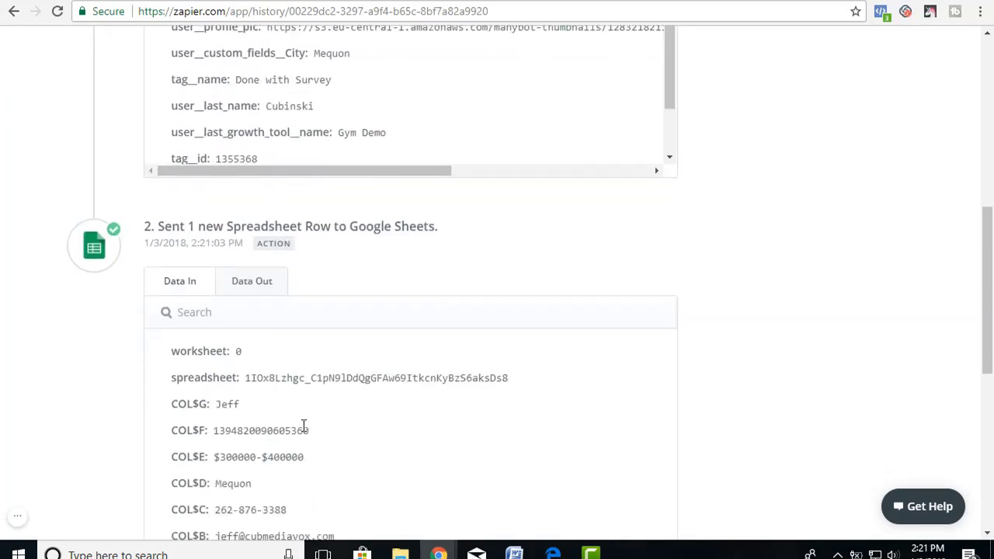
click(253, 289)
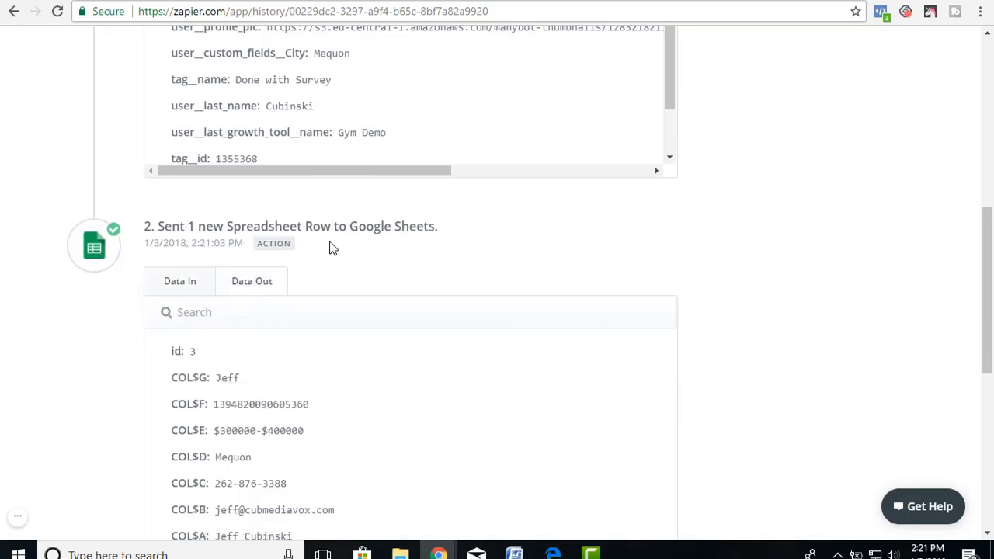
scroll(355, 475, up, 5)
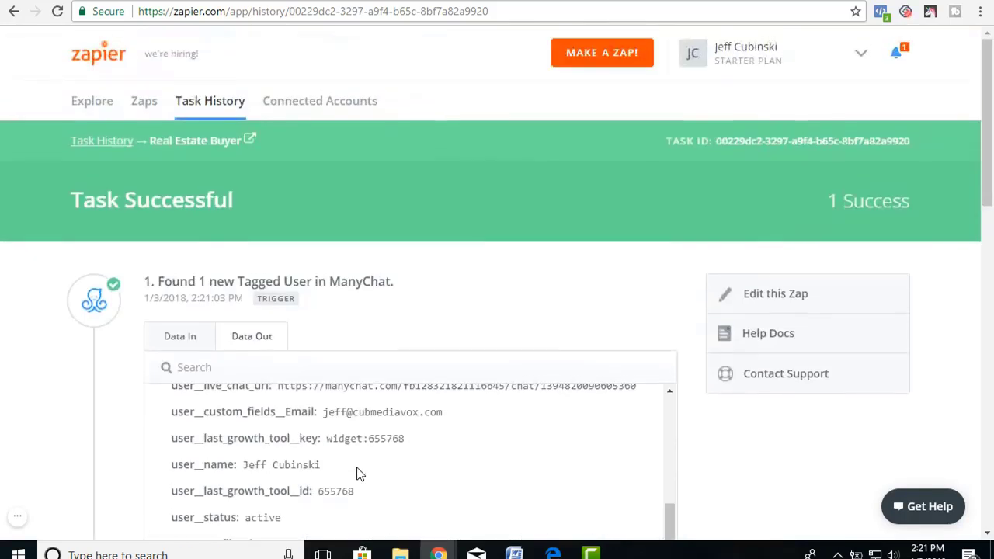
click(142, 111)
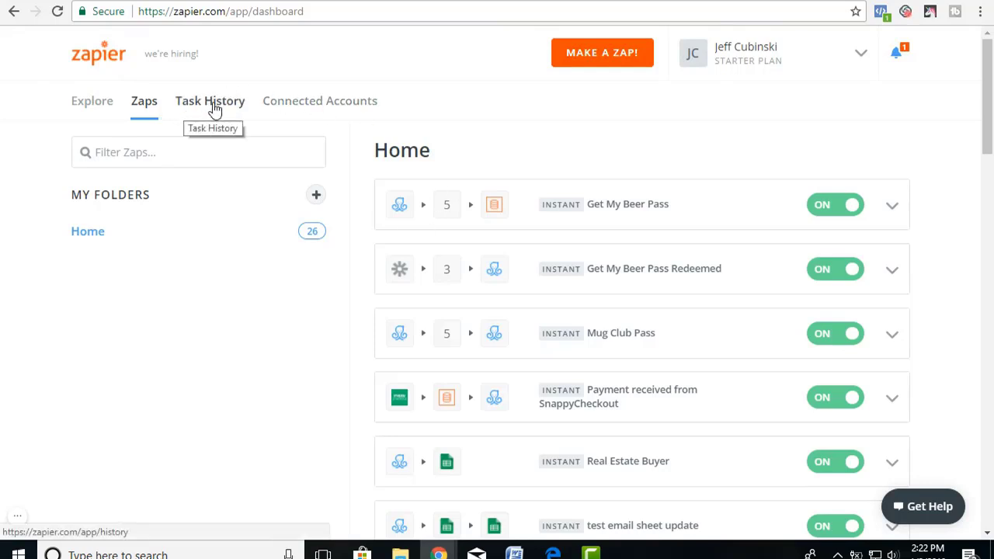
Switch to the Real Estate Buyer spreadsheet, where row 3 holds the Mequon, $300000-$400000 response.
key(ctrl+Tab)
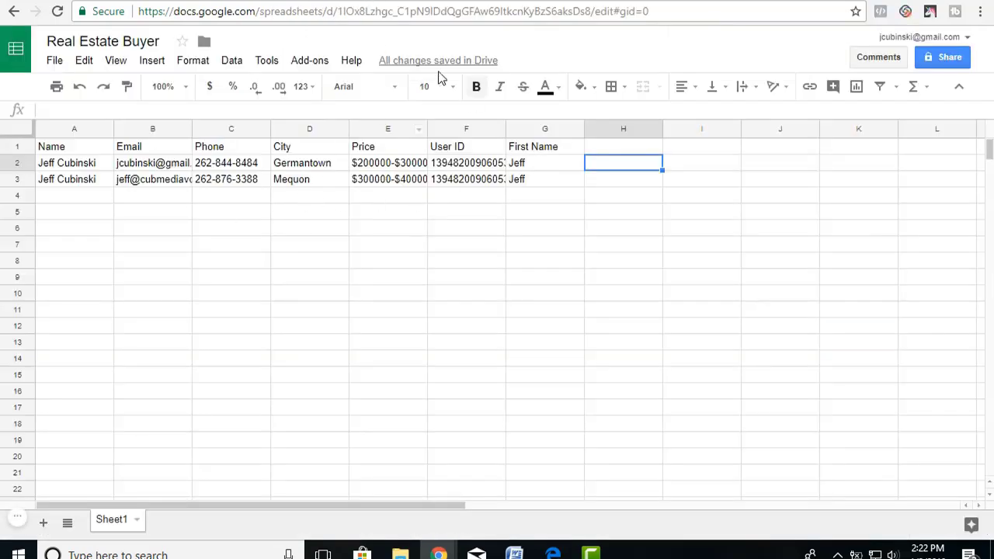